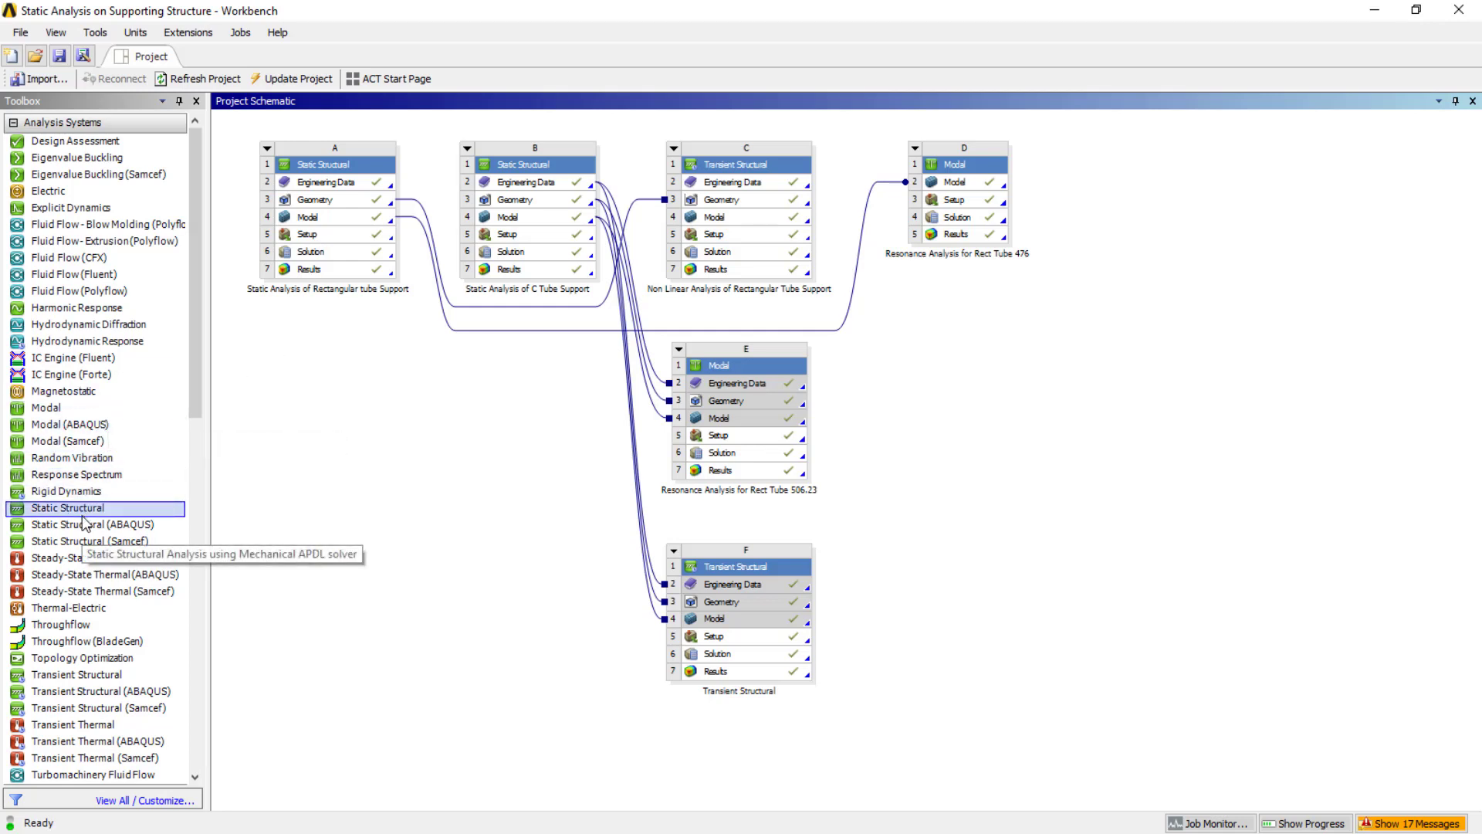
# Step: Link a new Transient Structural system G to system A's model and open its setup in Mechanical
pyautogui.click(52, 678)
pyautogui.moveTo(548, 402); pyautogui.dragTo(342, 226)
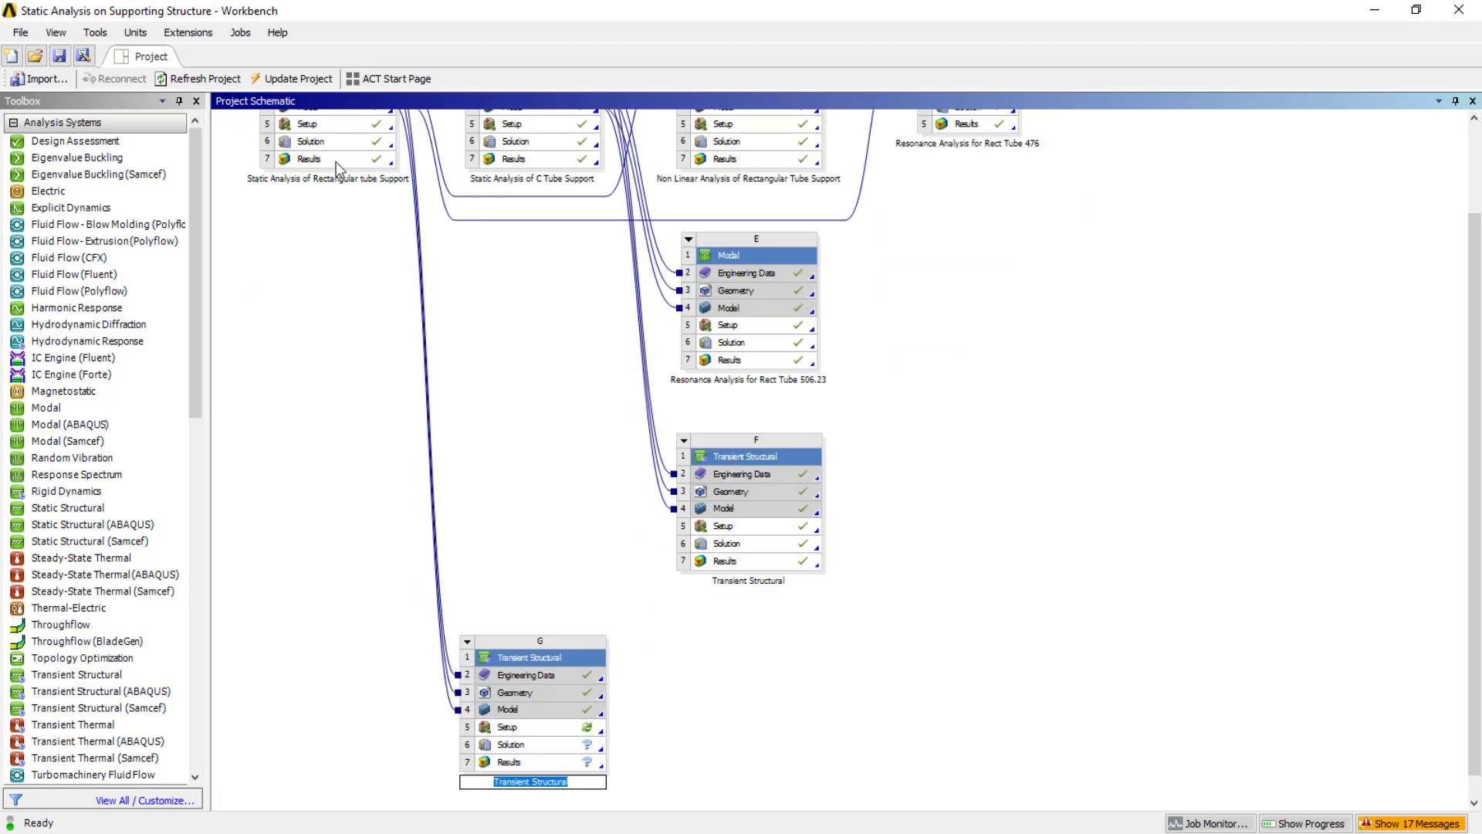
pyautogui.click(399, 233)
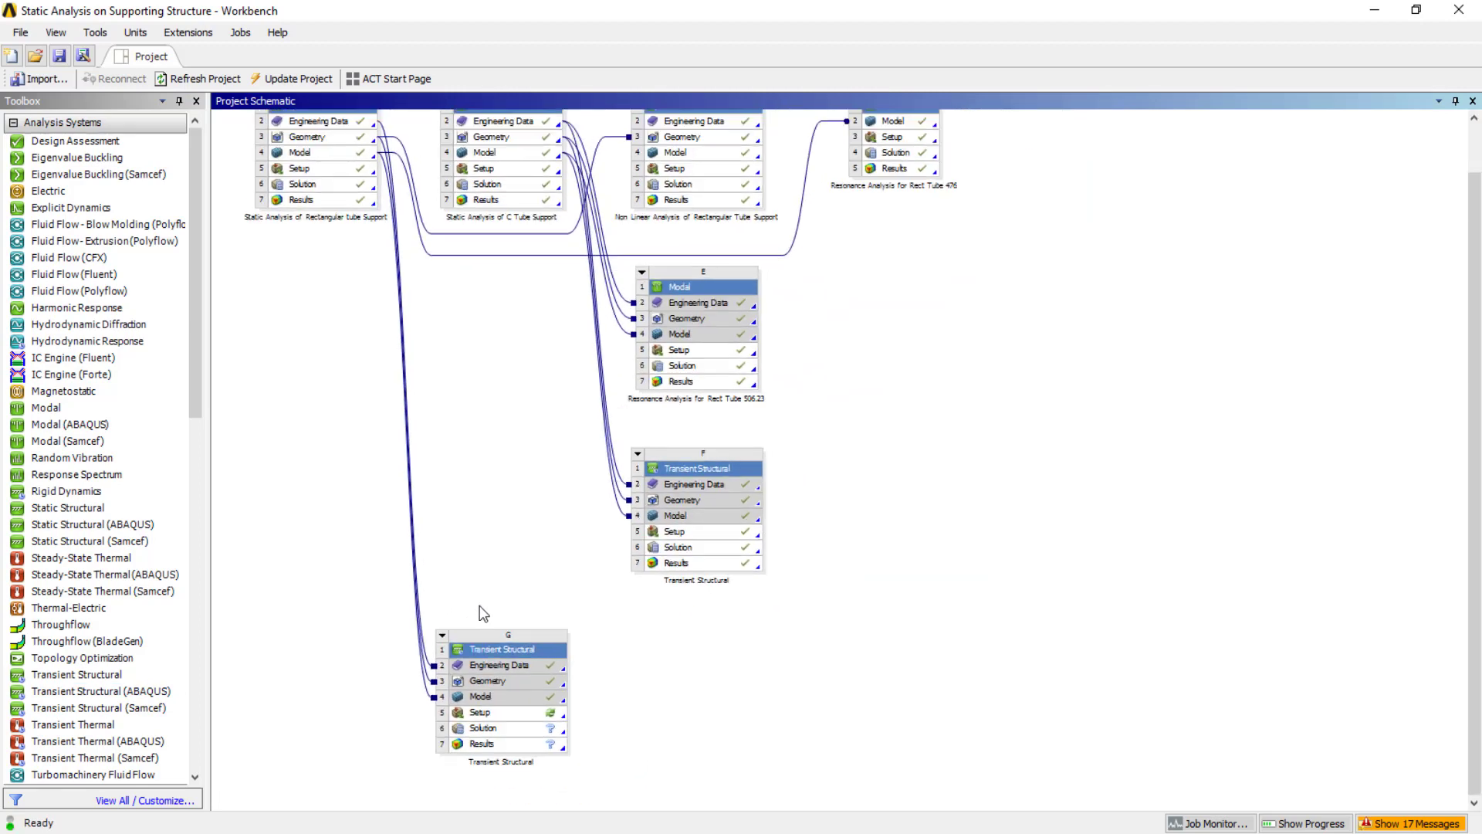
pyautogui.doubleClick(503, 715)
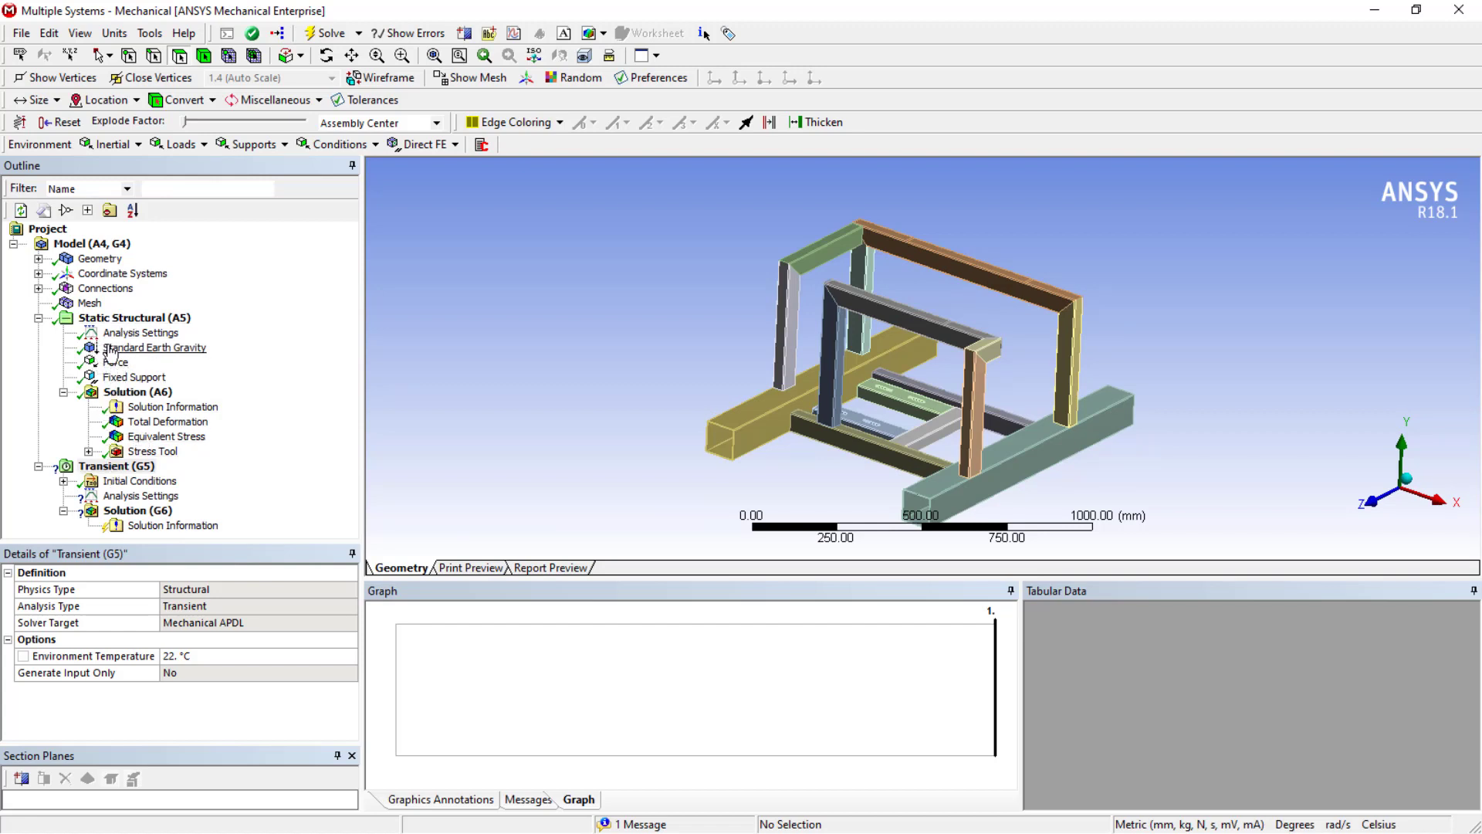
# Step: Copy the static Force load into the Transient analysis
pyautogui.keyDown('ctrl'); pyautogui.click(115, 362); pyautogui.keyUp('ctrl')
pyautogui.keyDown('ctrl'); pyautogui.click(127, 377); pyautogui.keyUp('ctrl')
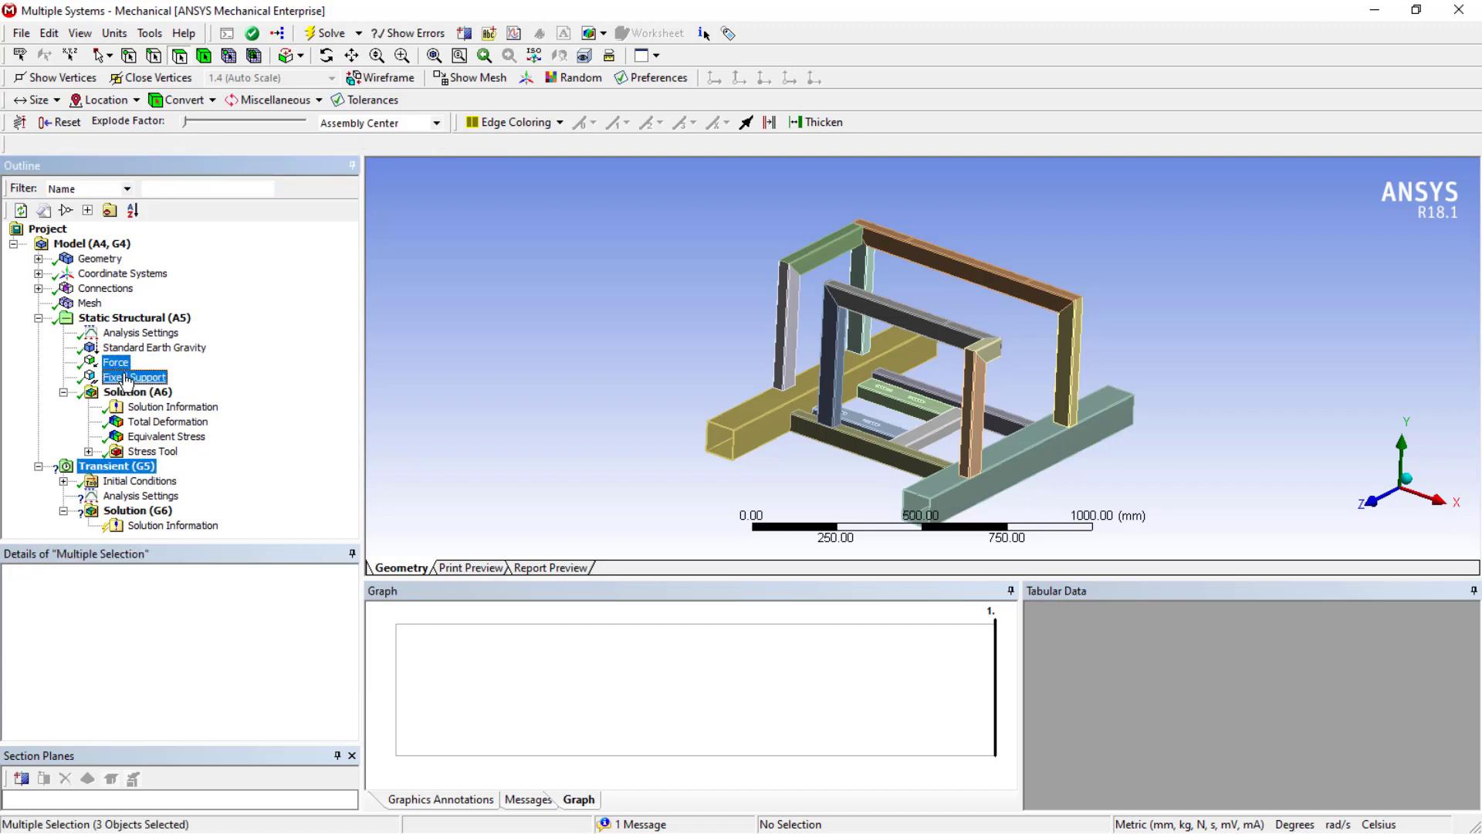
pyautogui.click(116, 363)
pyautogui.rightClick(104, 363)
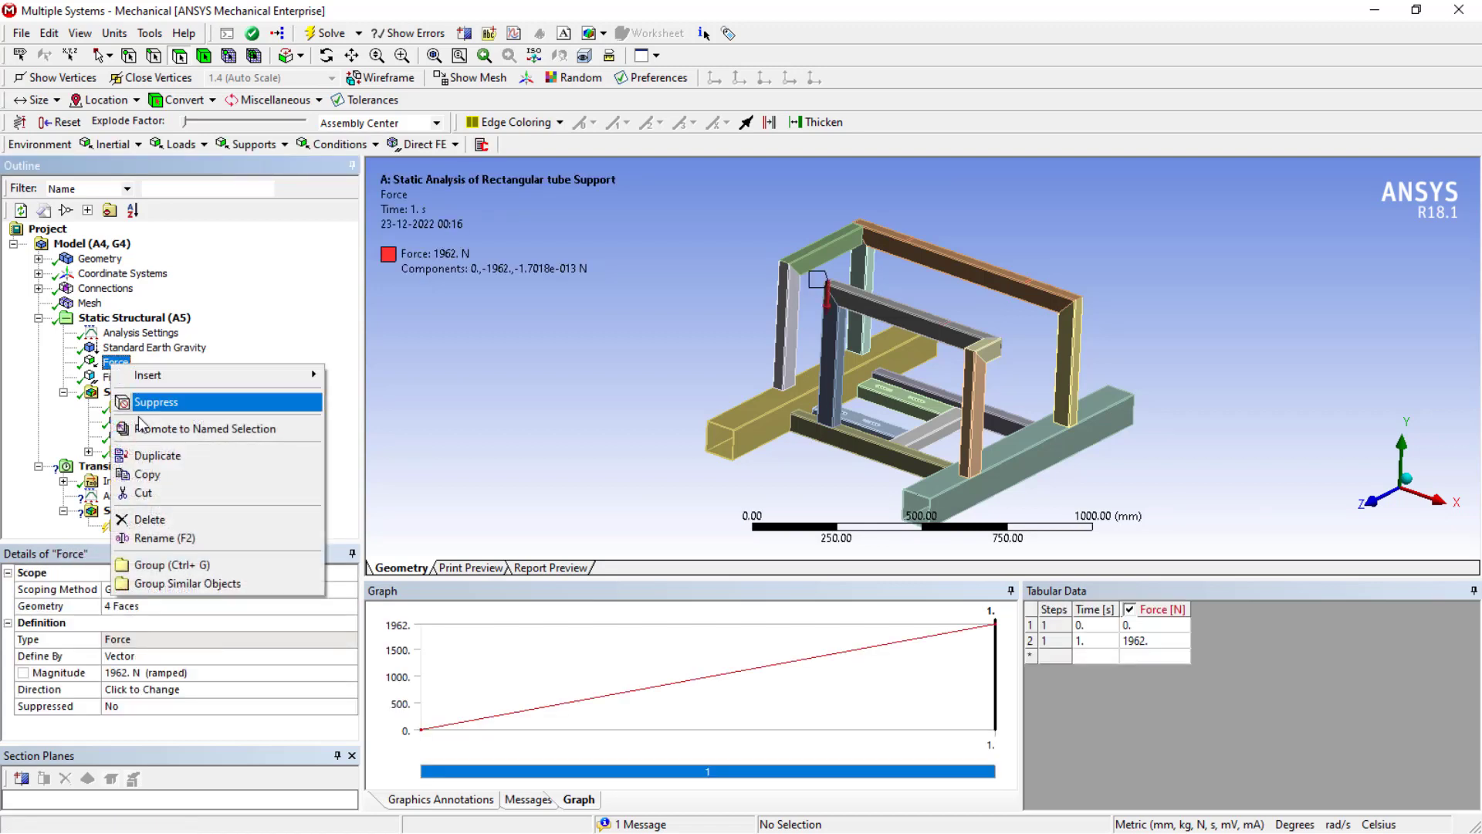
pyautogui.click(126, 476)
pyautogui.click(116, 467)
pyautogui.rightClick(116, 467)
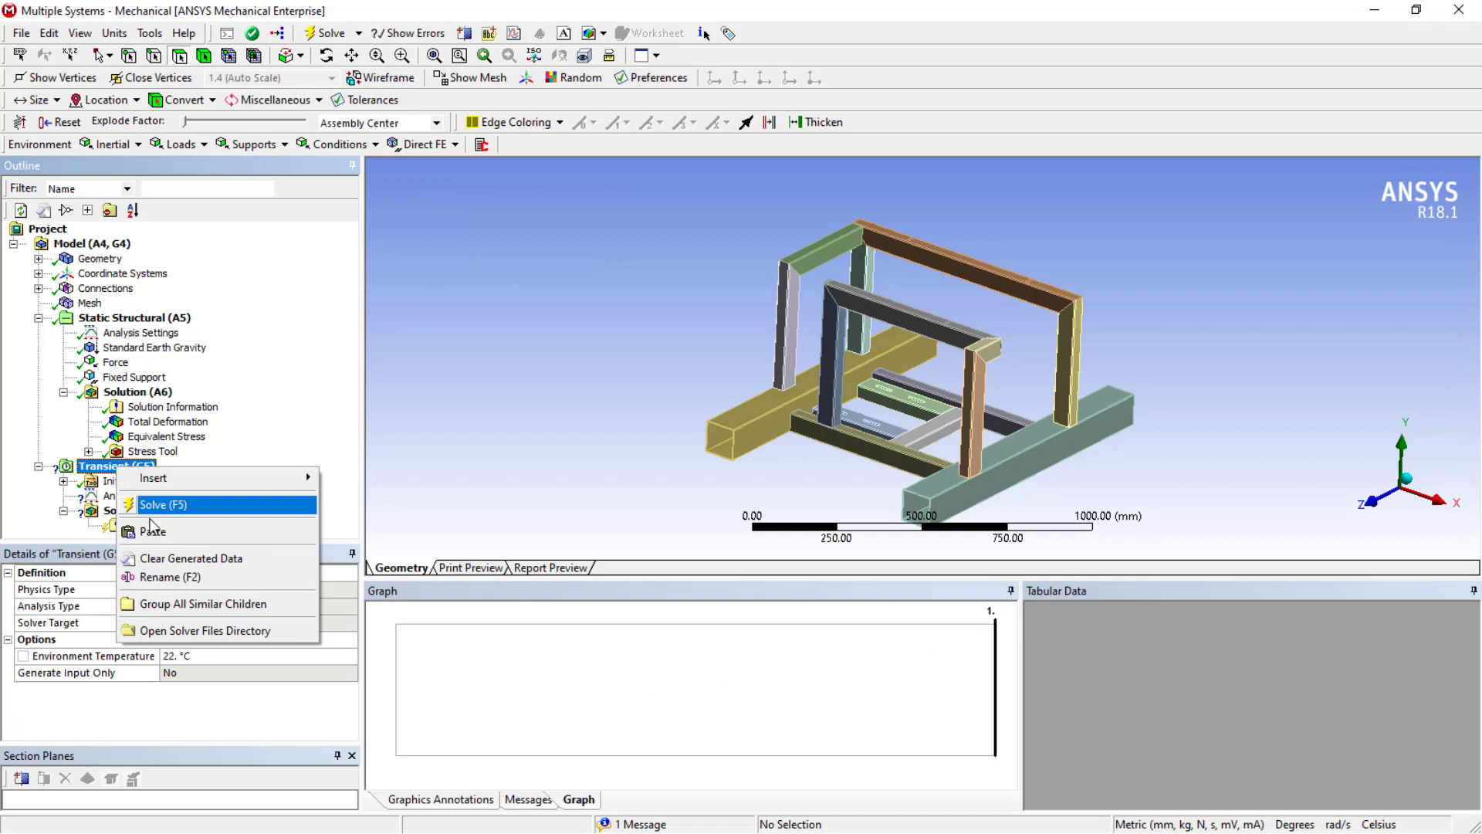
pyautogui.click(143, 531)
# Step: Copy the static Fixed Support into the Transient analysis
pyautogui.click(113, 365)
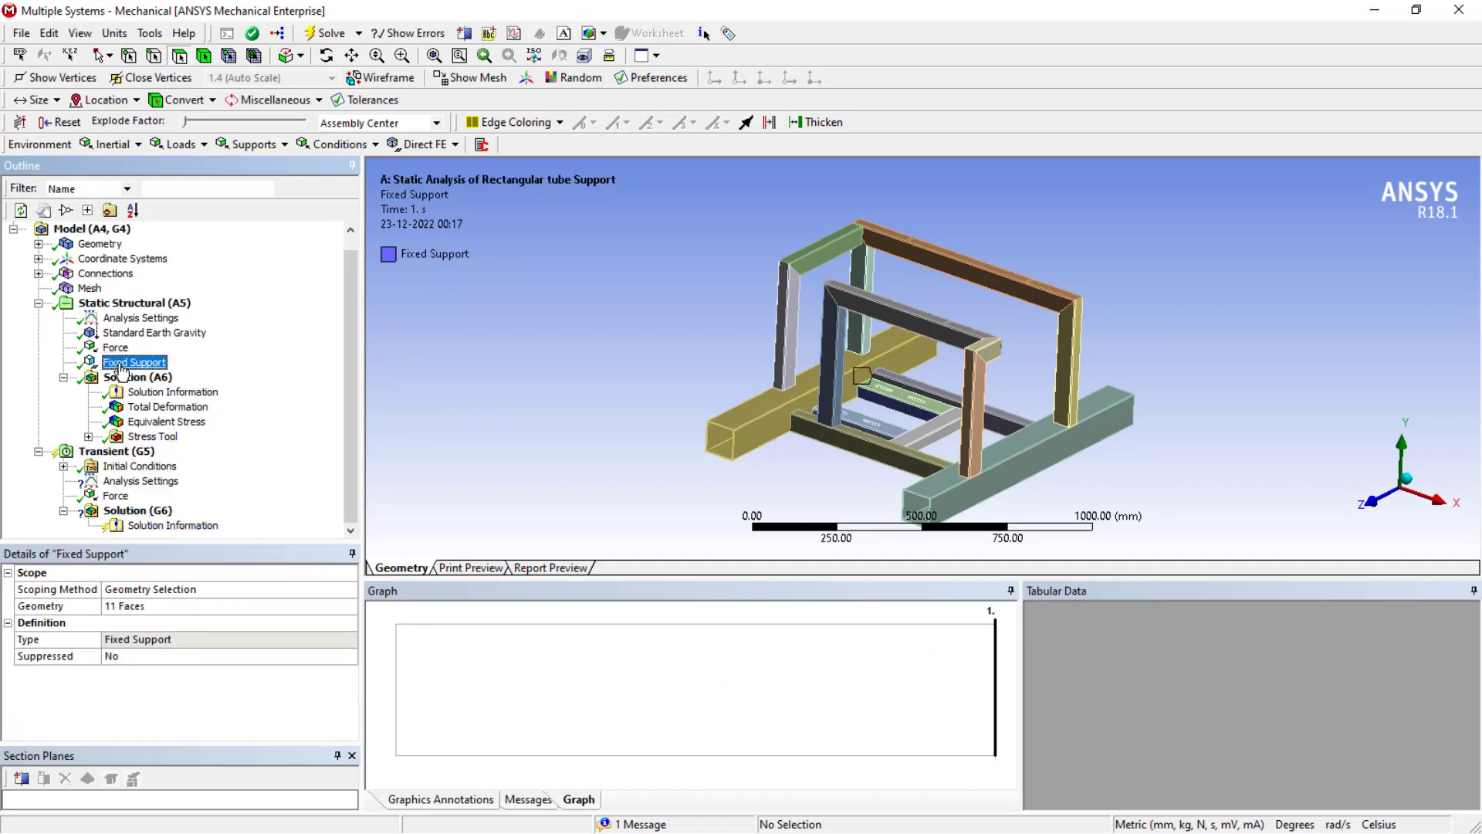
pyautogui.rightClick(120, 363)
pyautogui.click(153, 472)
pyautogui.click(106, 452)
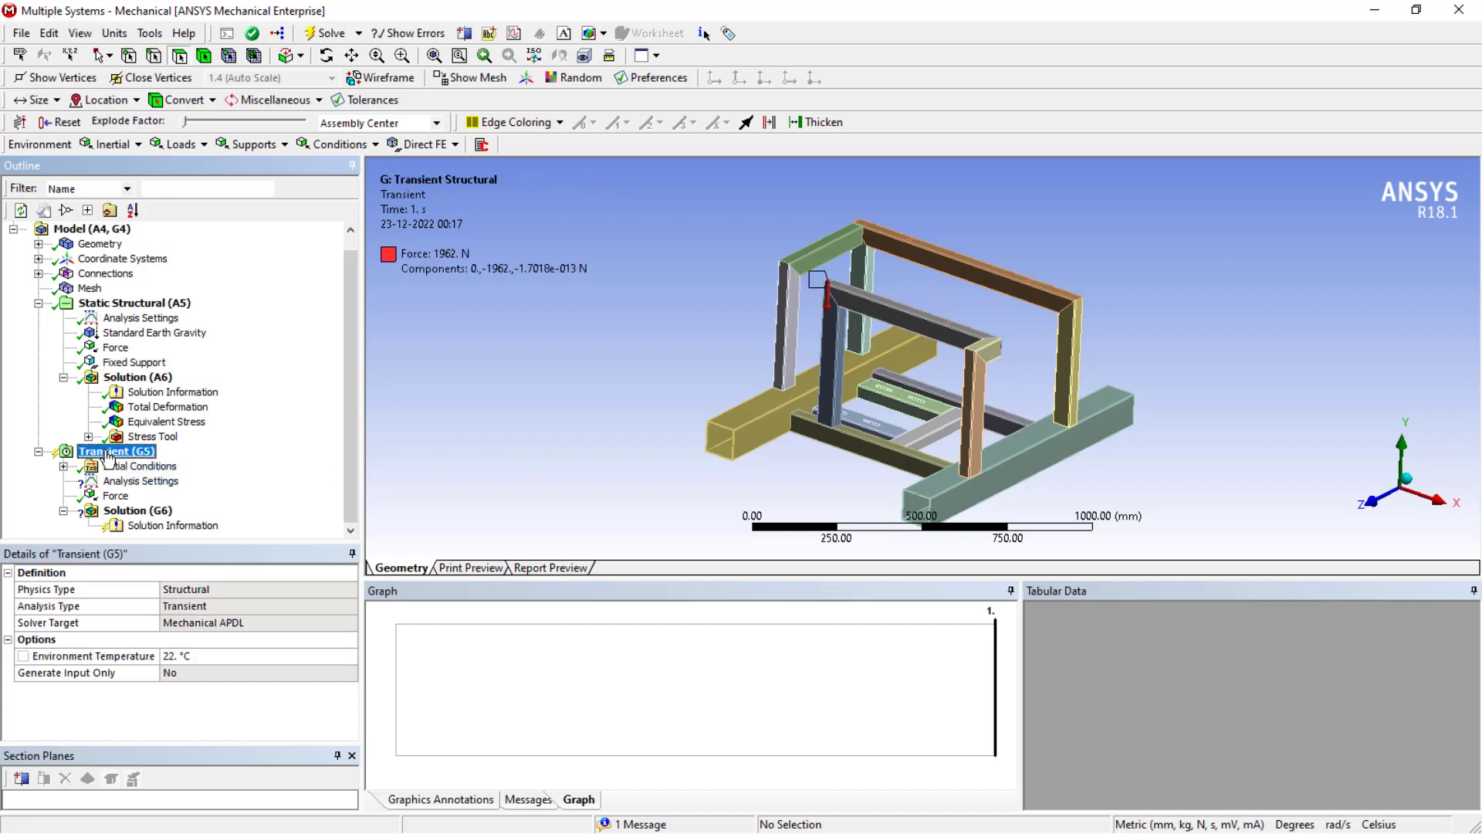
pyautogui.rightClick(108, 452)
pyautogui.click(144, 515)
# Step: Set the Transient Force's value at time 0 to 1962 N in Tabular Data
pyautogui.click(117, 484)
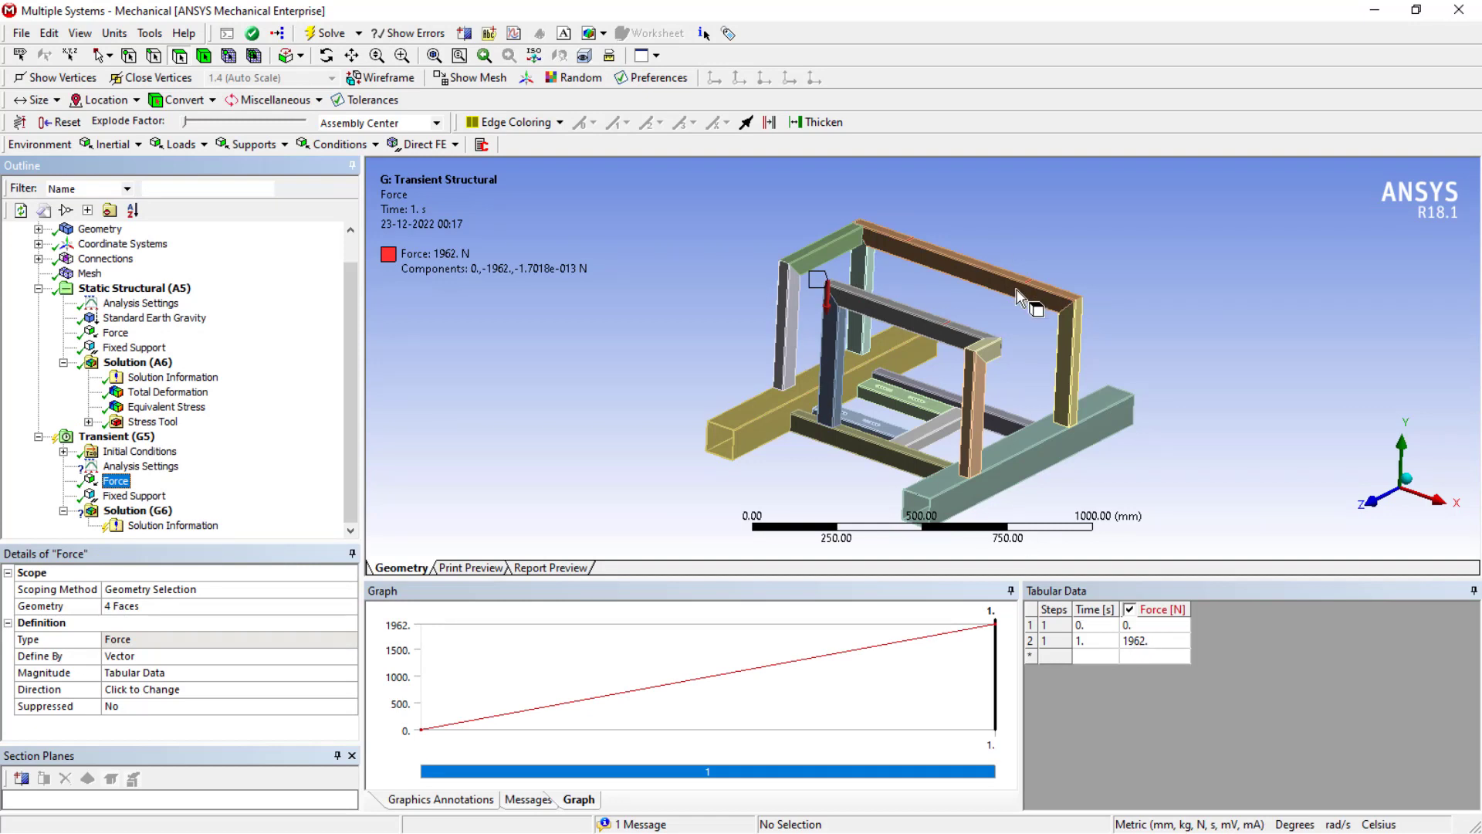
pyautogui.click(1145, 625)
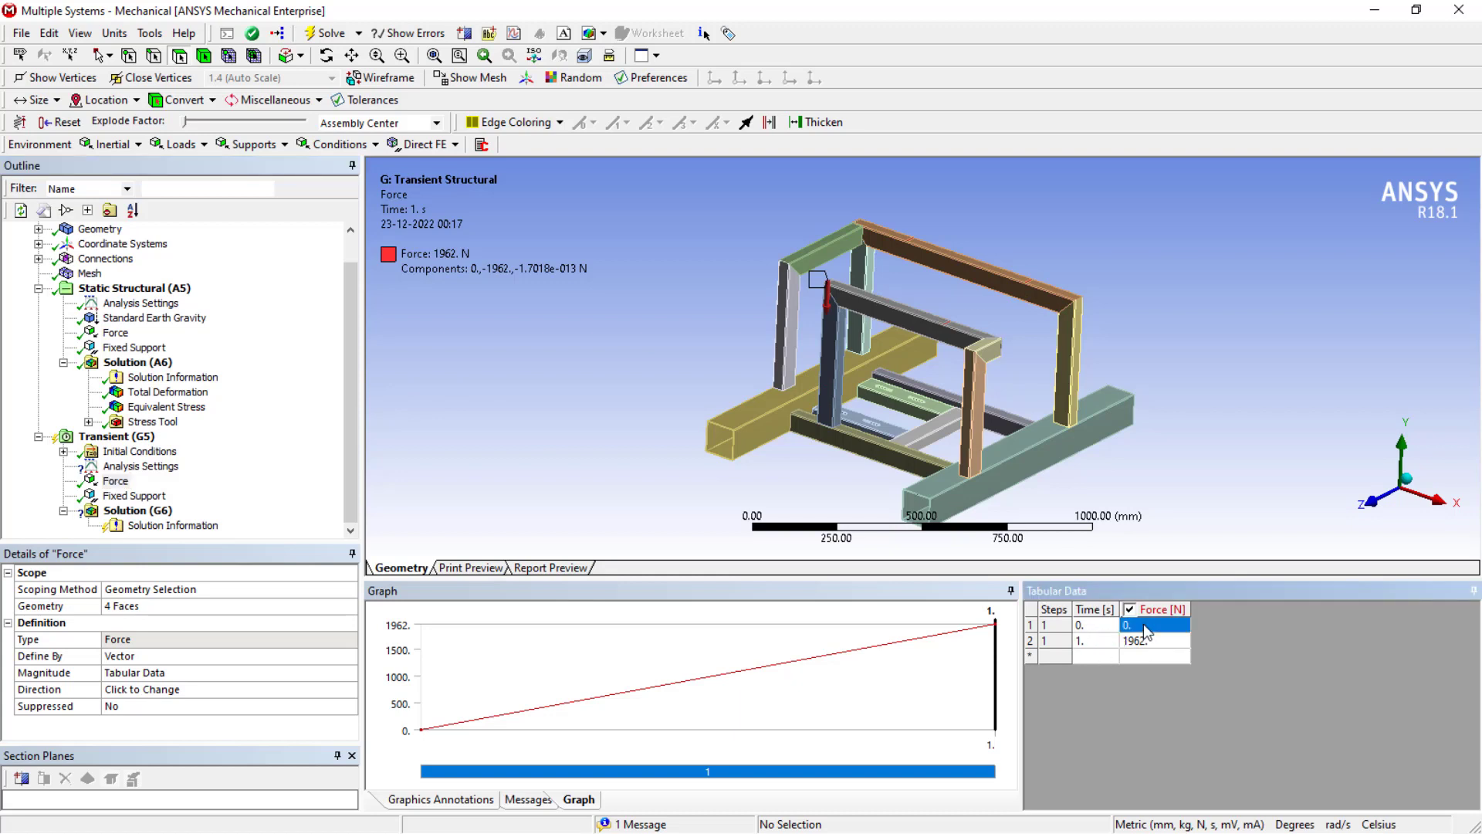
pyautogui.write('19')
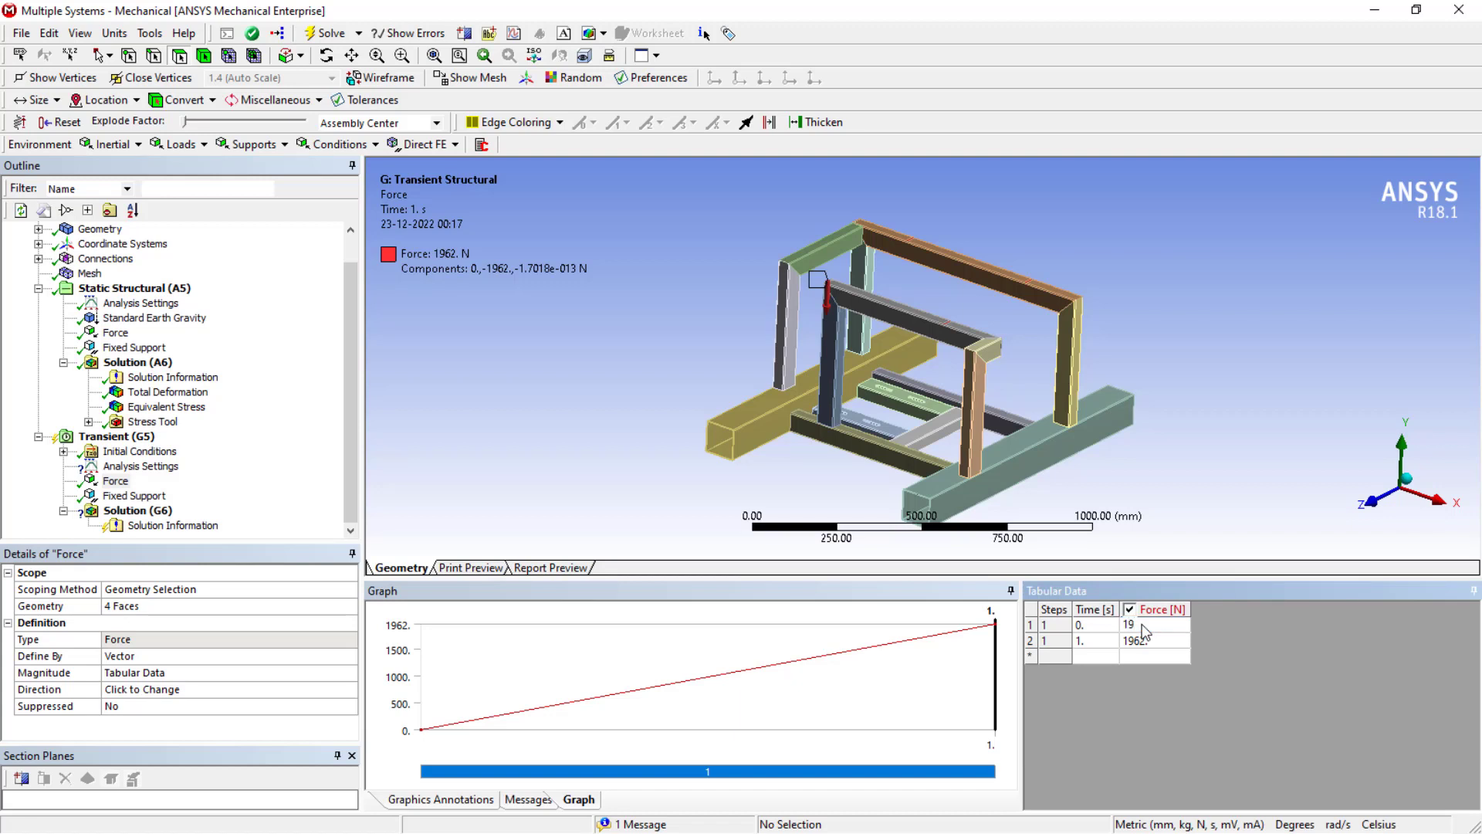
pyautogui.write('62')
pyautogui.moveTo(835, 481); pyautogui.dragTo(822, 472, button='middle')
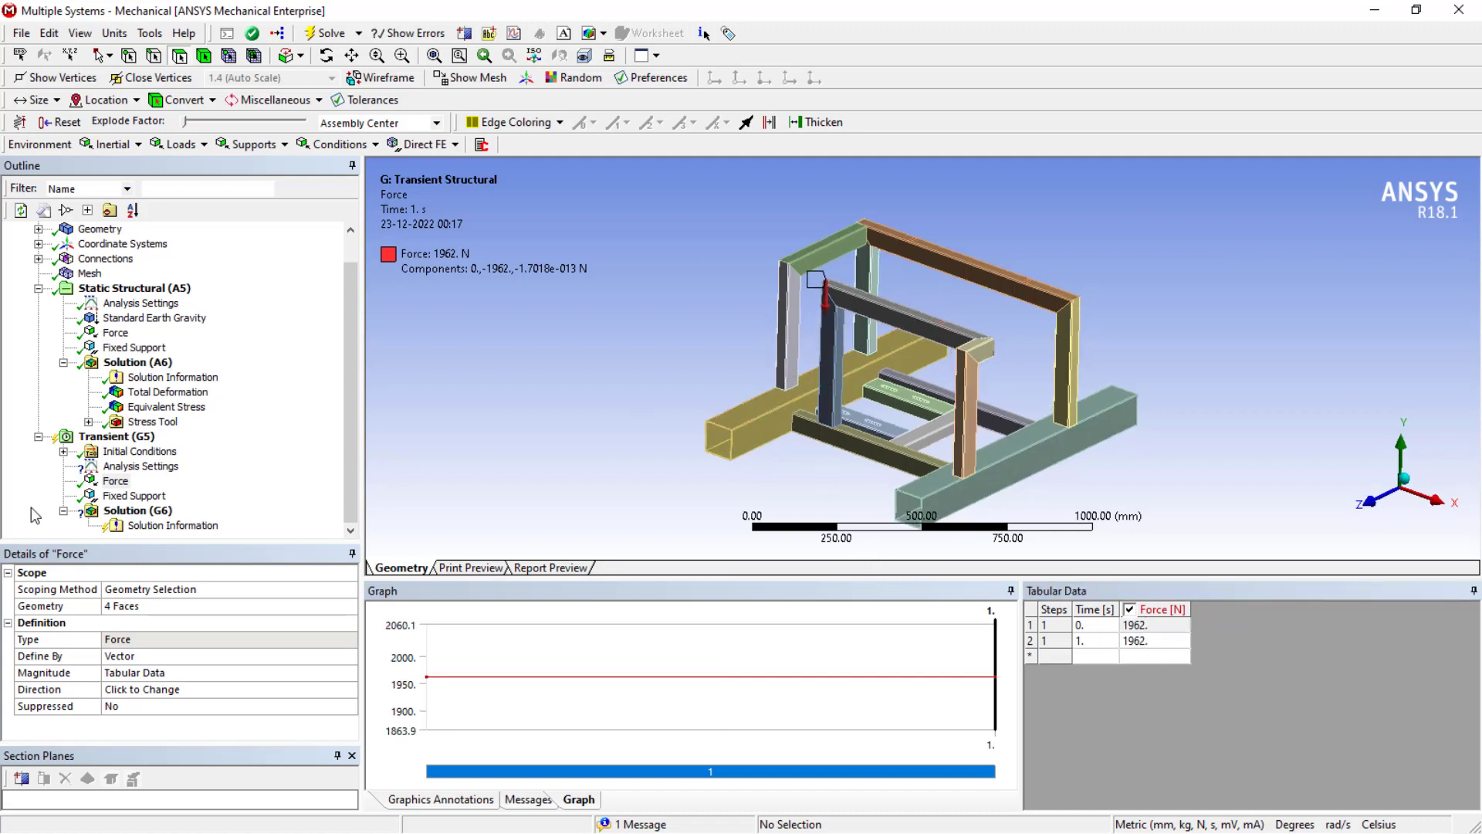
# Step: Copy the Transient Force and paste it into the Transient analysis as Force 2
pyautogui.rightClick(118, 483)
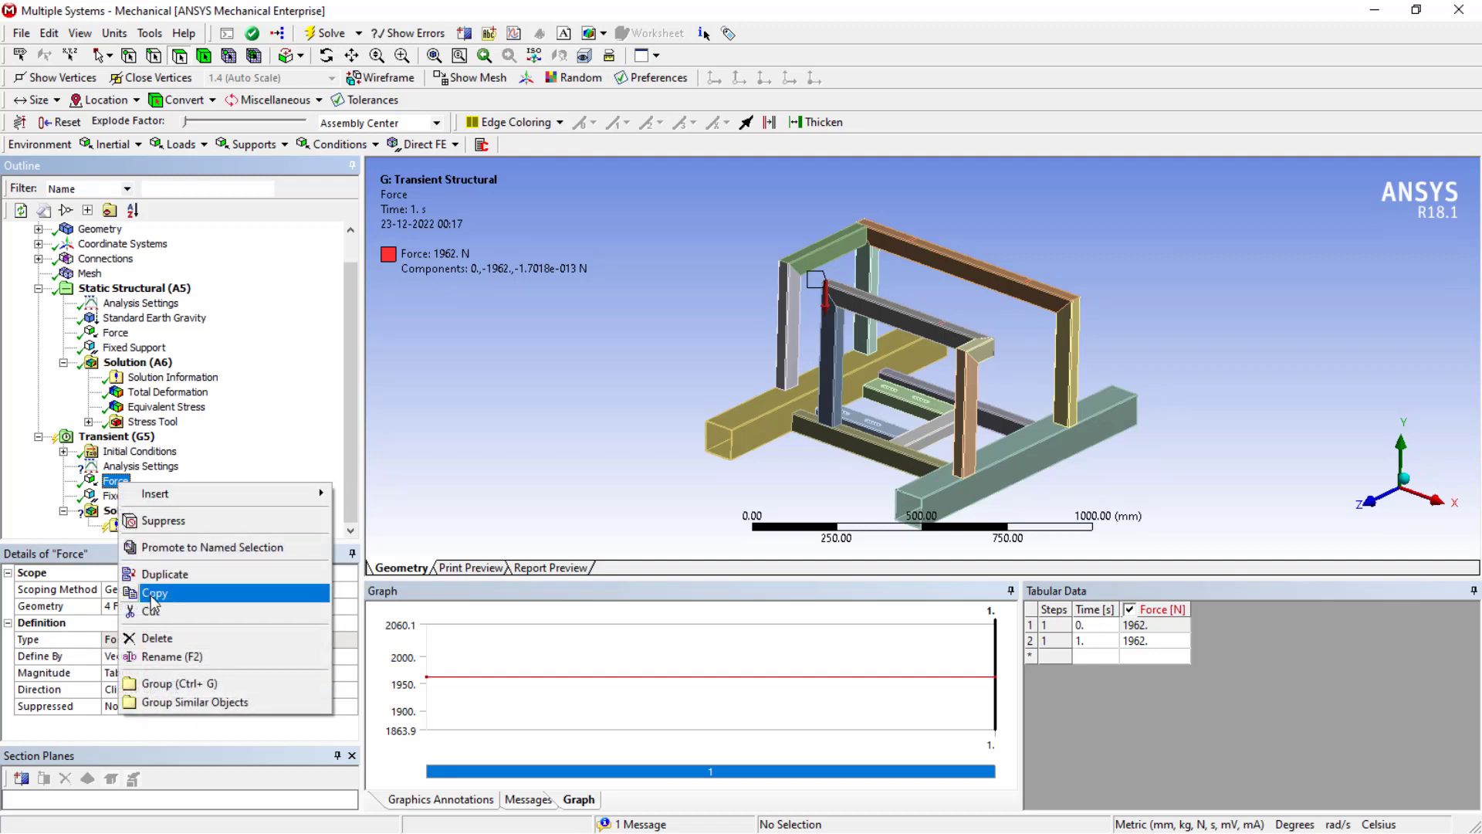
pyautogui.click(152, 596)
pyautogui.rightClick(116, 436)
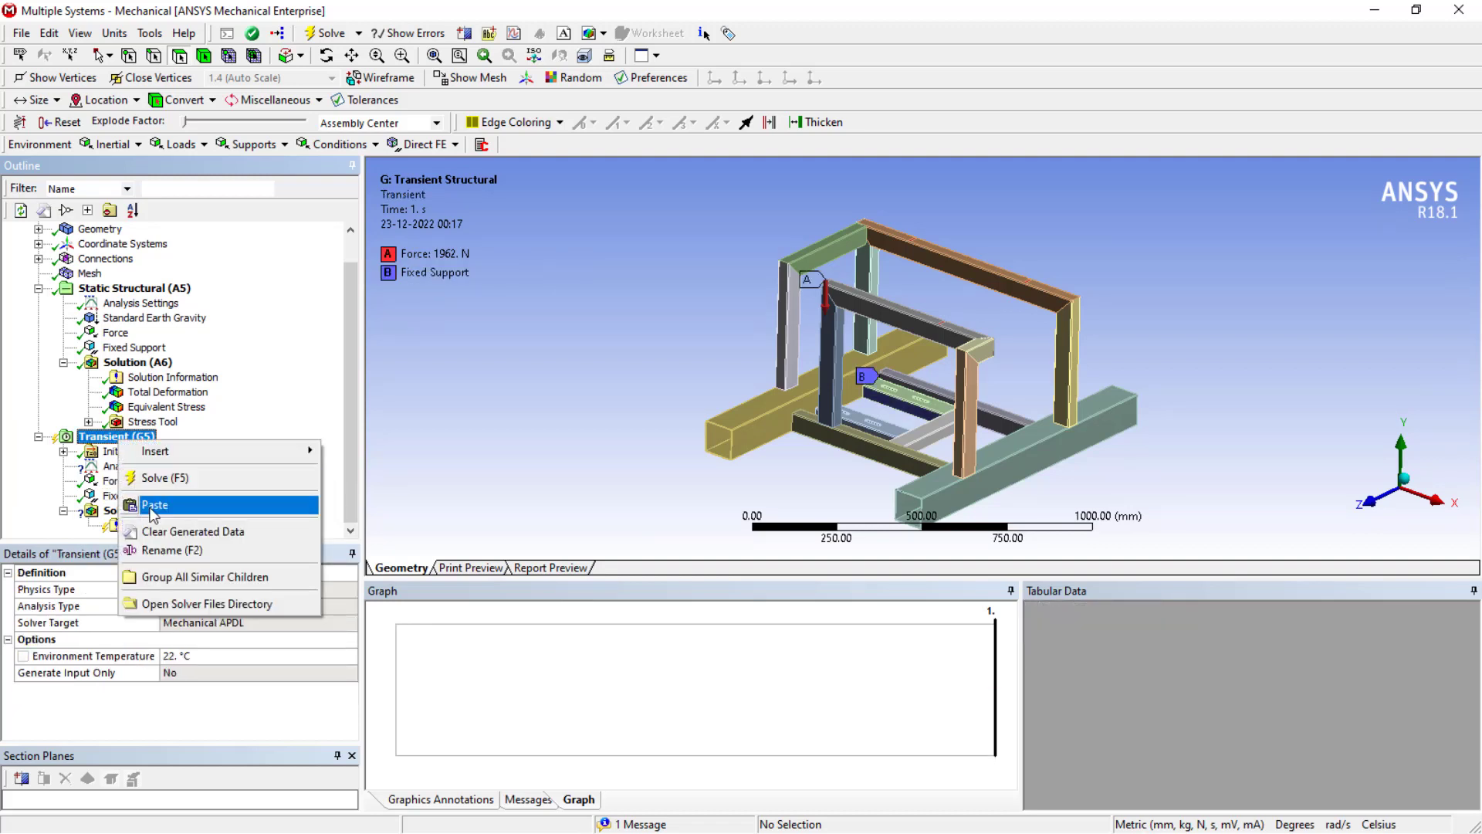
pyautogui.click(152, 506)
pyautogui.click(127, 496)
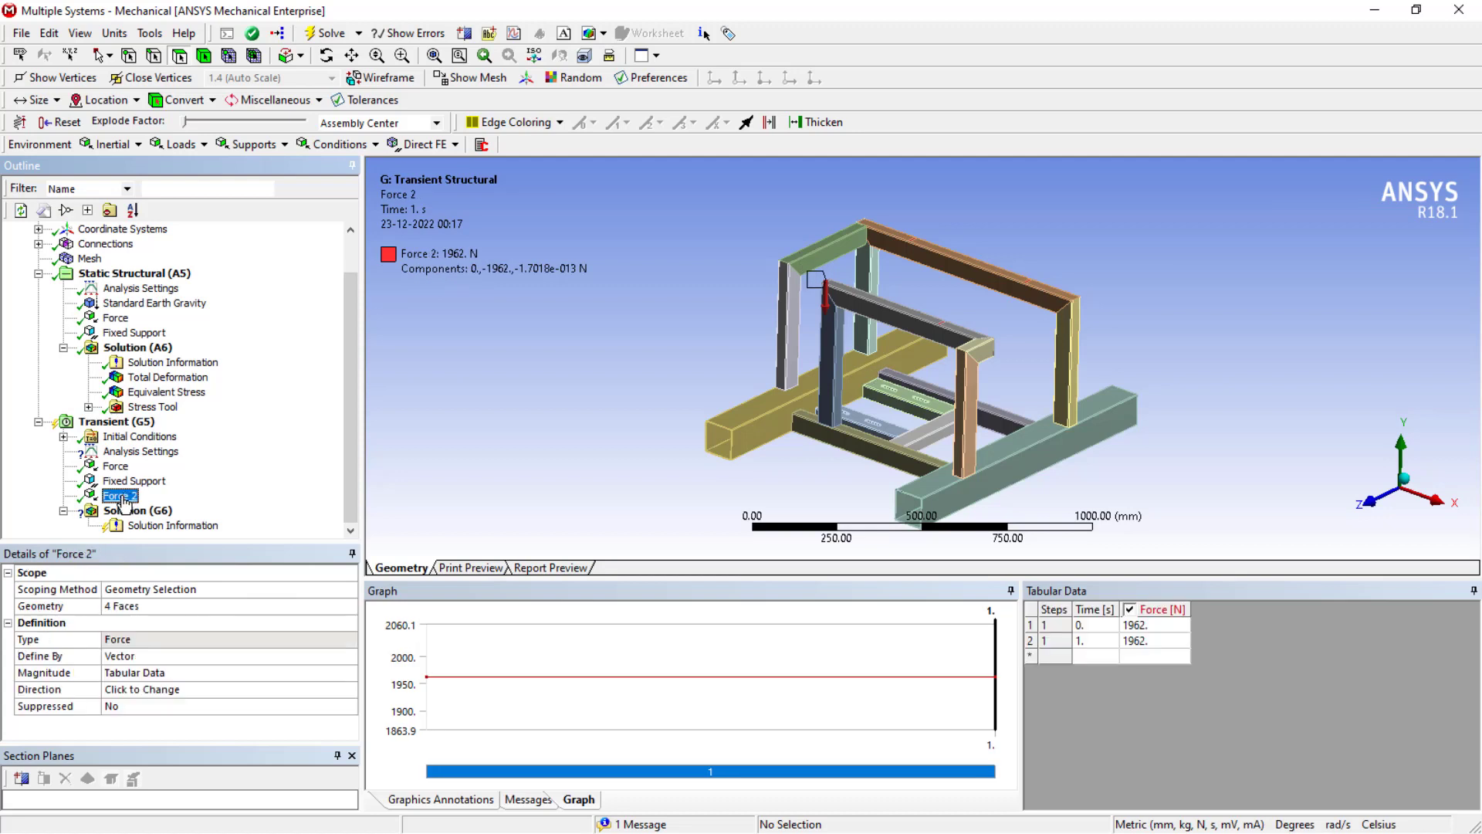
pyautogui.click(164, 678)
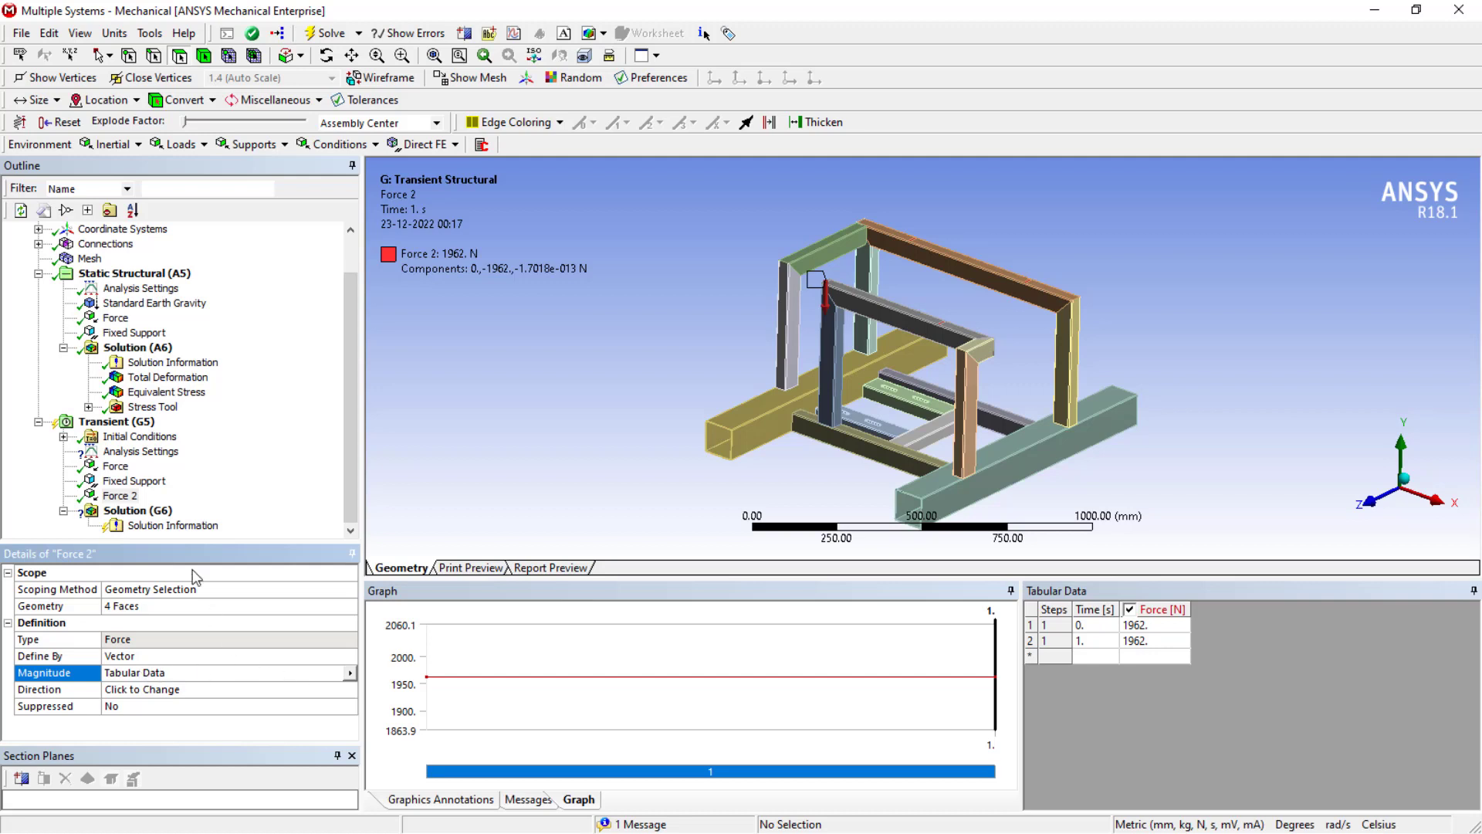
# Step: Make the first Force's magnitude a constant 1962 N
pyautogui.click(117, 467)
pyautogui.click(179, 669)
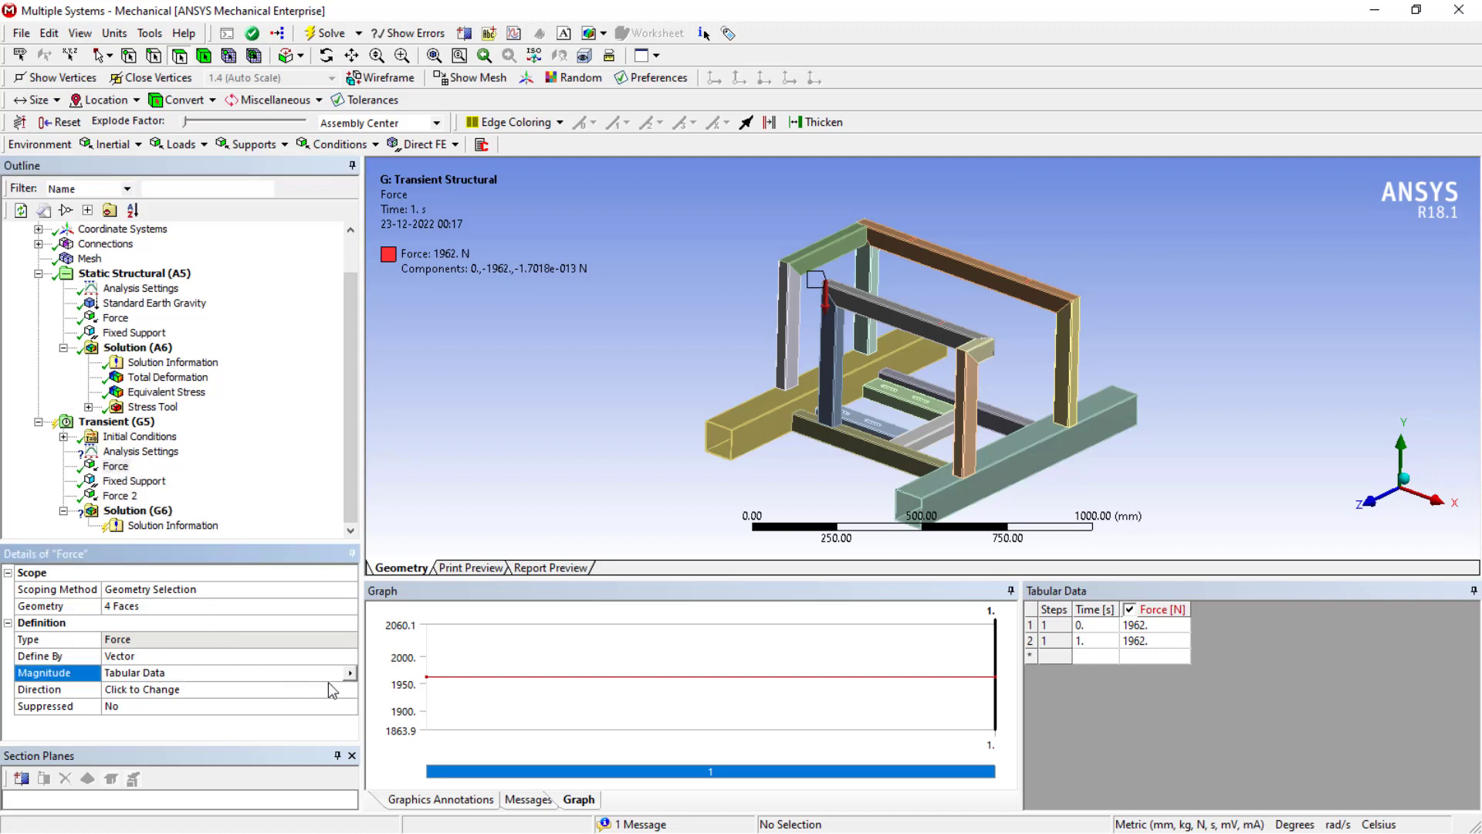
pyautogui.click(350, 672)
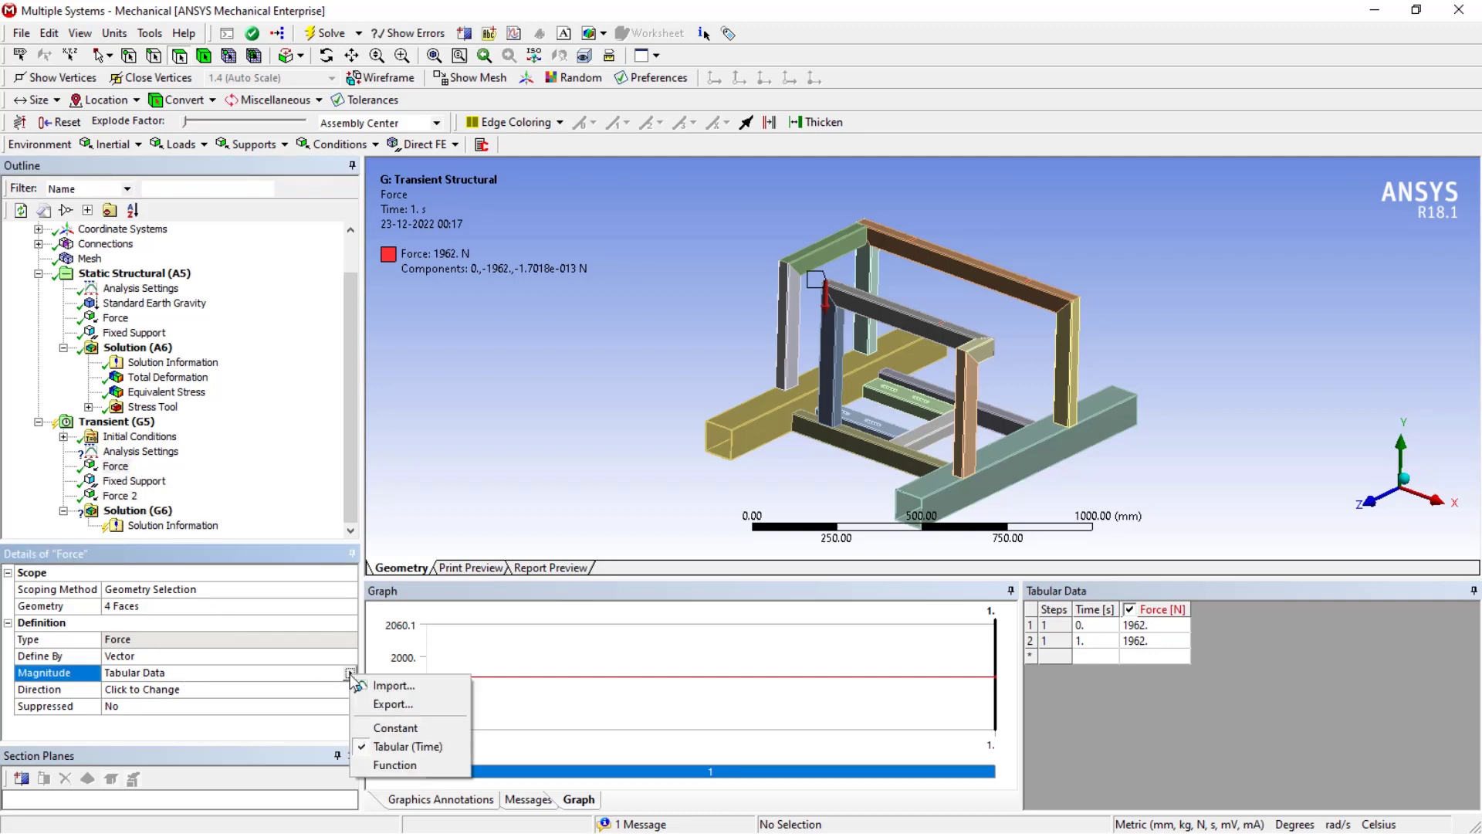
pyautogui.click(395, 728)
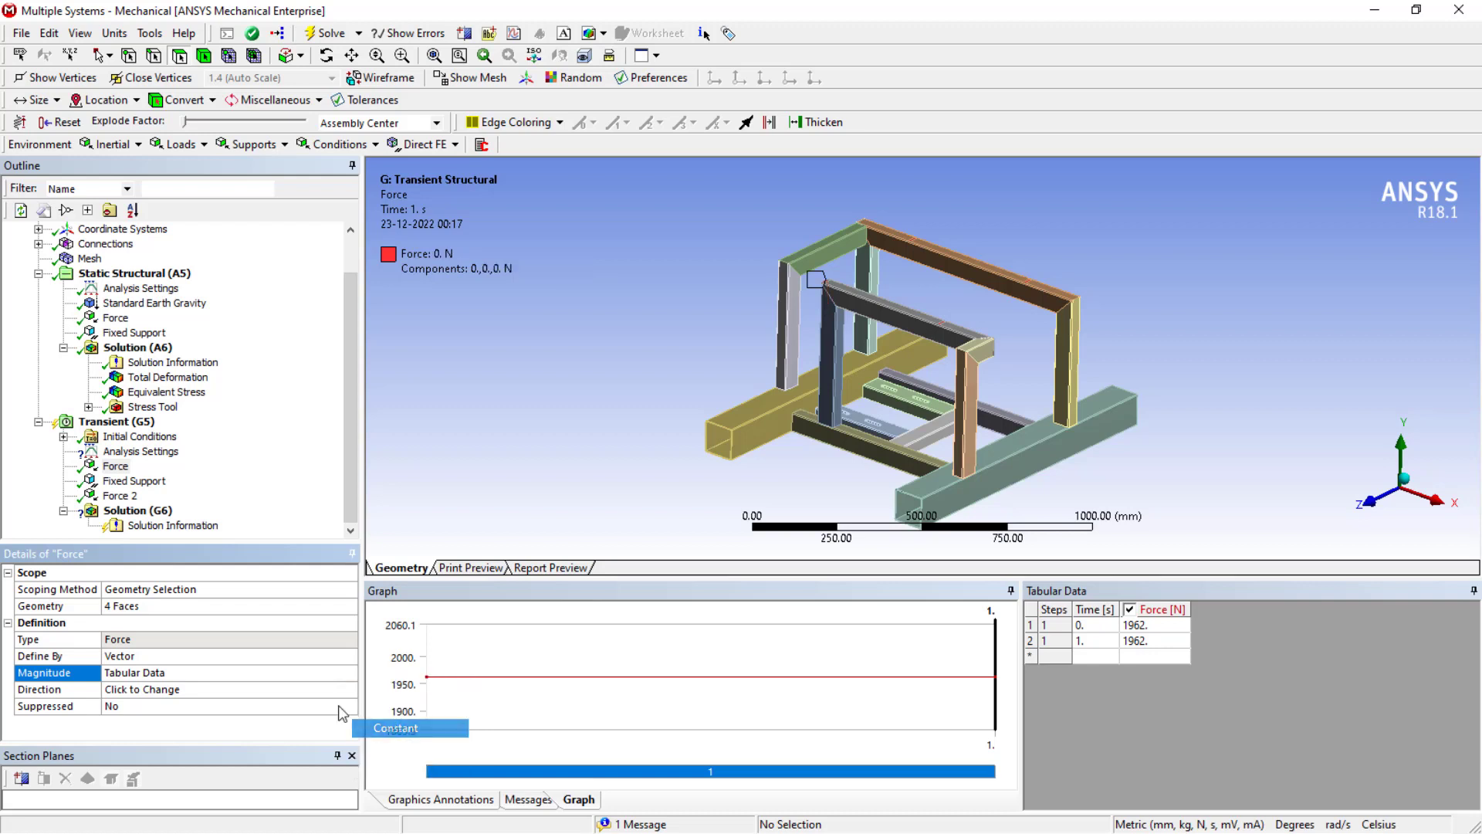
pyautogui.click(309, 676)
pyautogui.write('1962')
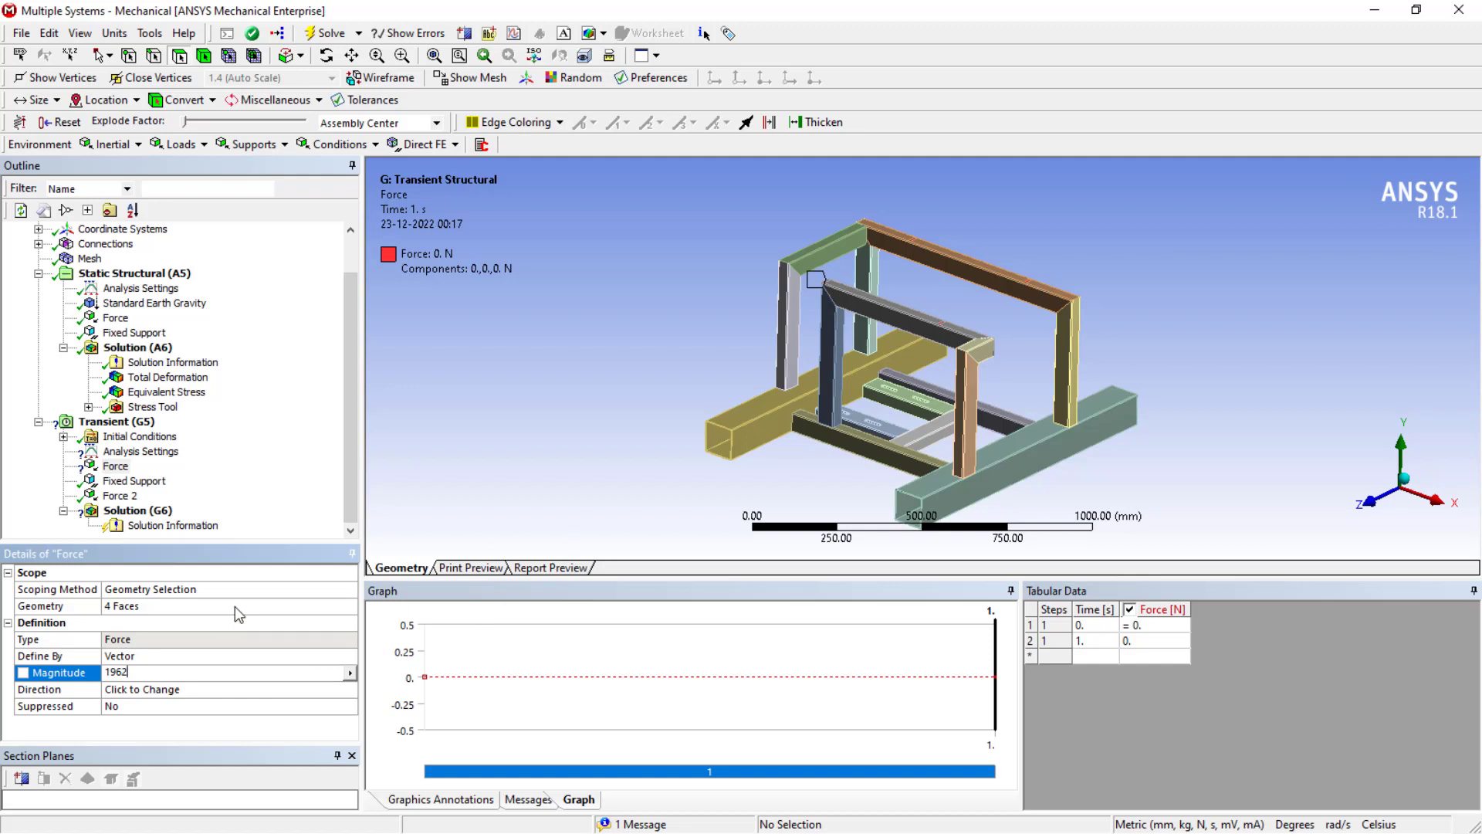
pyautogui.click(170, 691)
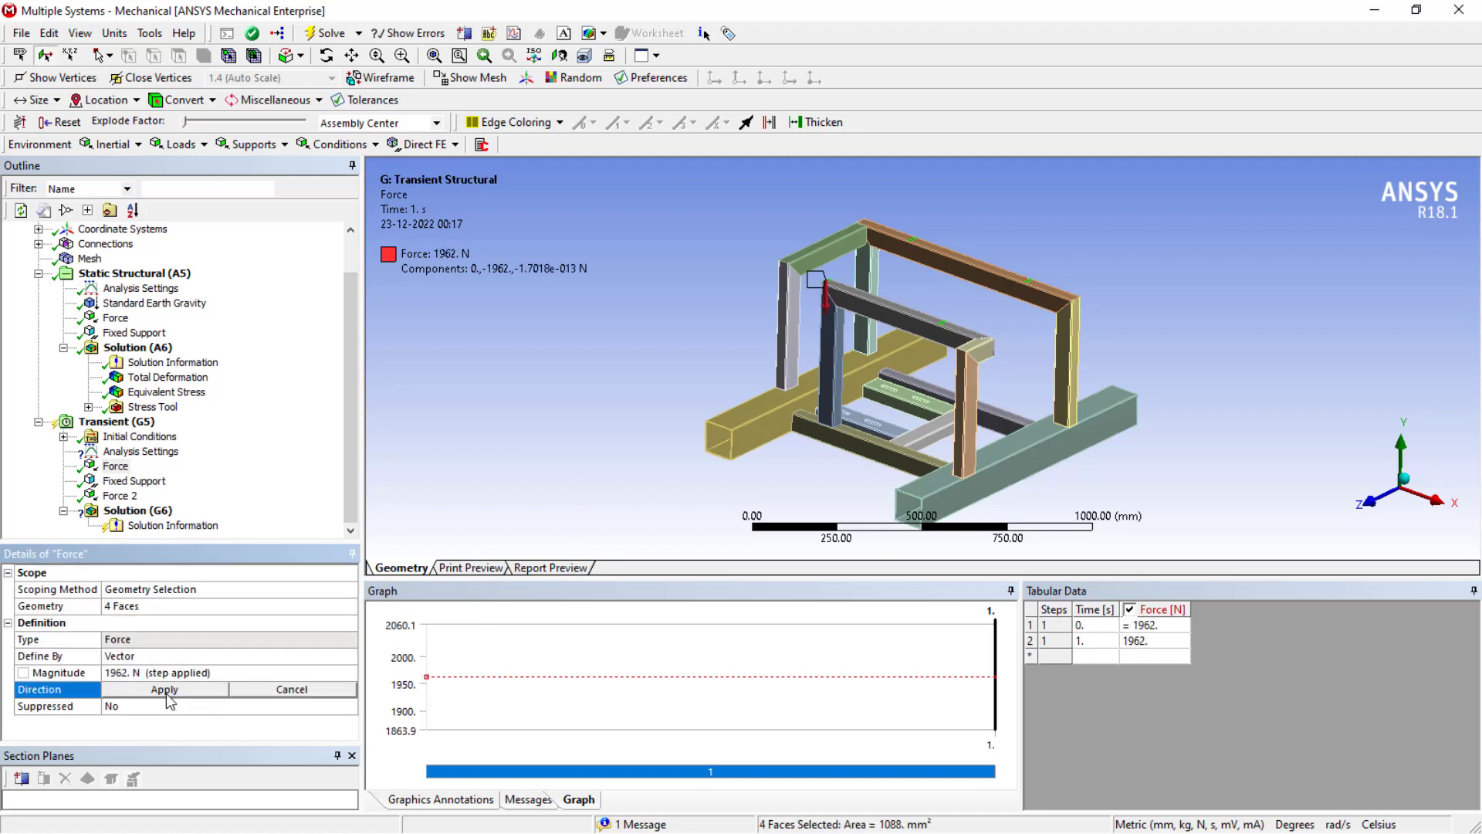
pyautogui.click(167, 690)
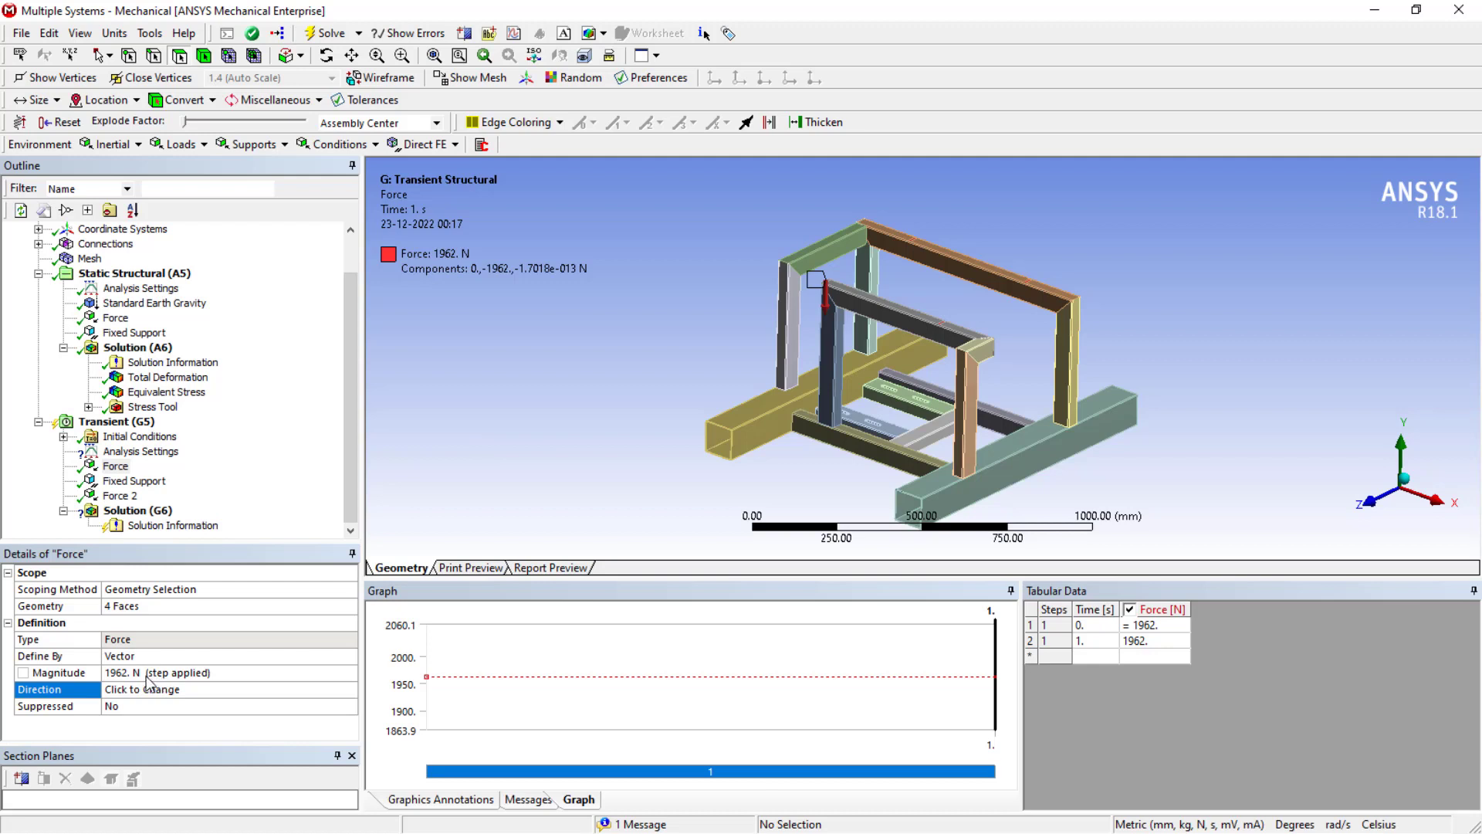
# Step: Reset Force 2's magnitude to a fresh tabular time table at 0 N
pyautogui.click(121, 496)
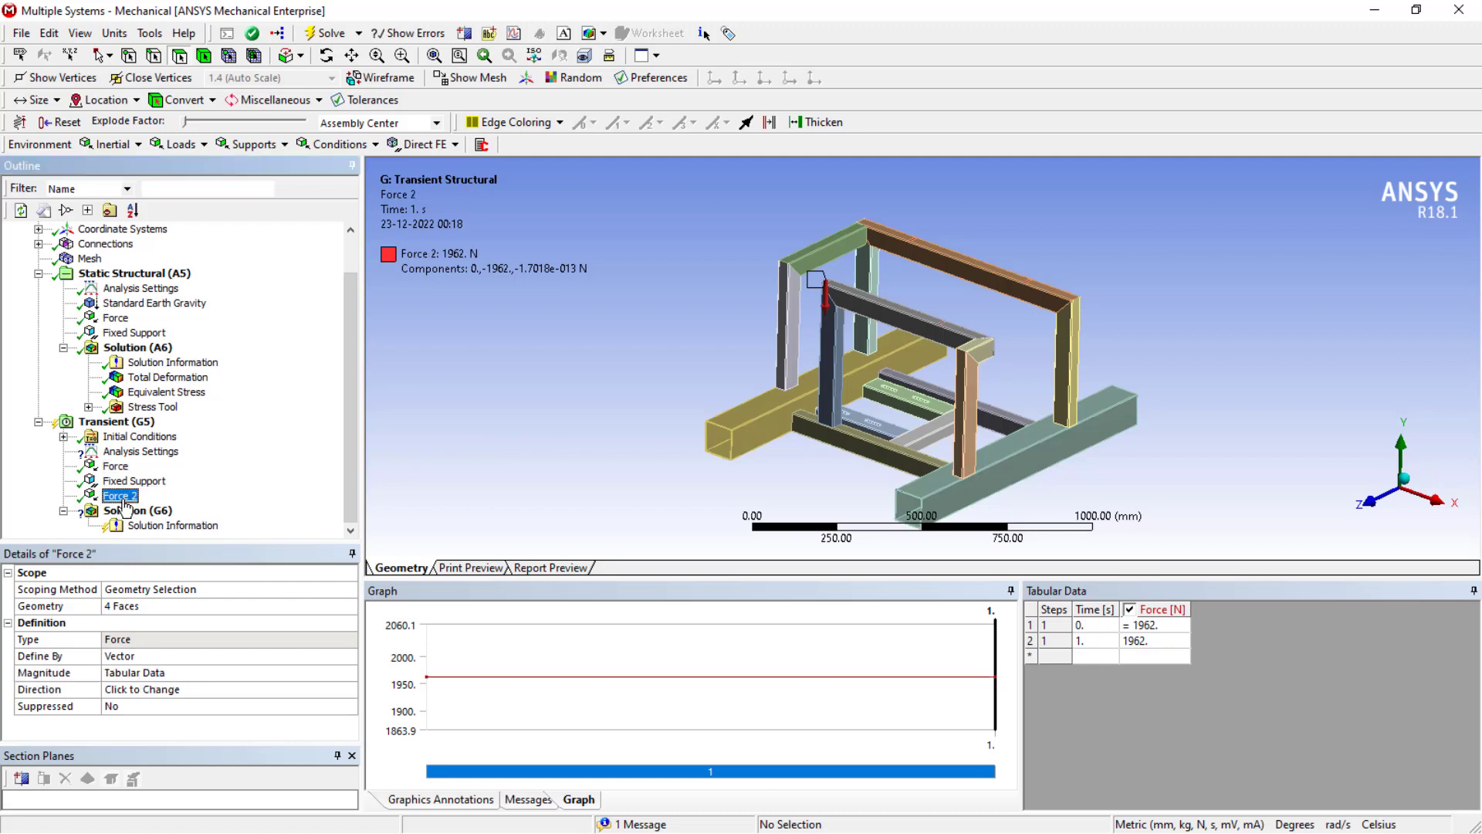
pyautogui.click(149, 674)
pyautogui.click(350, 675)
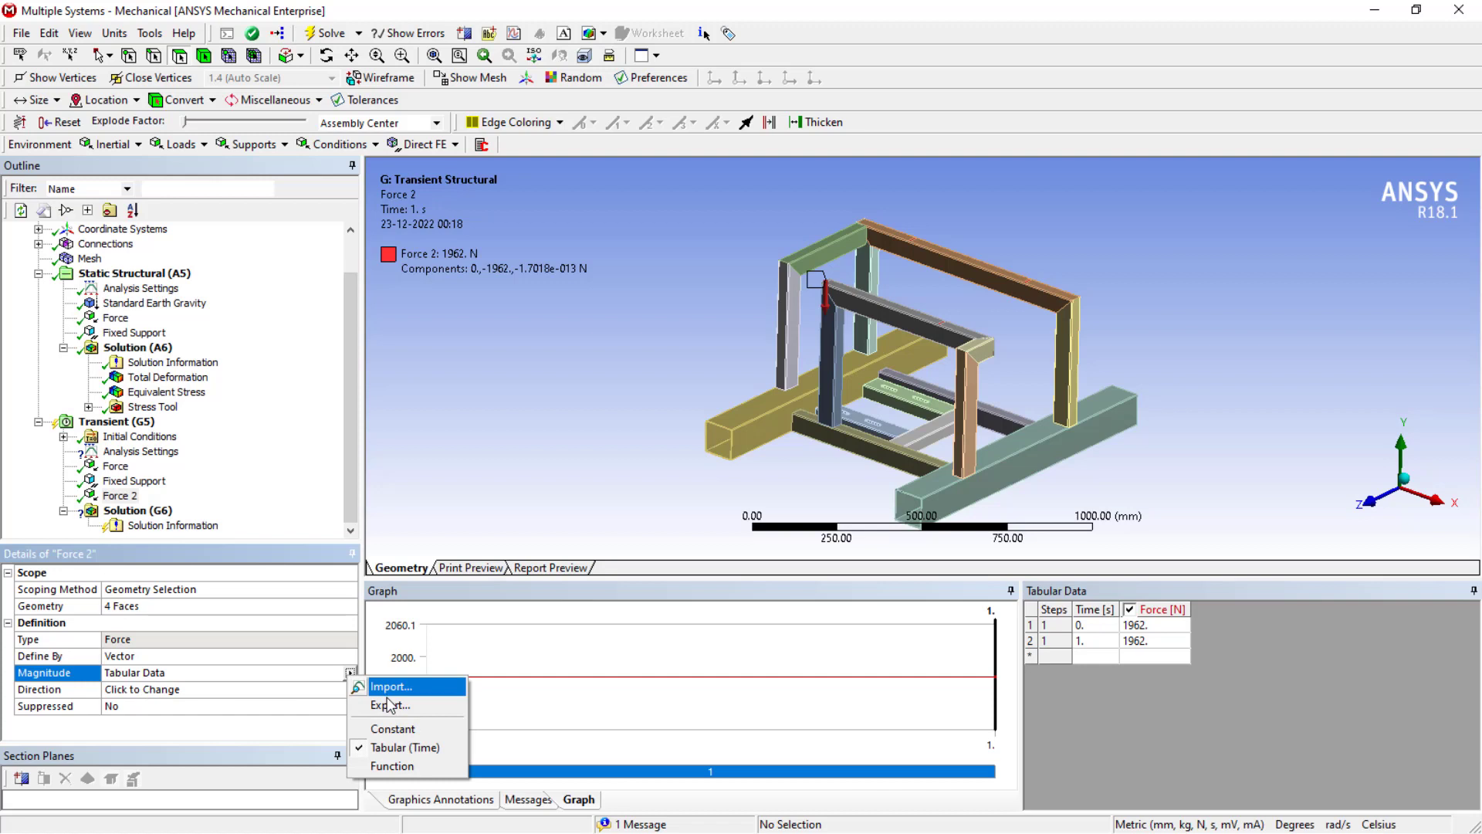
pyautogui.click(396, 749)
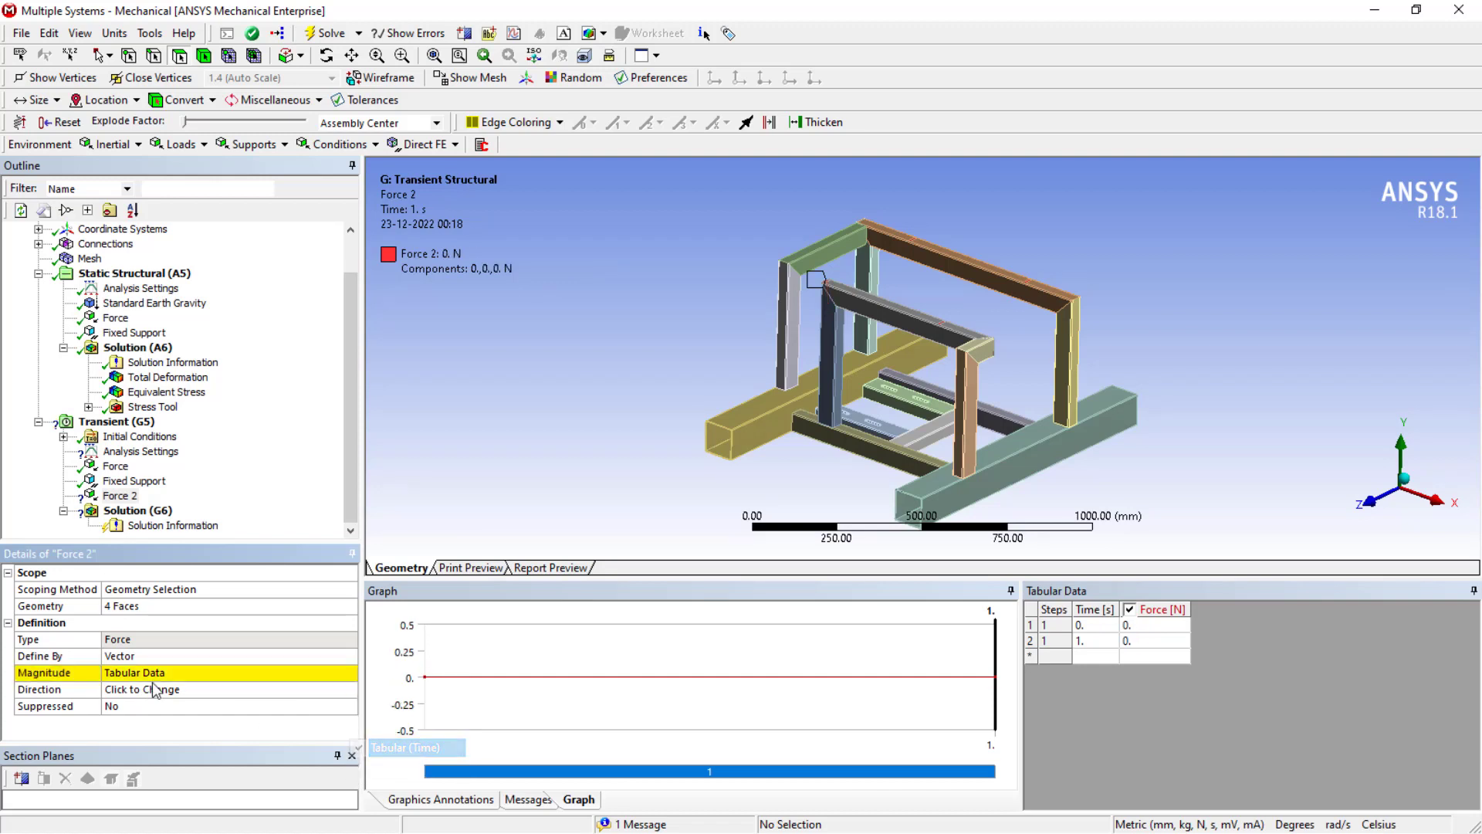
pyautogui.click(1146, 626)
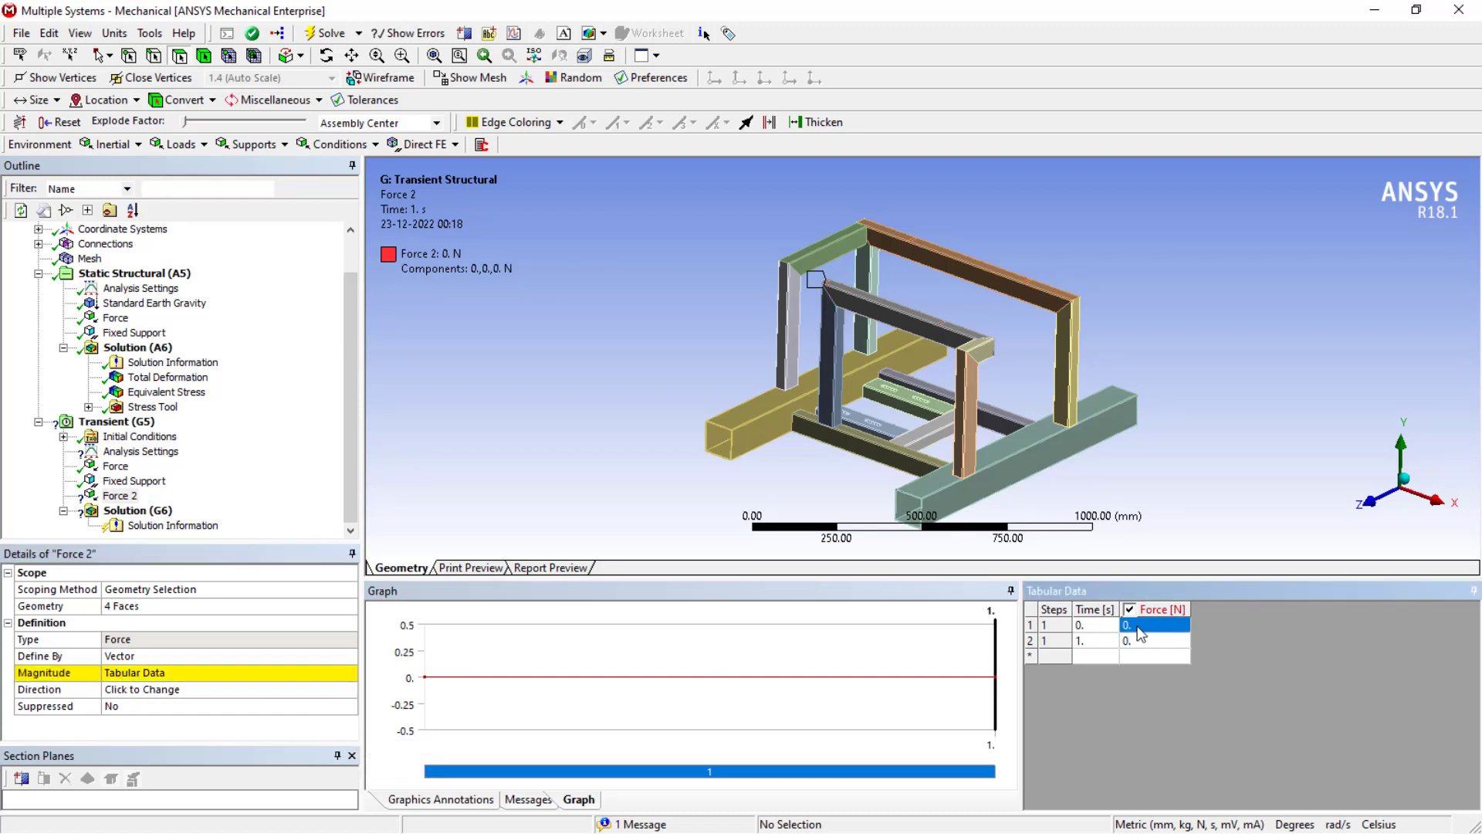
pyautogui.click(1096, 625)
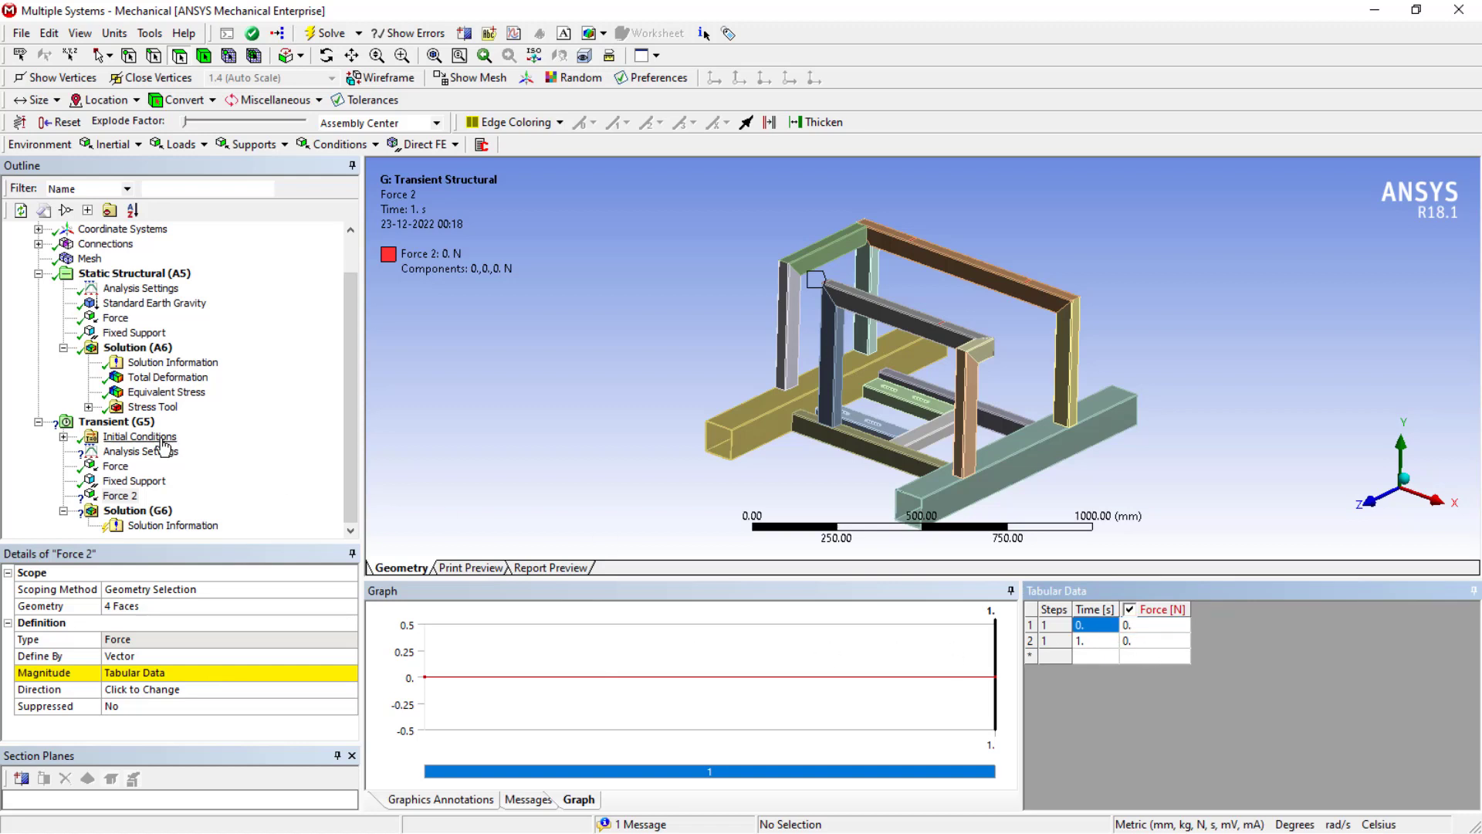
# Step: Set 1 load step ending at 0.5 s, with 0.1 s initial and minimum and 0.5 s maximum time steps
pyautogui.click(141, 452)
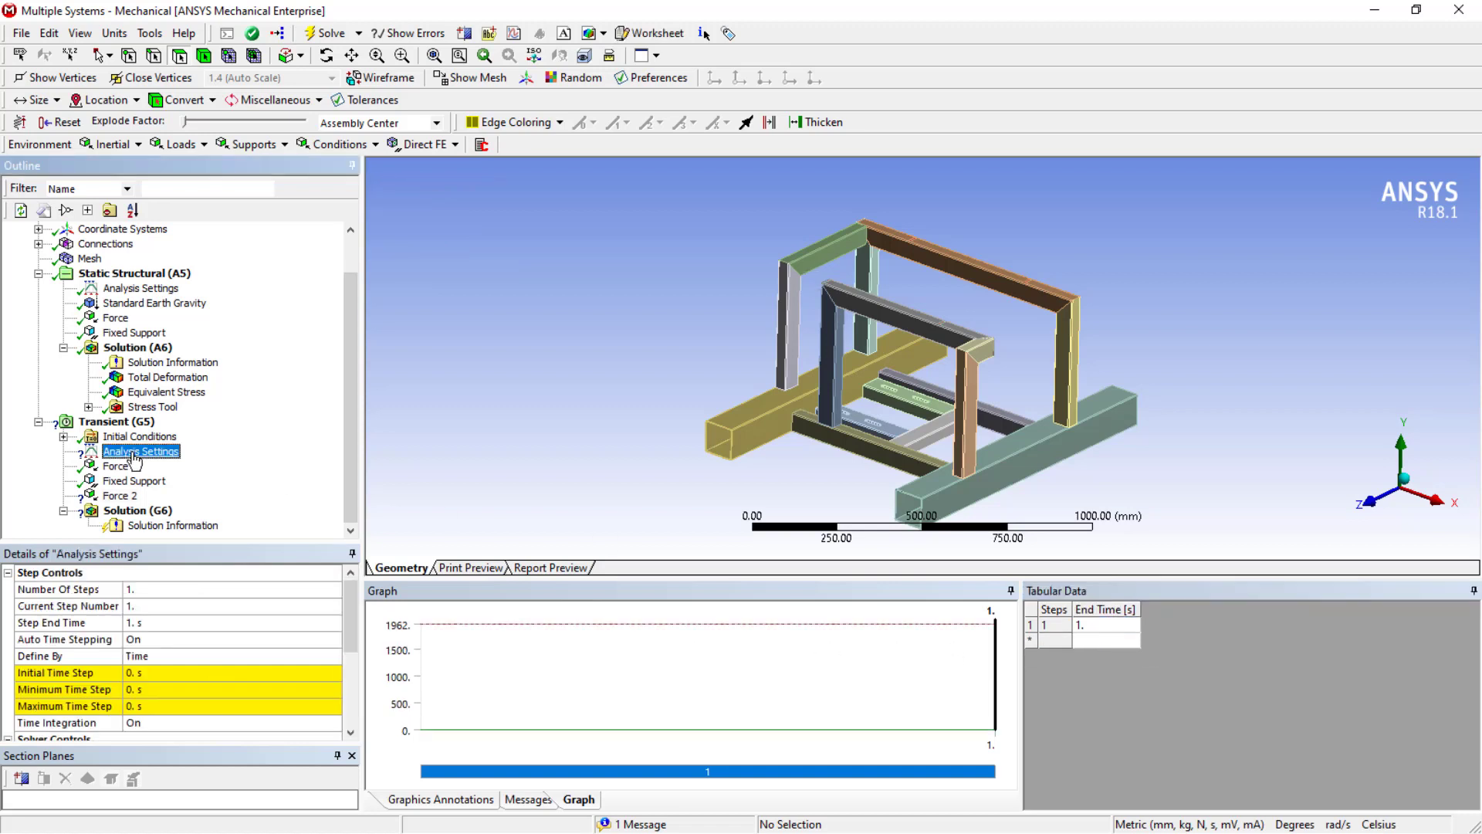
pyautogui.click(143, 588)
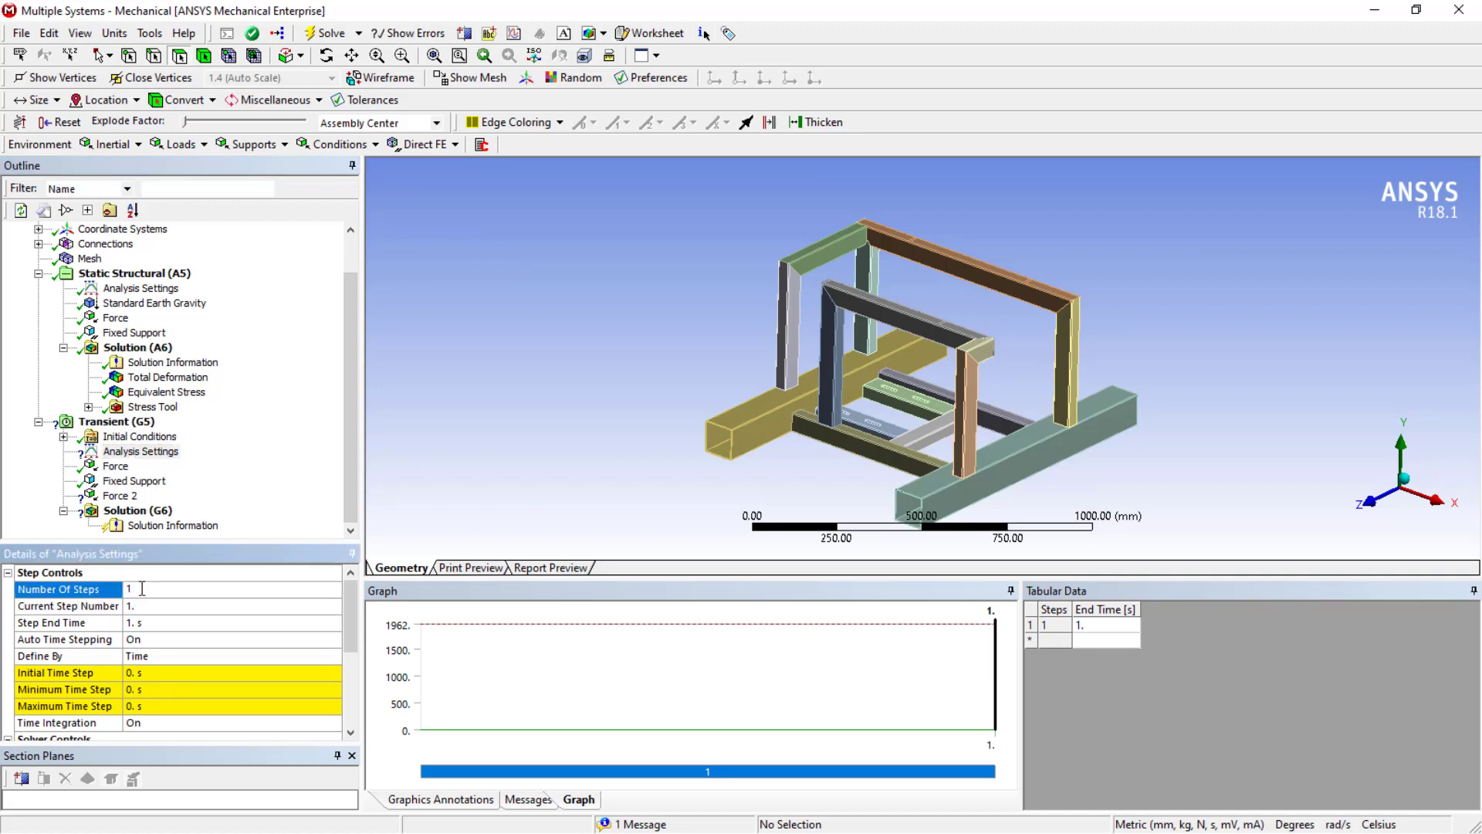
pyautogui.click(154, 621)
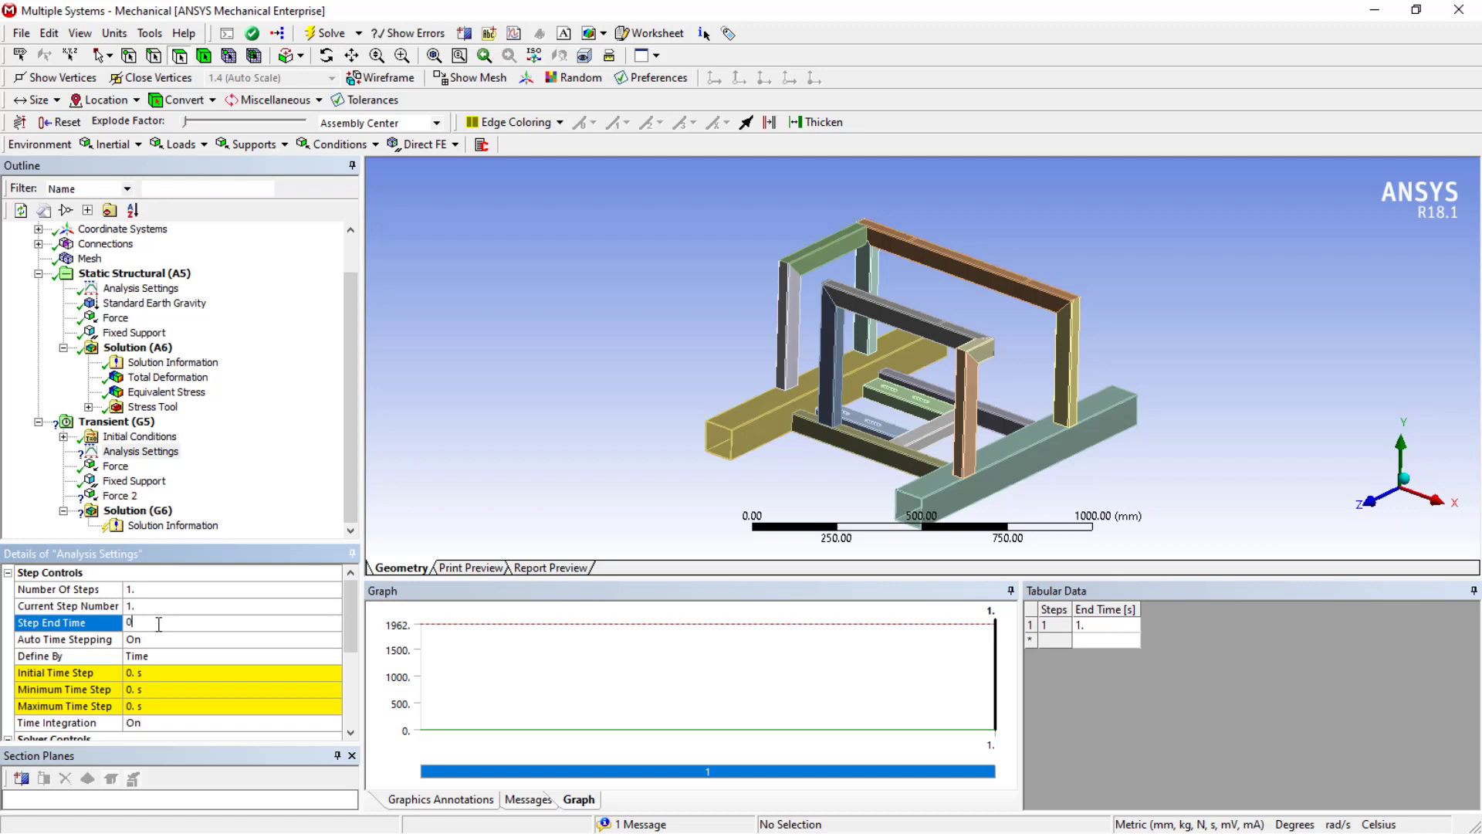
pyautogui.write('0.5')
pyautogui.click(158, 674)
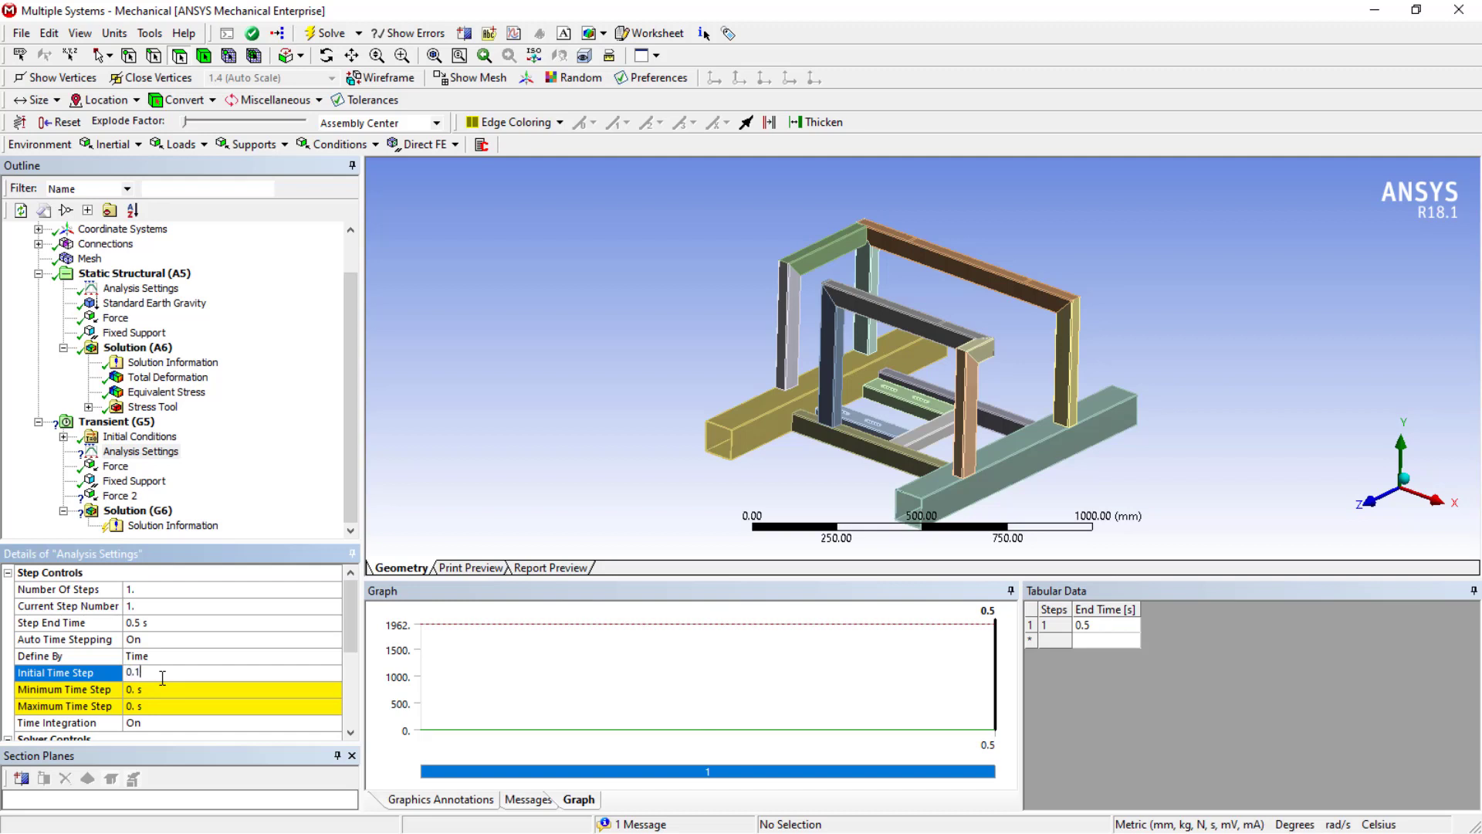
pyautogui.write('0.1')
pyautogui.click(169, 690)
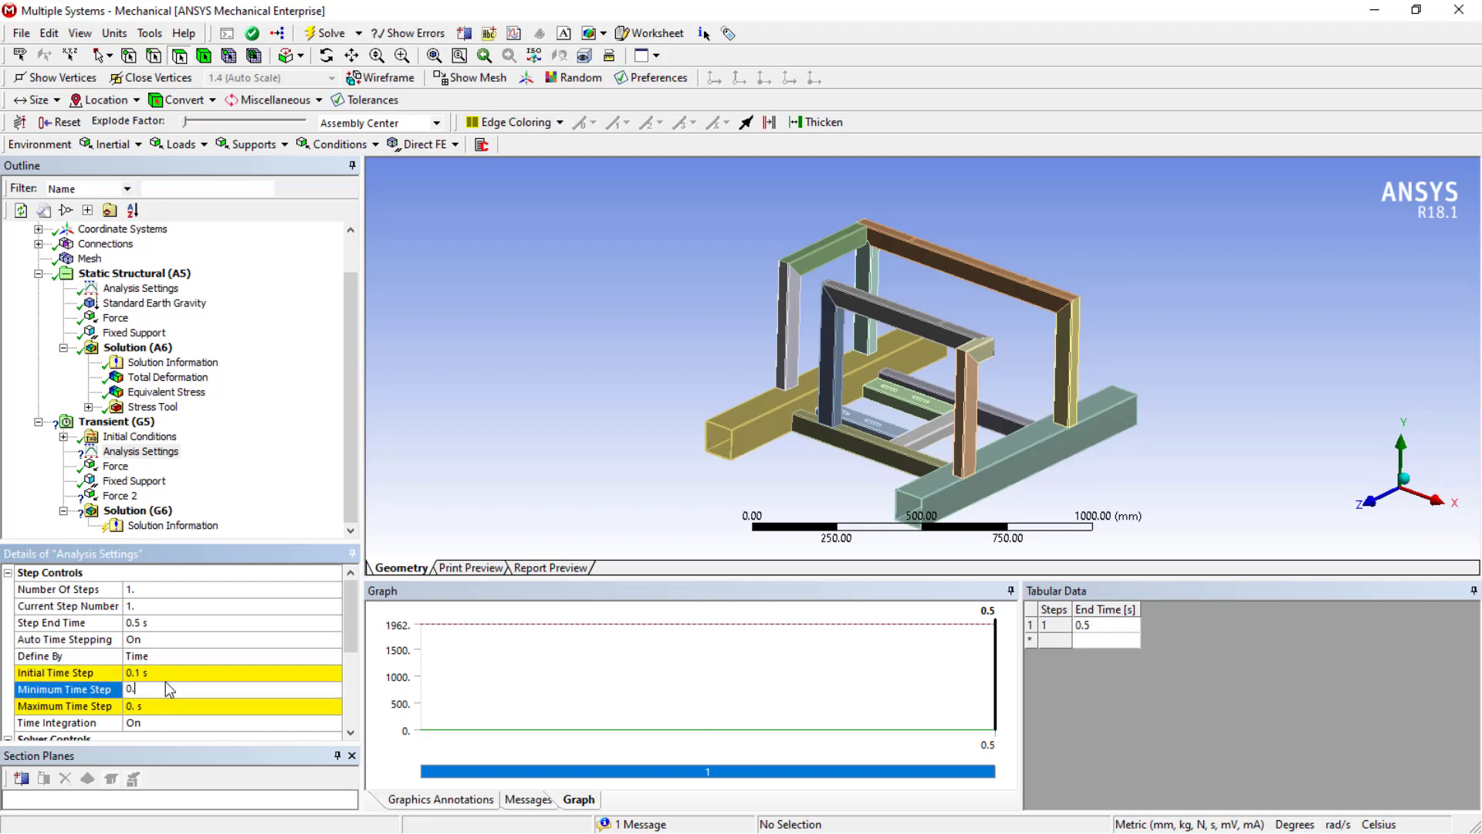
pyautogui.click(183, 707)
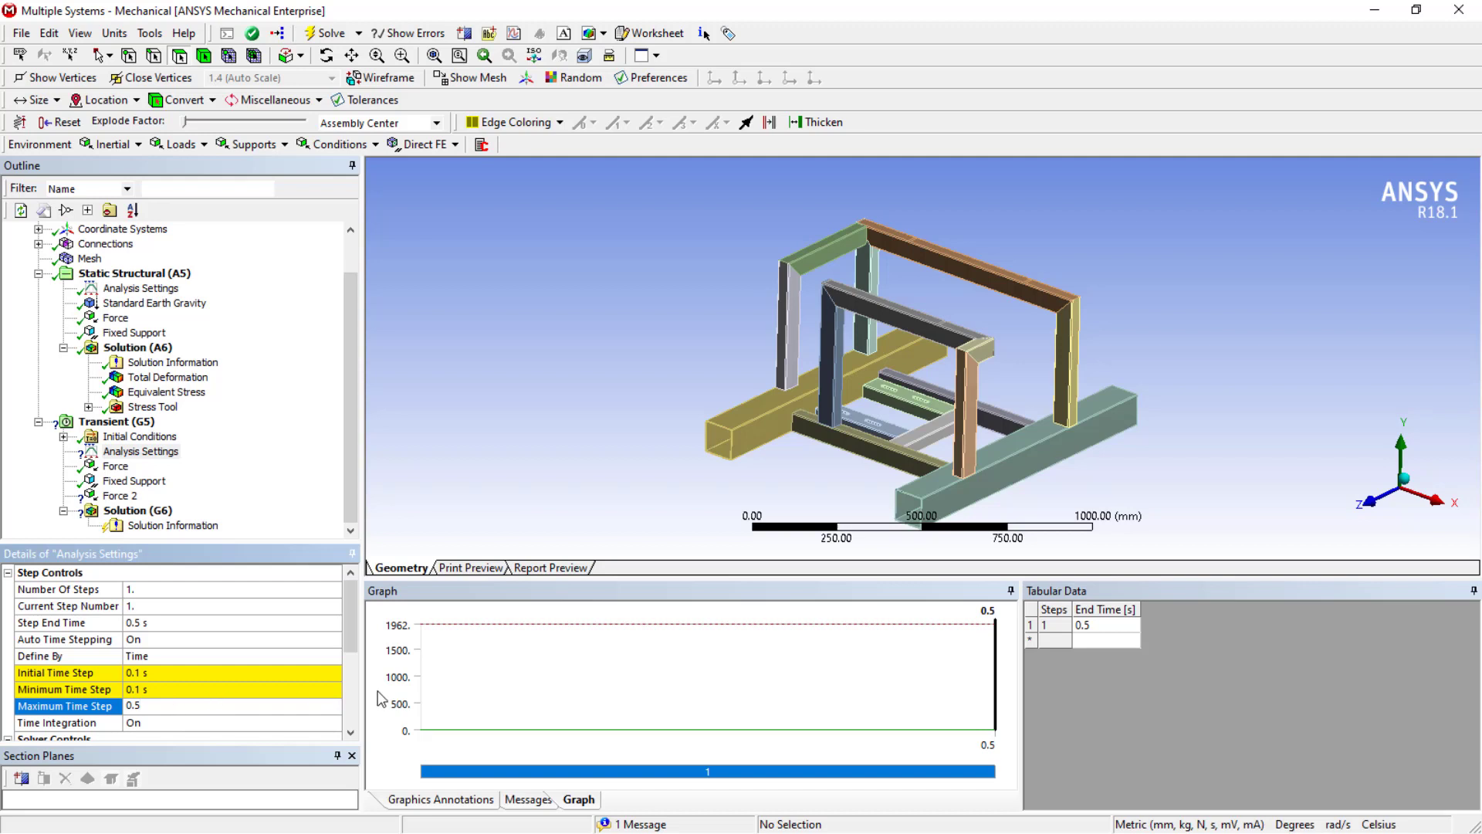
pyautogui.click(610, 692)
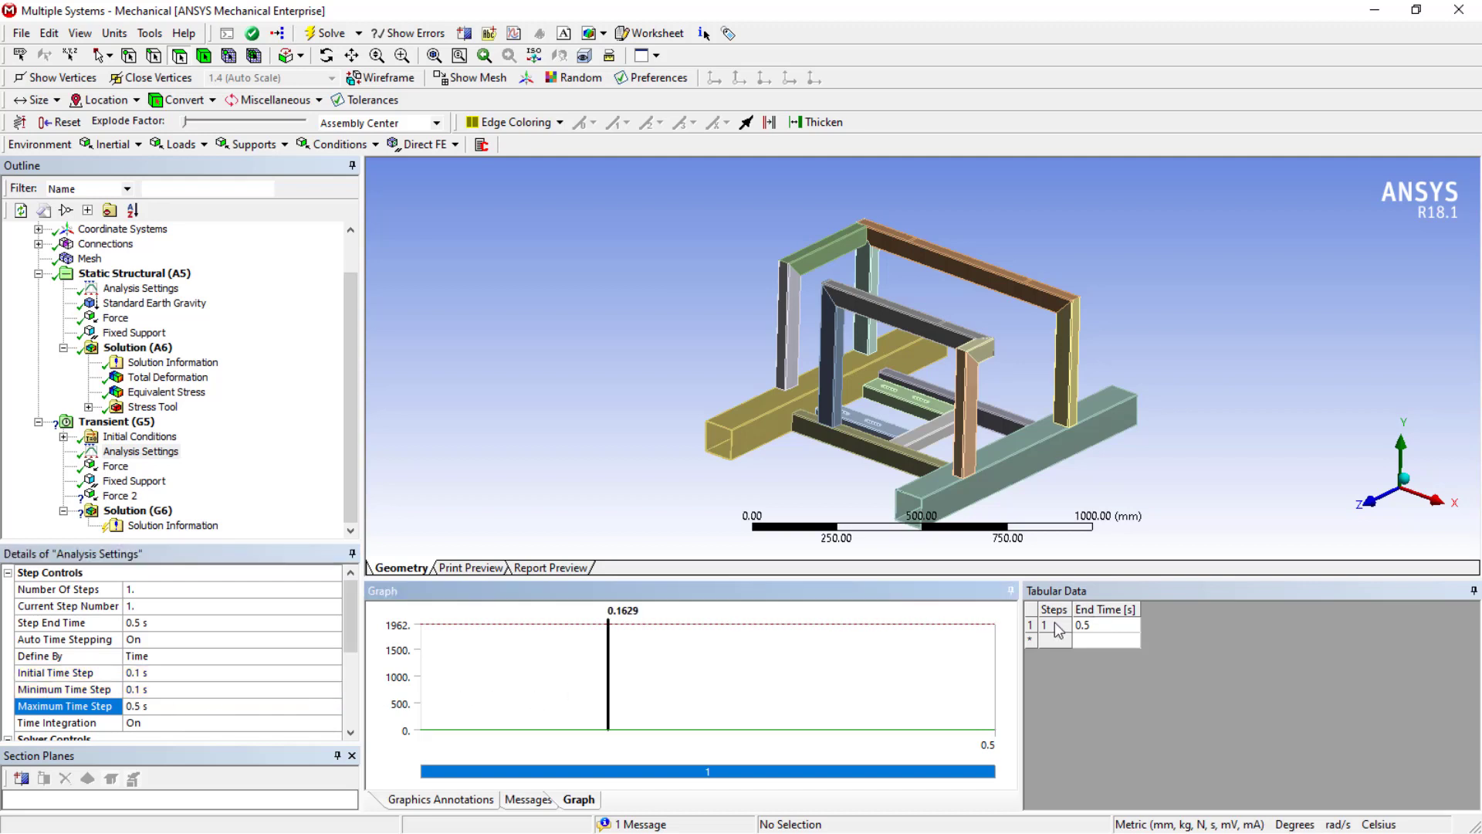
pyautogui.click(1095, 625)
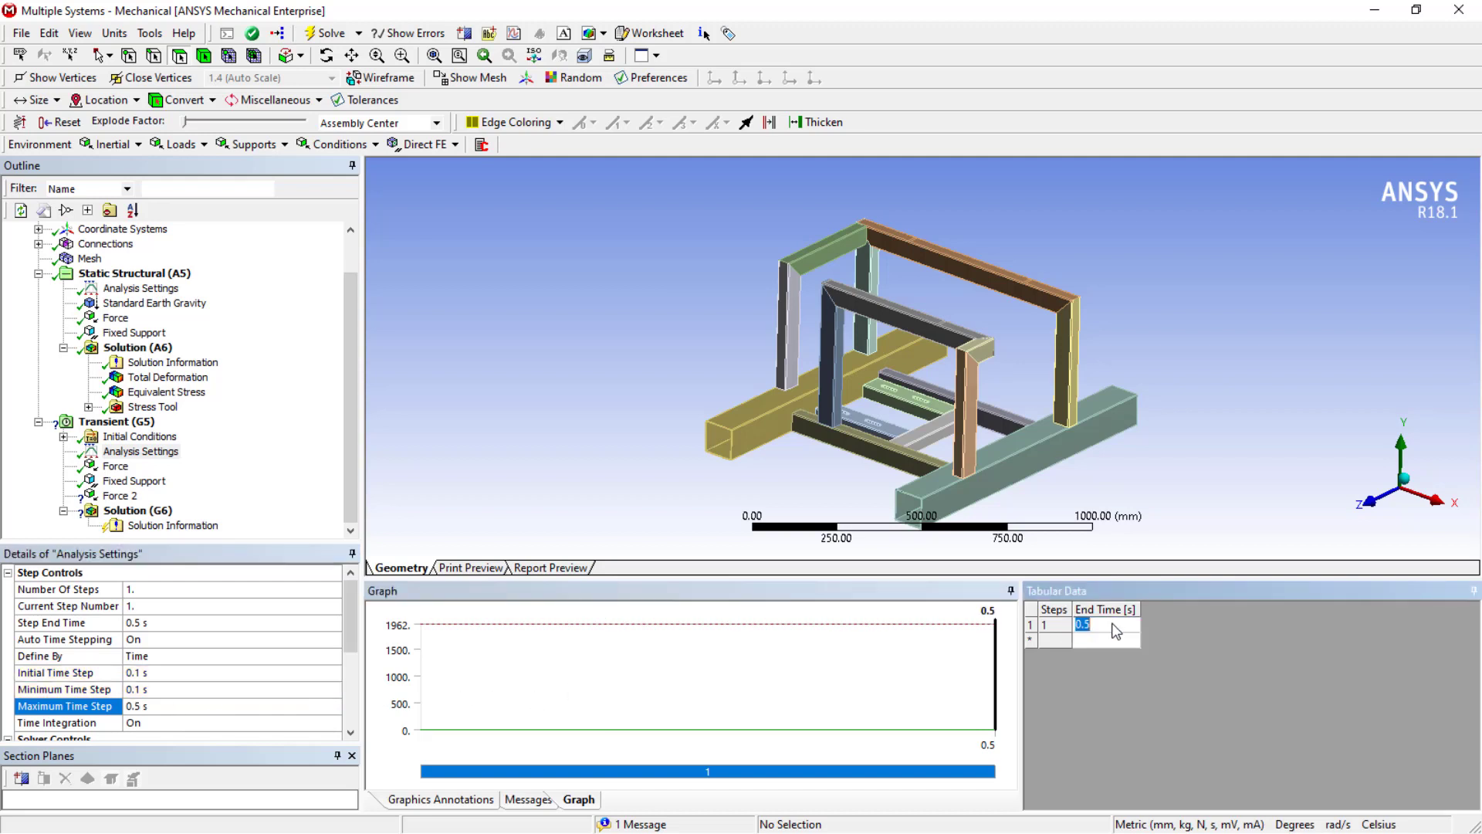
# Step: Enter Force 2's second row as 492 N at 0.1 s and the third row's force as 0 N
pyautogui.scroll(-3, 339, 694)
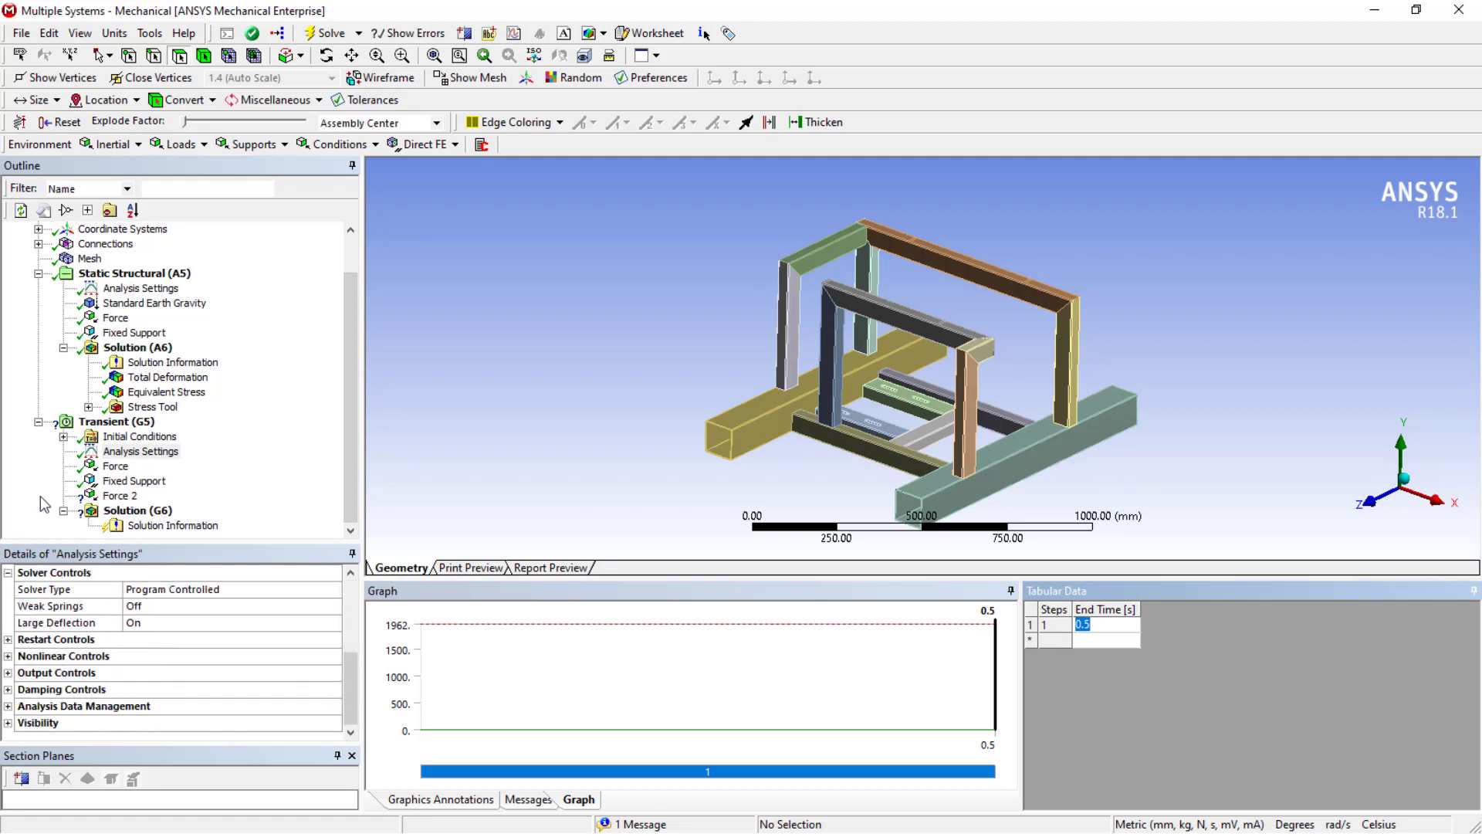
pyautogui.click(120, 497)
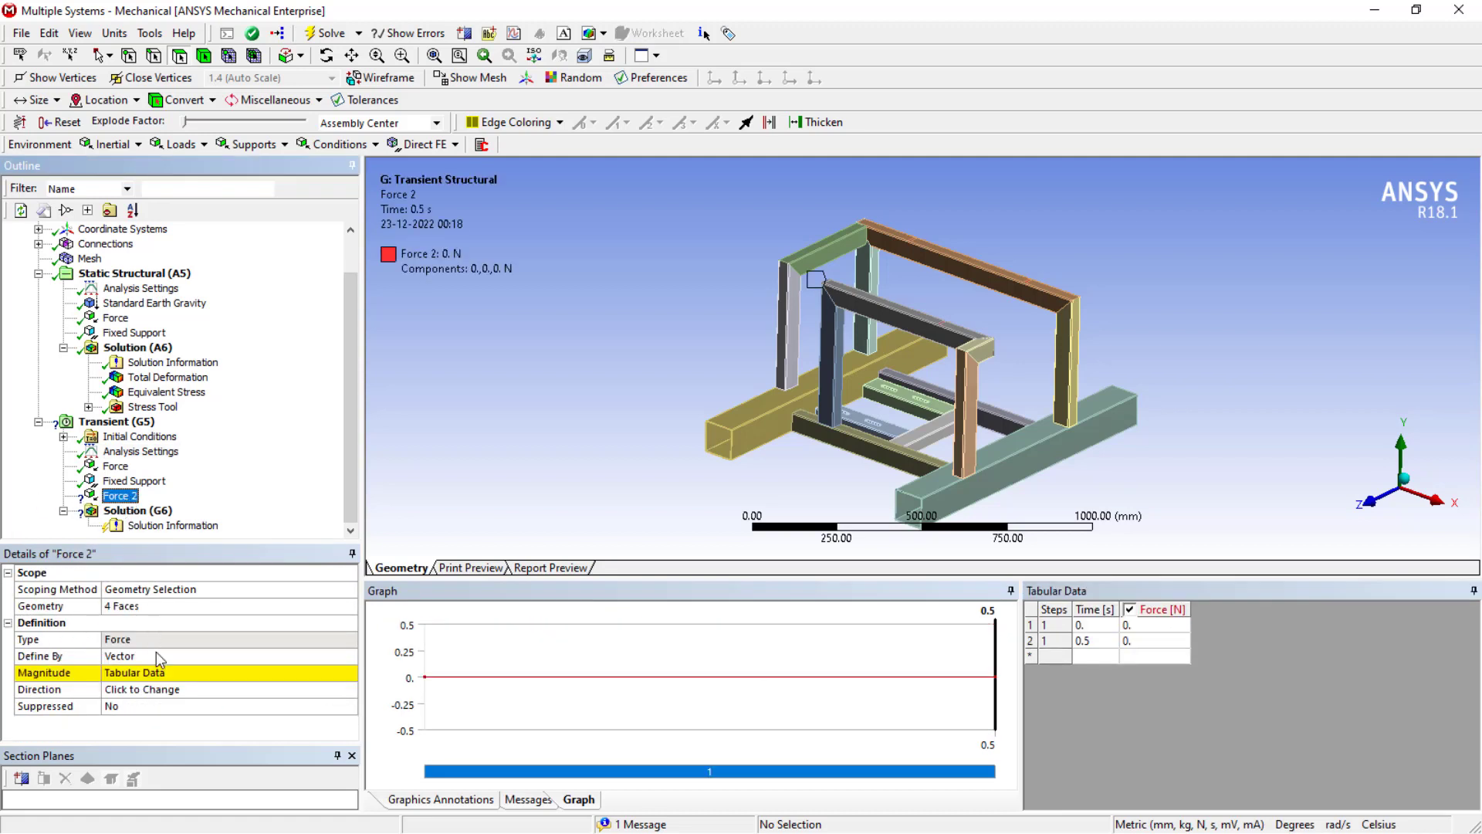
pyautogui.click(1098, 625)
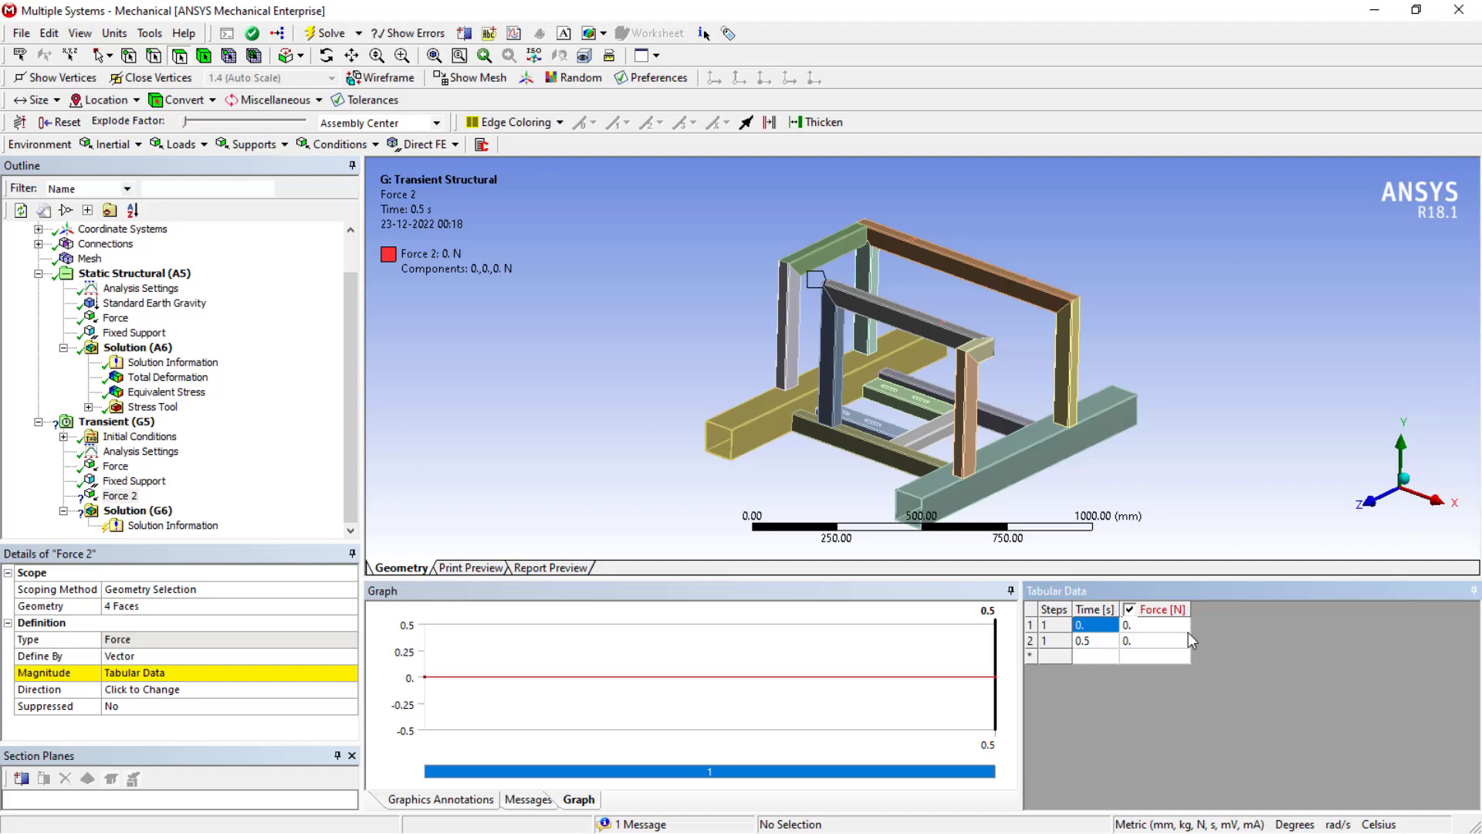
pyautogui.doubleClick(1097, 640)
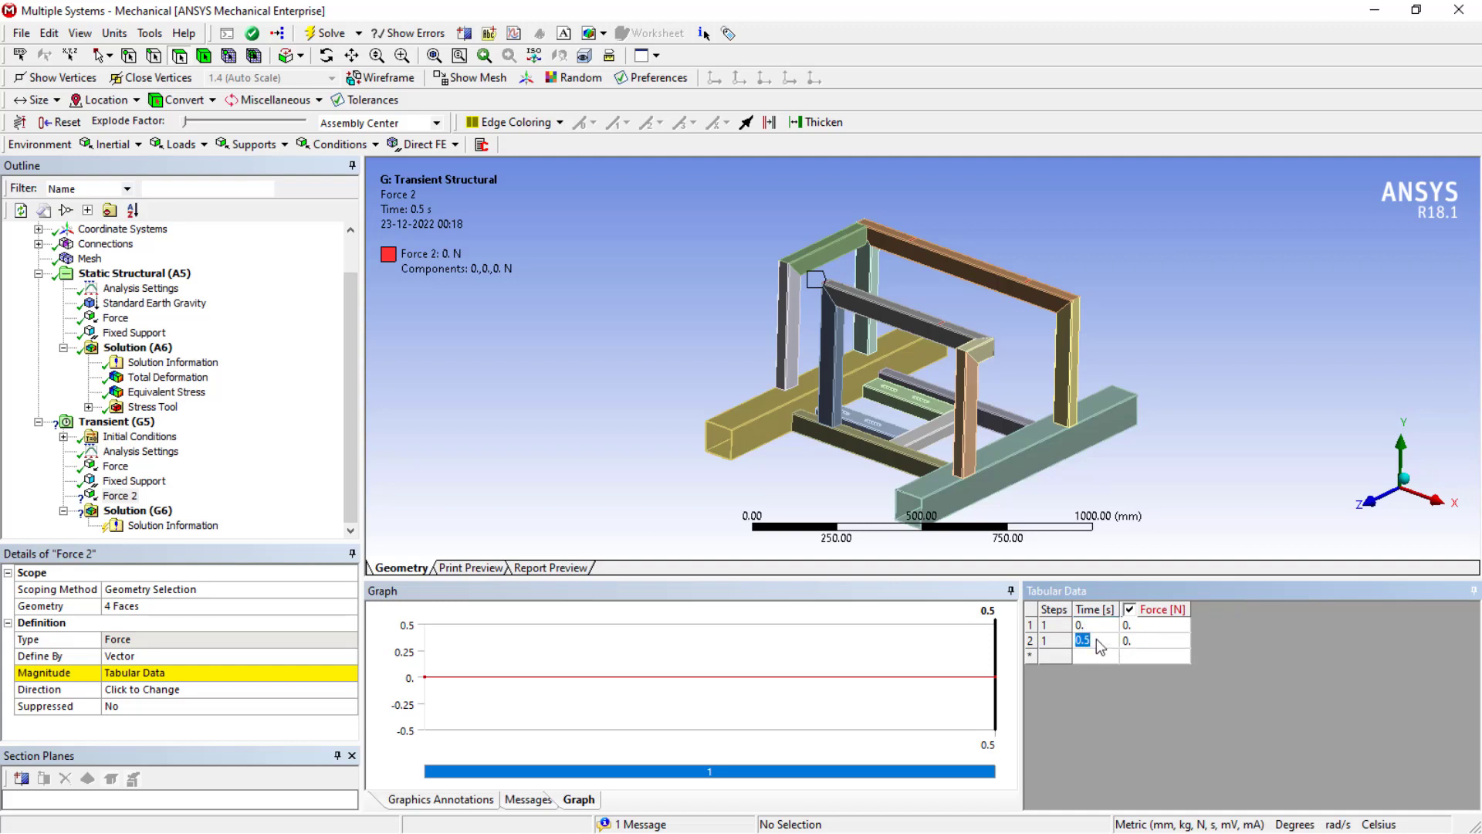
pyautogui.write('0.1')
pyautogui.click(1161, 642)
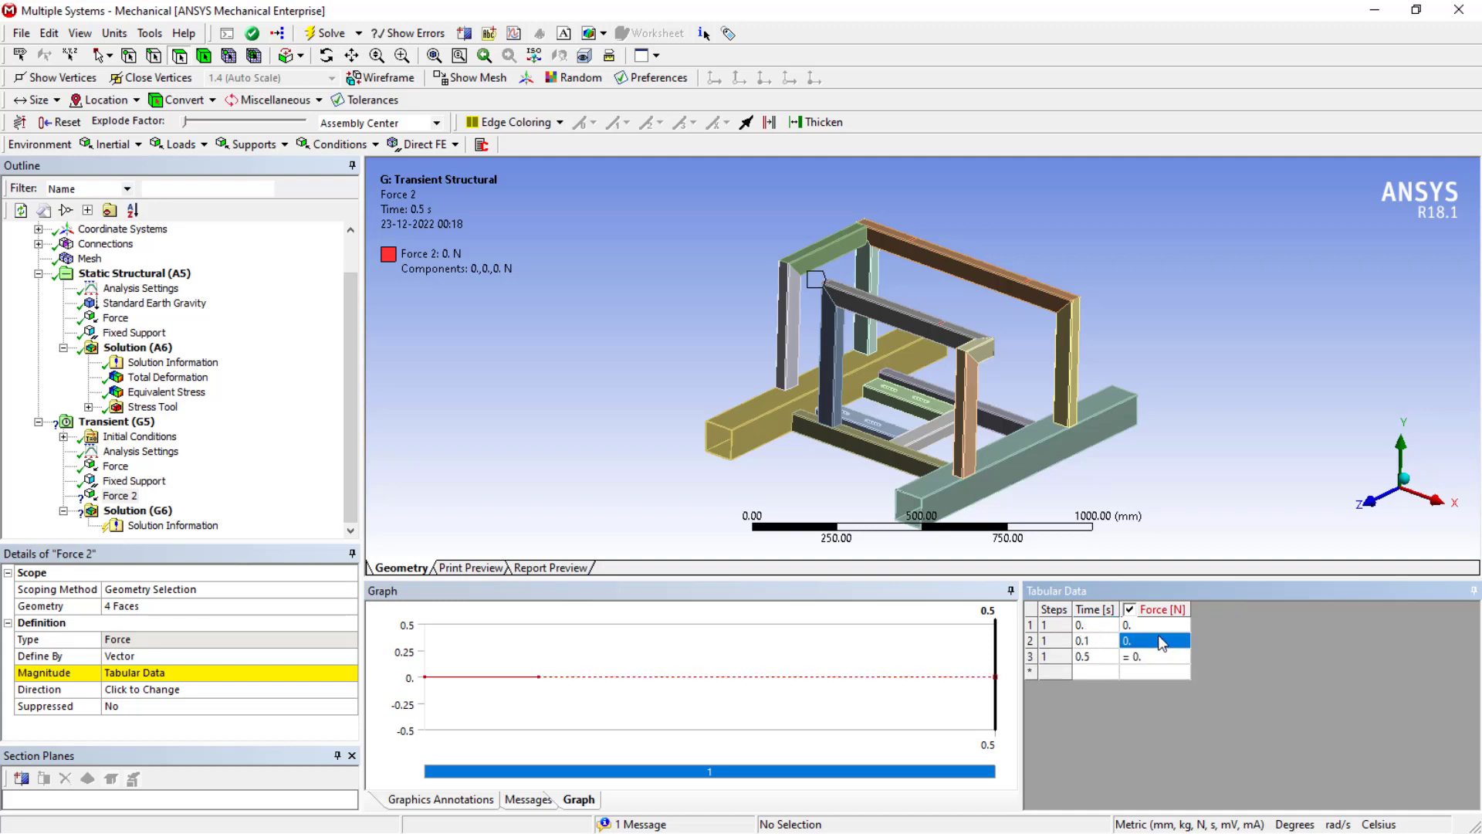
pyautogui.write('492')
pyautogui.click(1098, 660)
pyautogui.write('0')
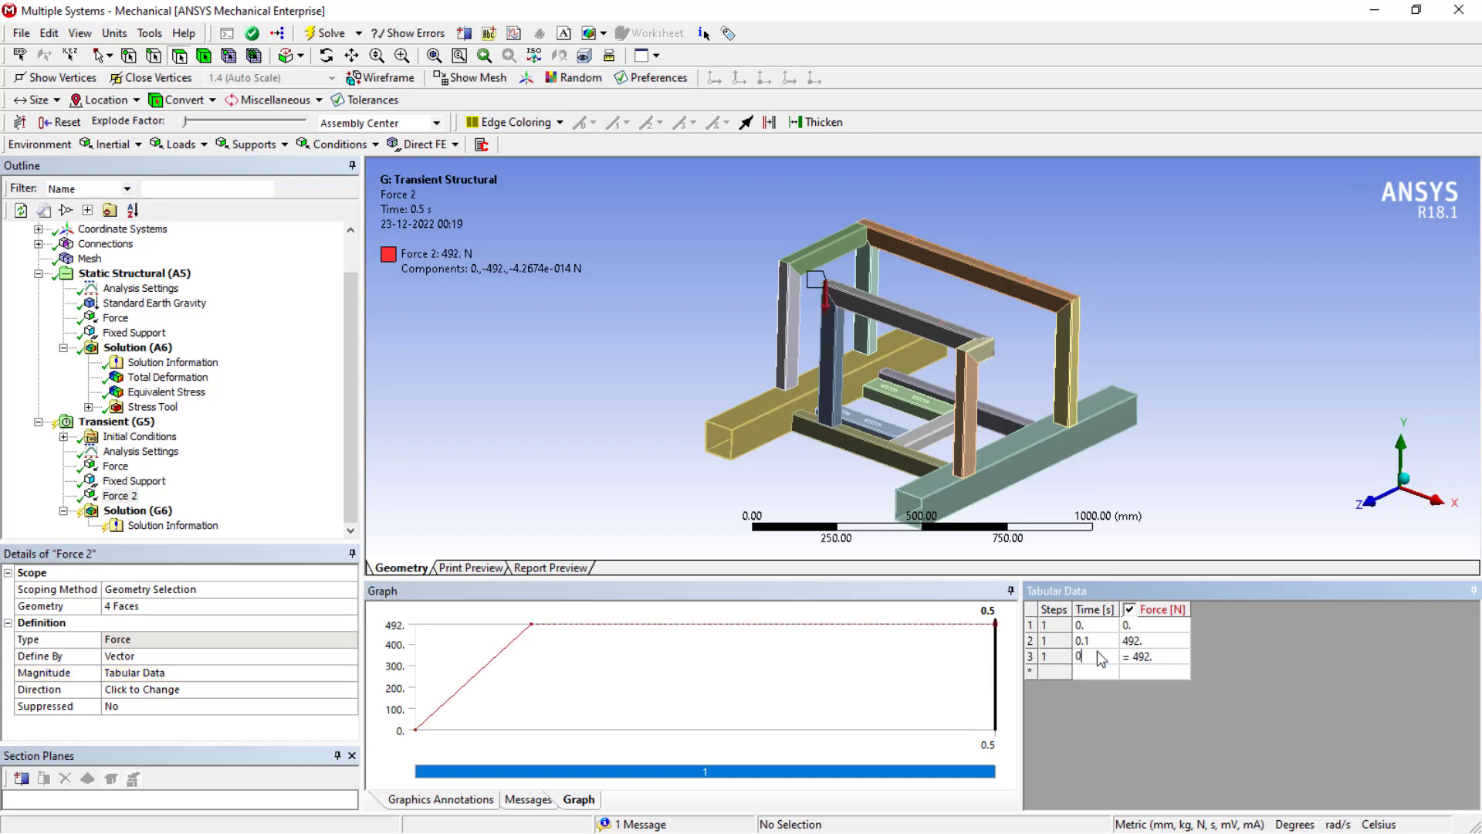
pyautogui.click(1143, 657)
pyautogui.click(1095, 660)
# Step: Set the third row to 0.2 s, then add 492 N at 0.3 s and 0 N at 0.5 s
pyautogui.write('0.2')
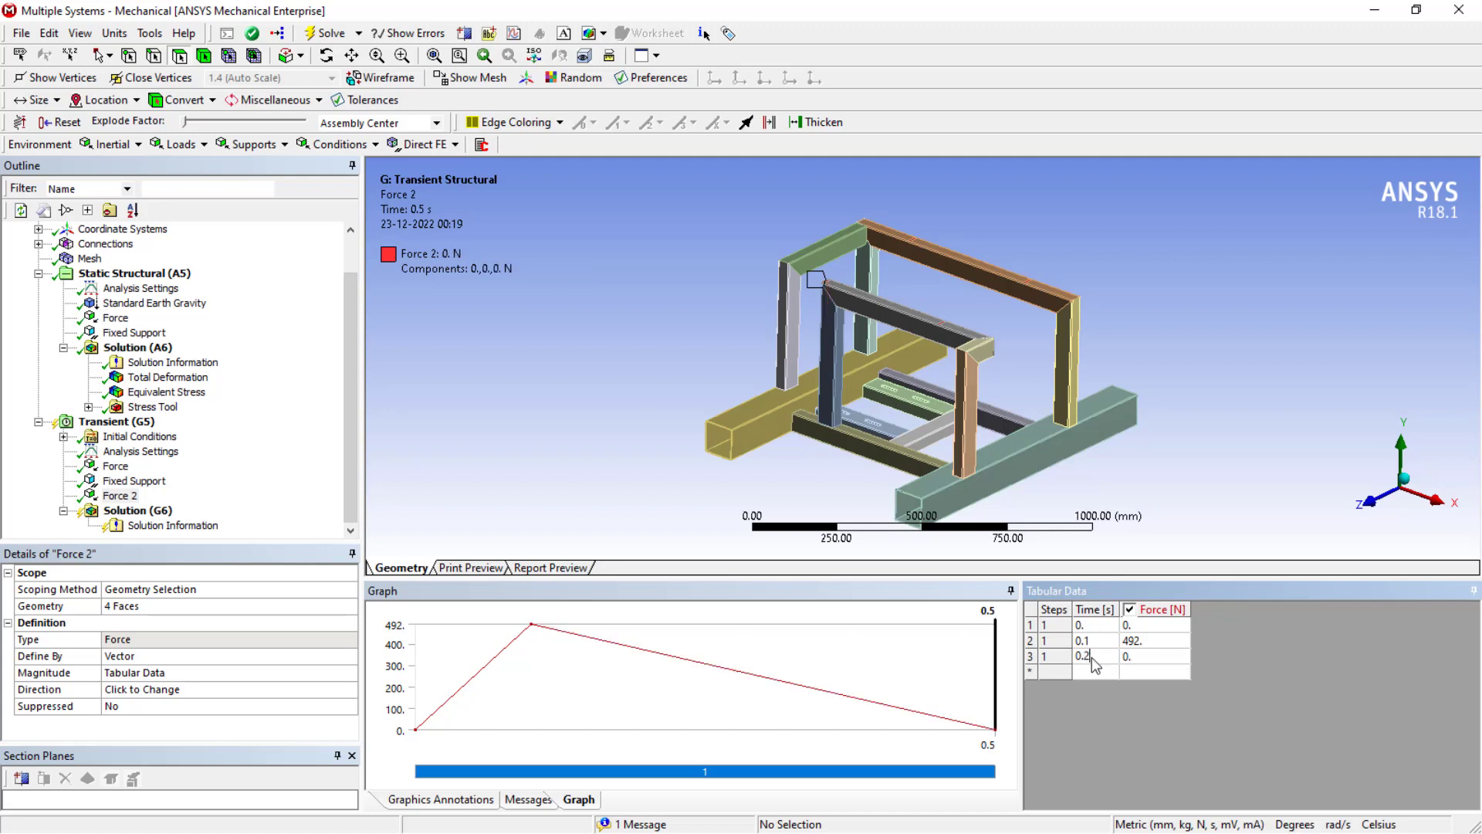
pyautogui.click(1090, 673)
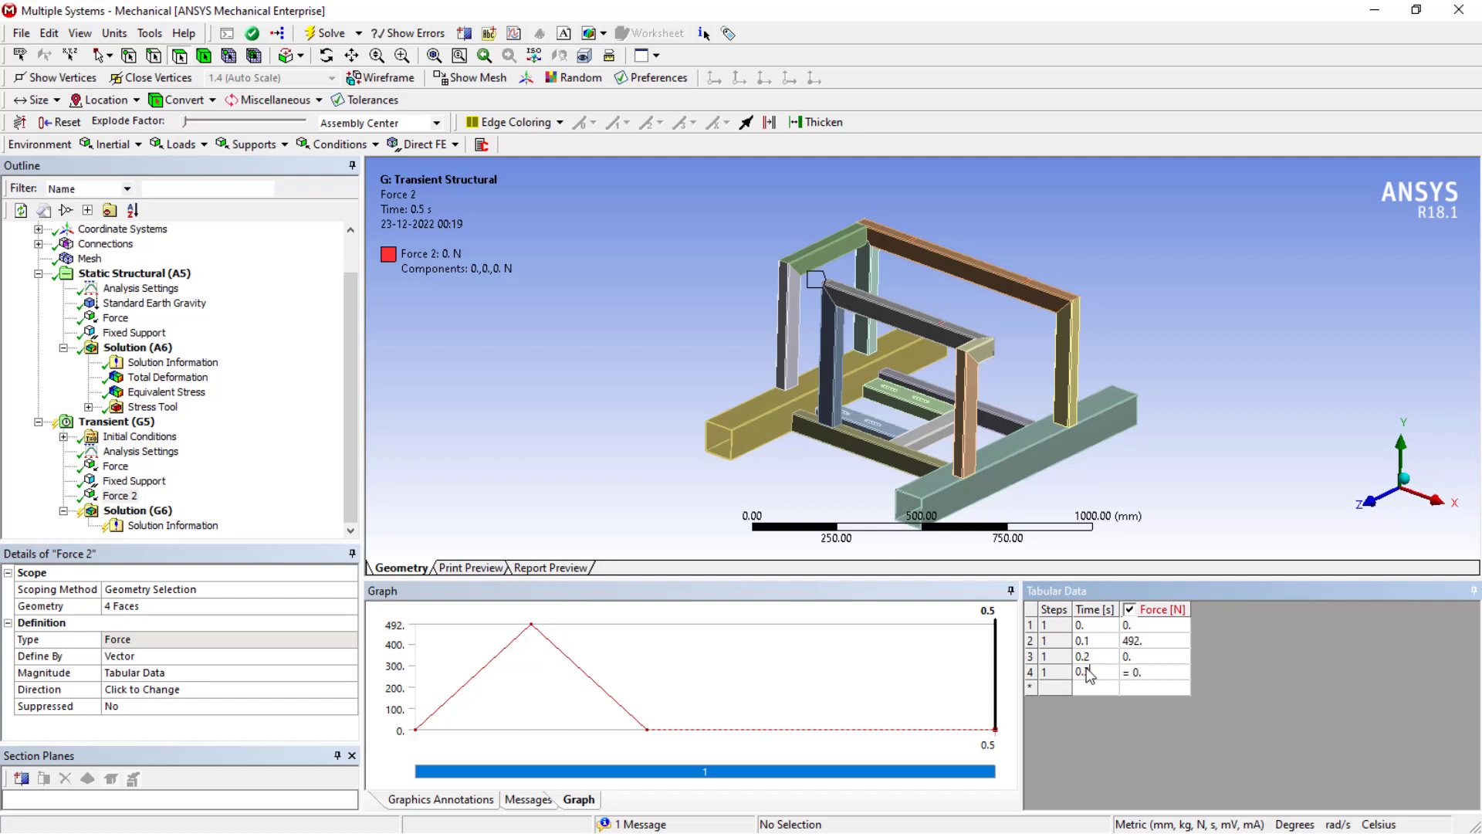
pyautogui.click(1141, 674)
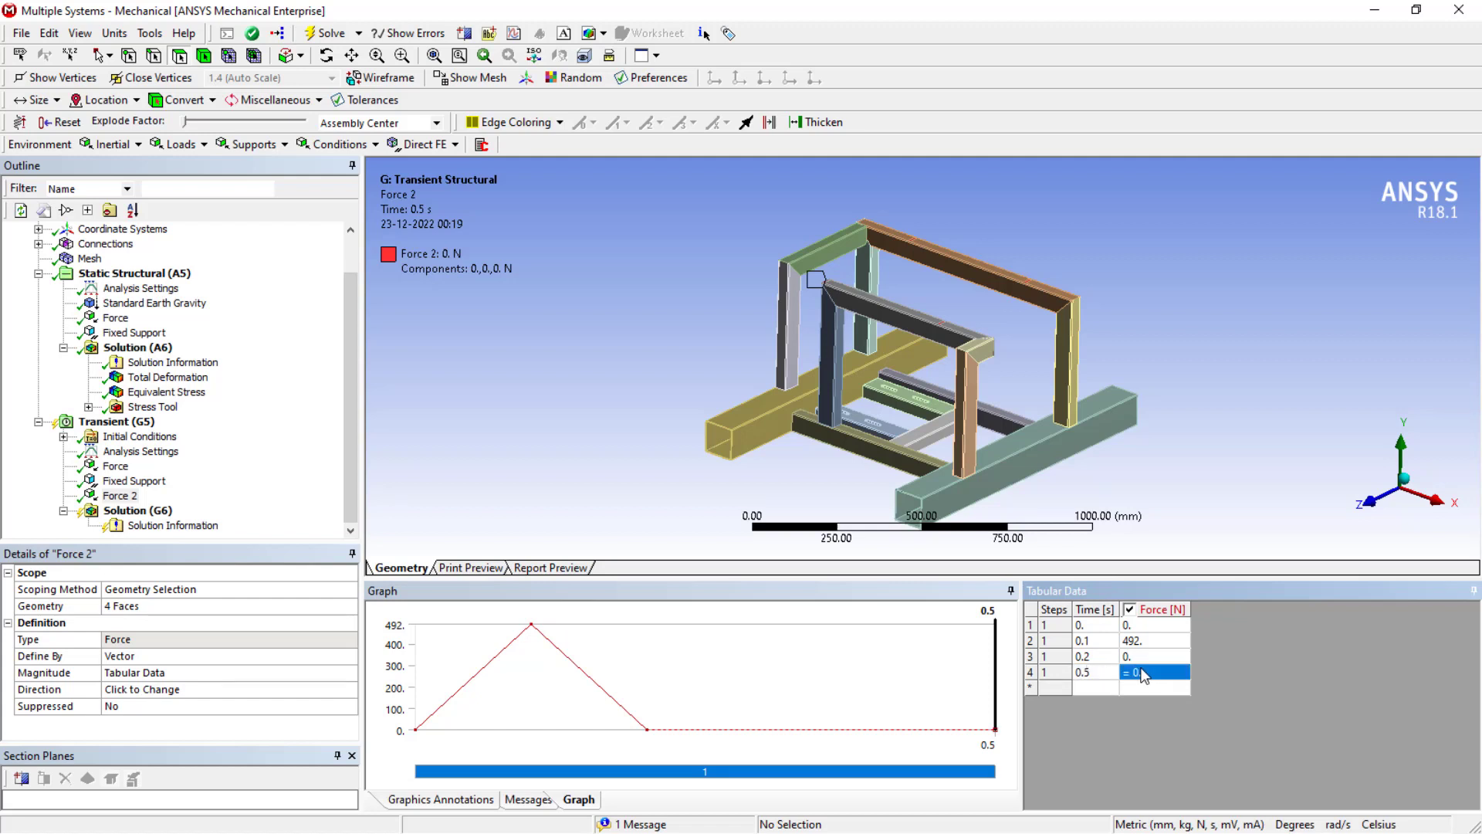
pyautogui.write('492')
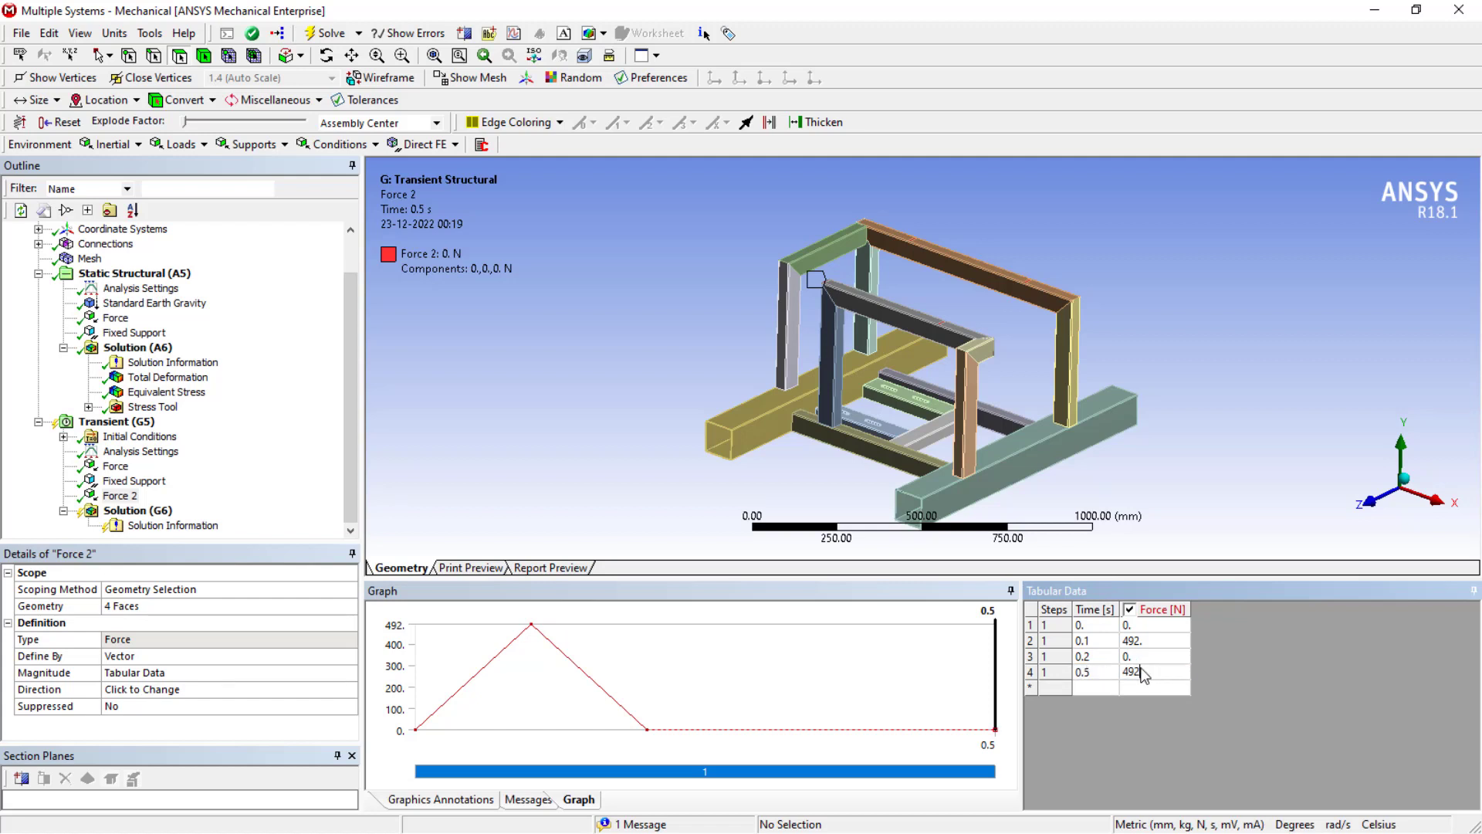
pyautogui.click(1091, 676)
pyautogui.write('0.')
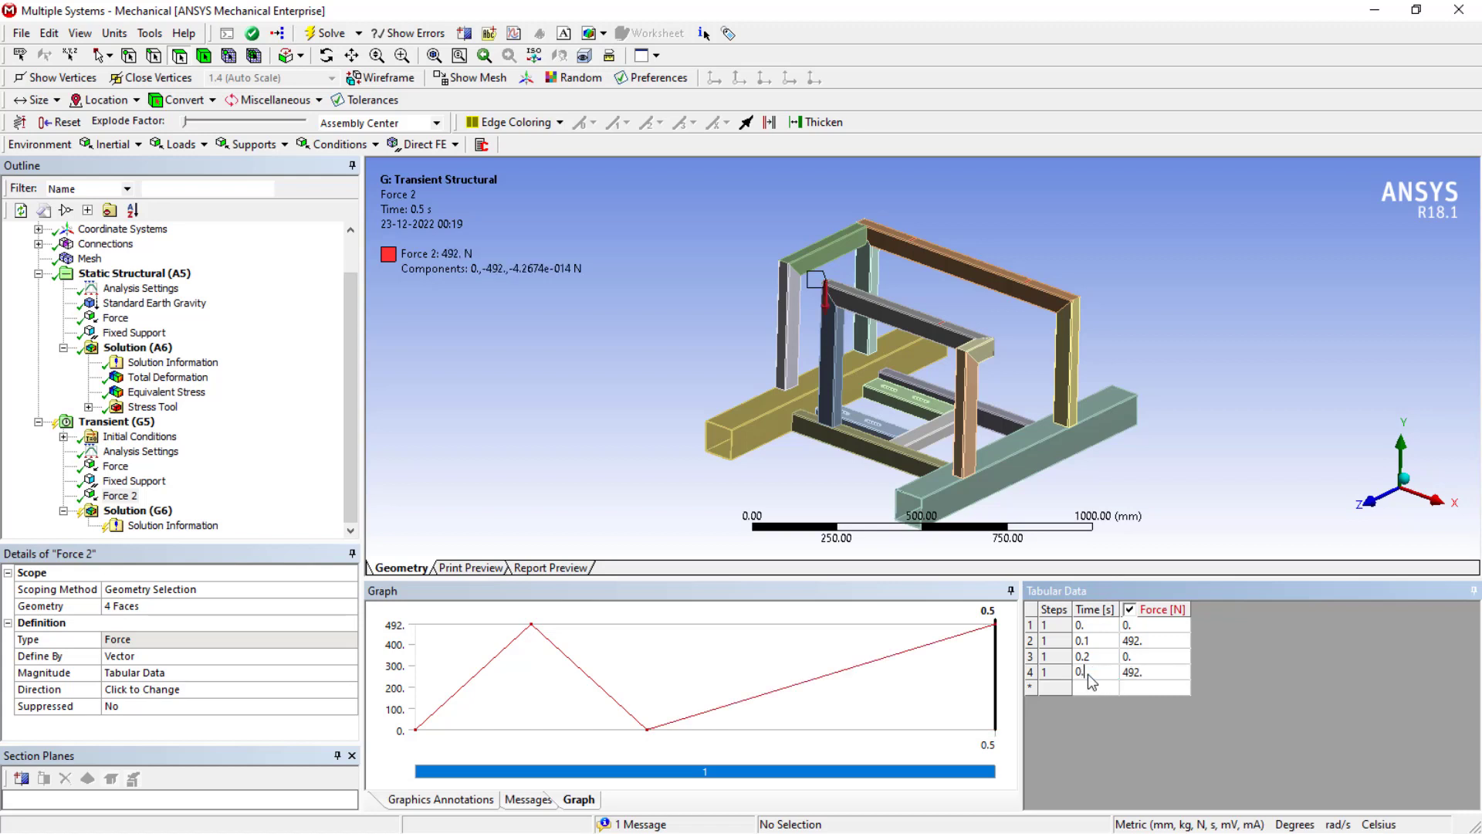
pyautogui.write('3')
pyautogui.press('Return')
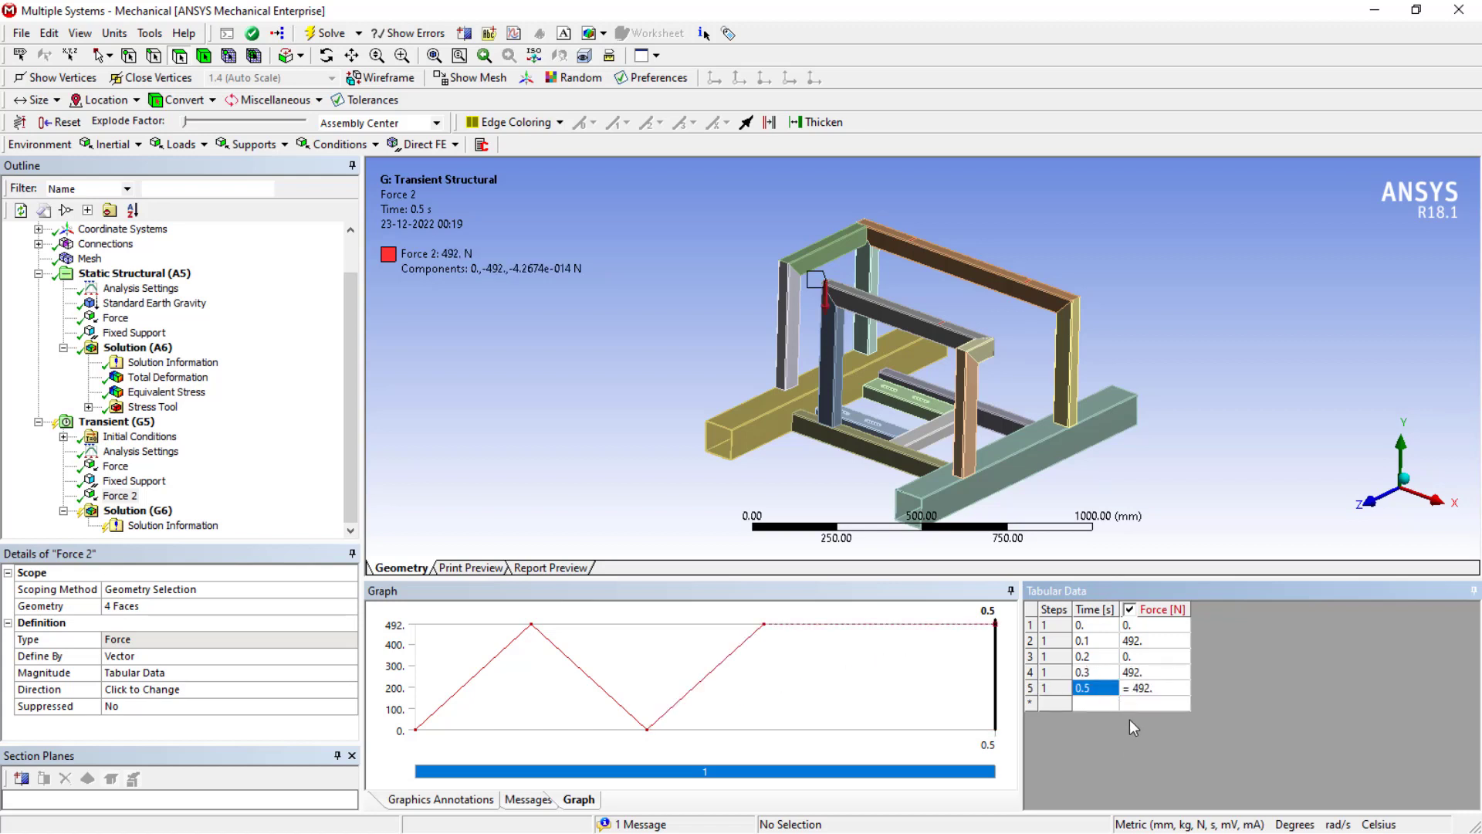
pyautogui.click(1144, 690)
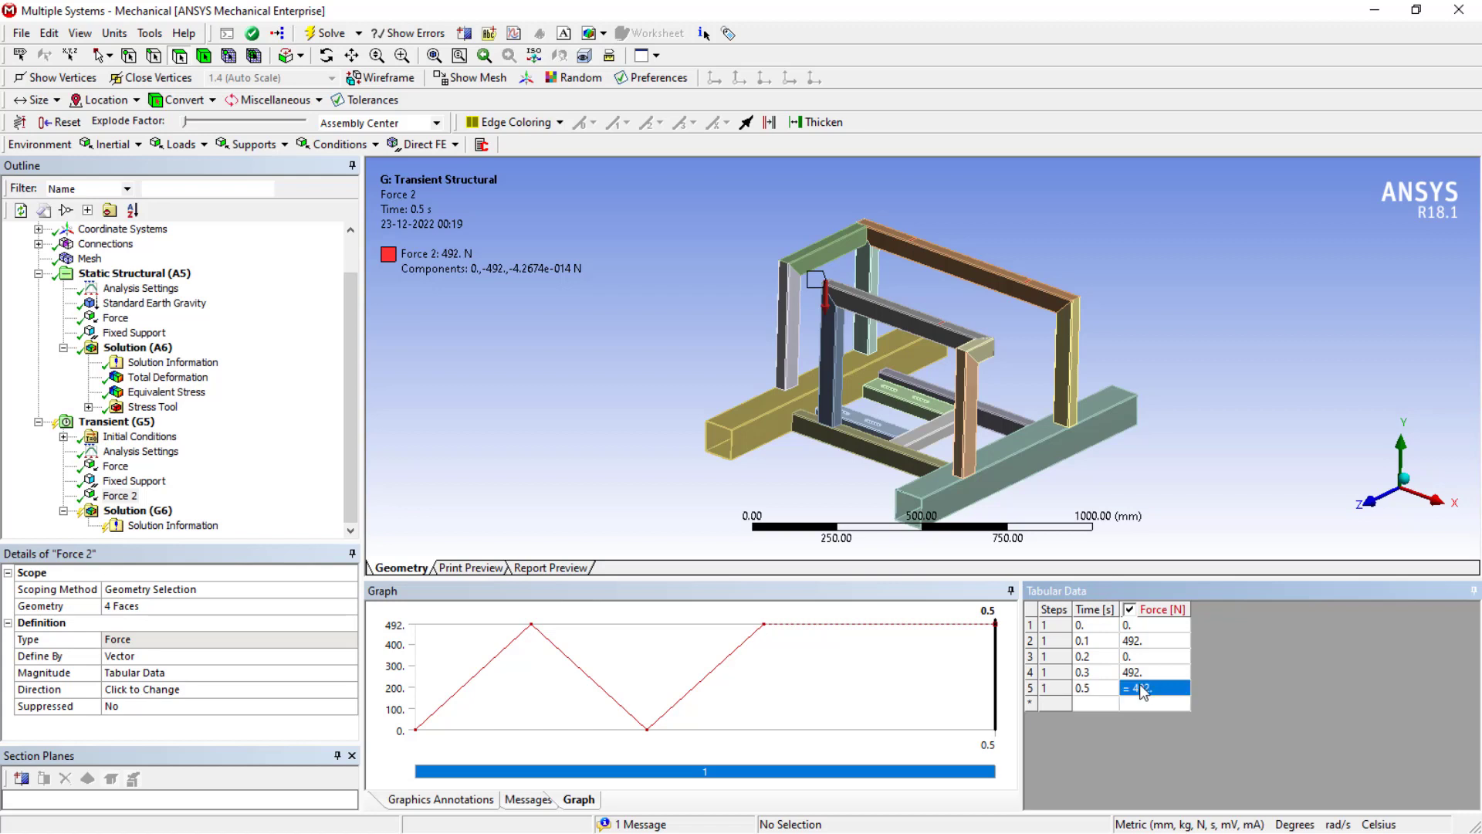
pyautogui.write('0')
pyautogui.press('Return')
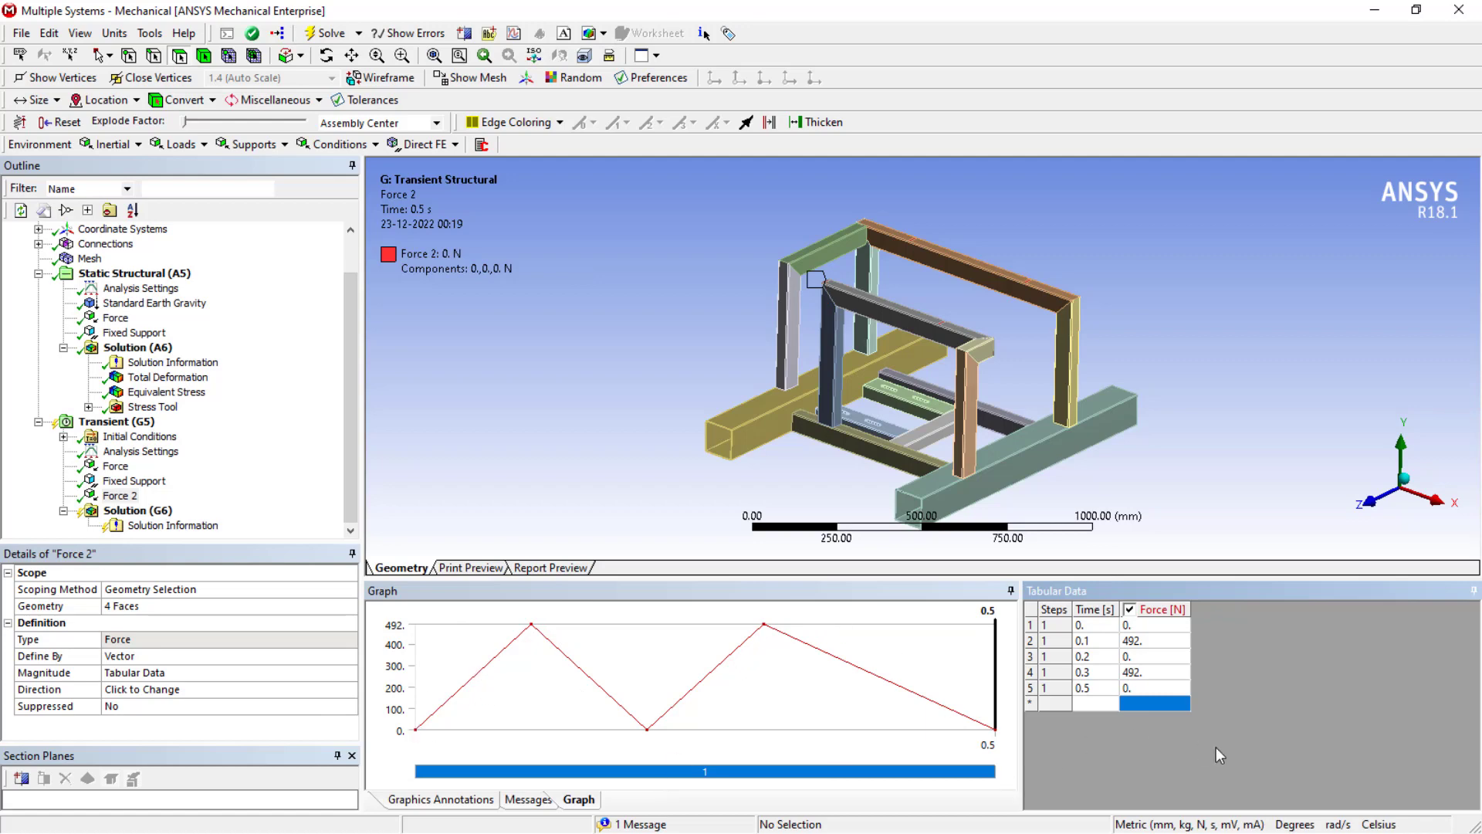
# Step: Insert an Equivalent (von-Mises) Stress result into the transient solution
pyautogui.click(131, 511)
pyautogui.rightClick(131, 519)
pyautogui.moveTo(170, 525)
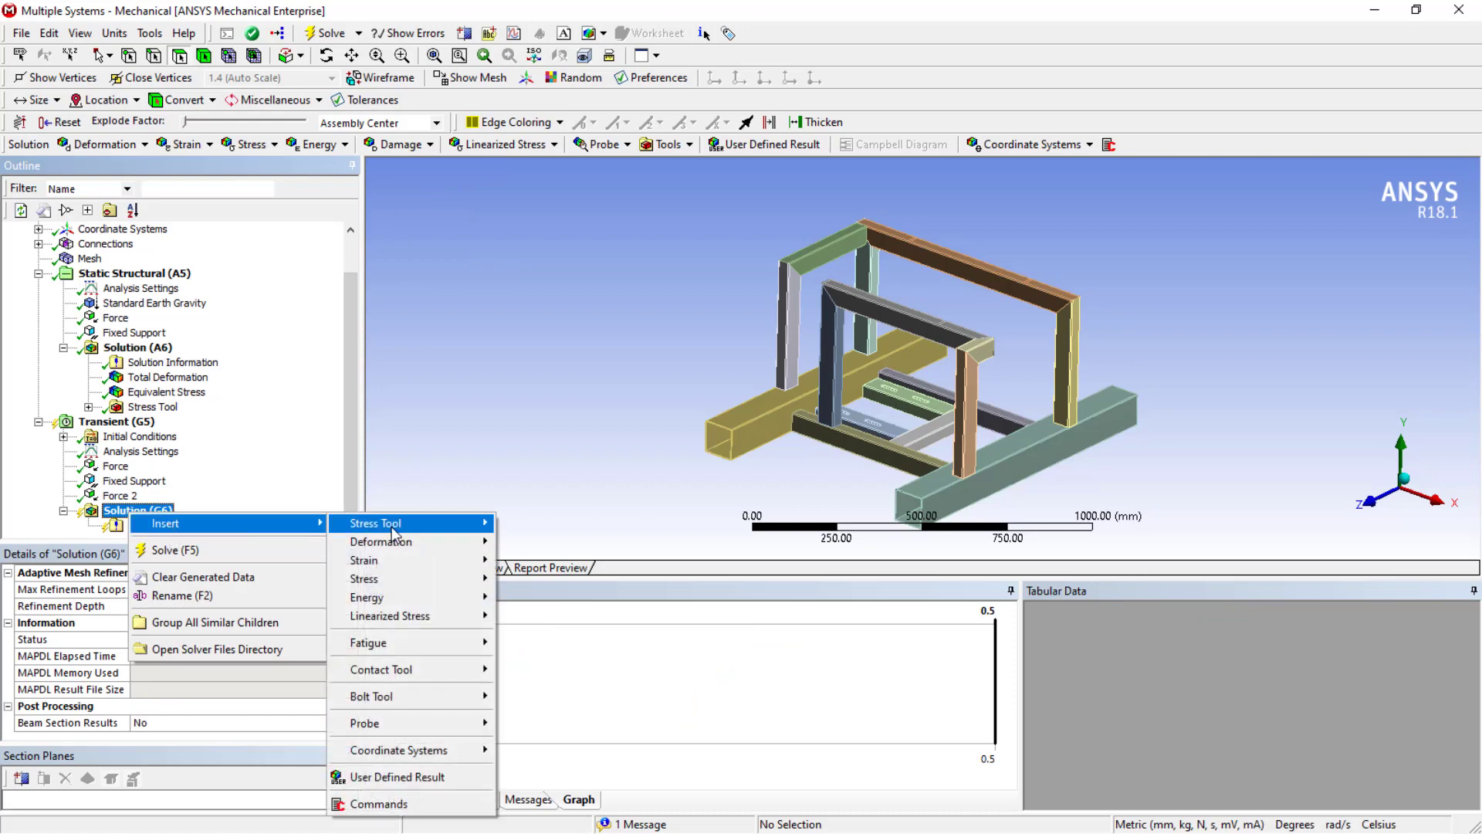
pyautogui.moveTo(414, 583)
pyautogui.click(570, 579)
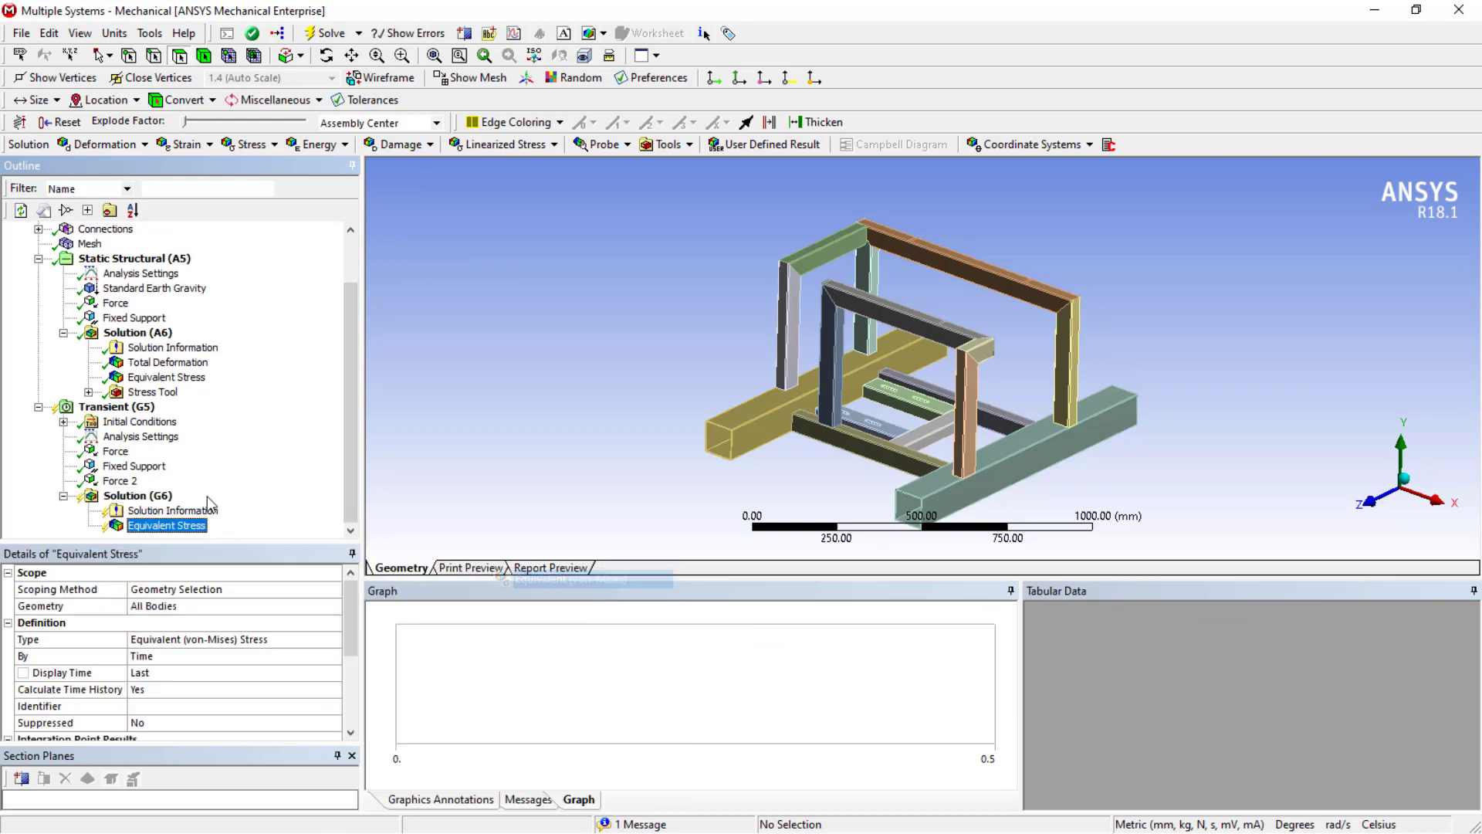
# Step: Insert a Total Deformation result into the transient solution, then close Mechanical
pyautogui.click(124, 496)
pyautogui.rightClick(124, 495)
pyautogui.moveTo(162, 503)
pyautogui.moveTo(406, 526)
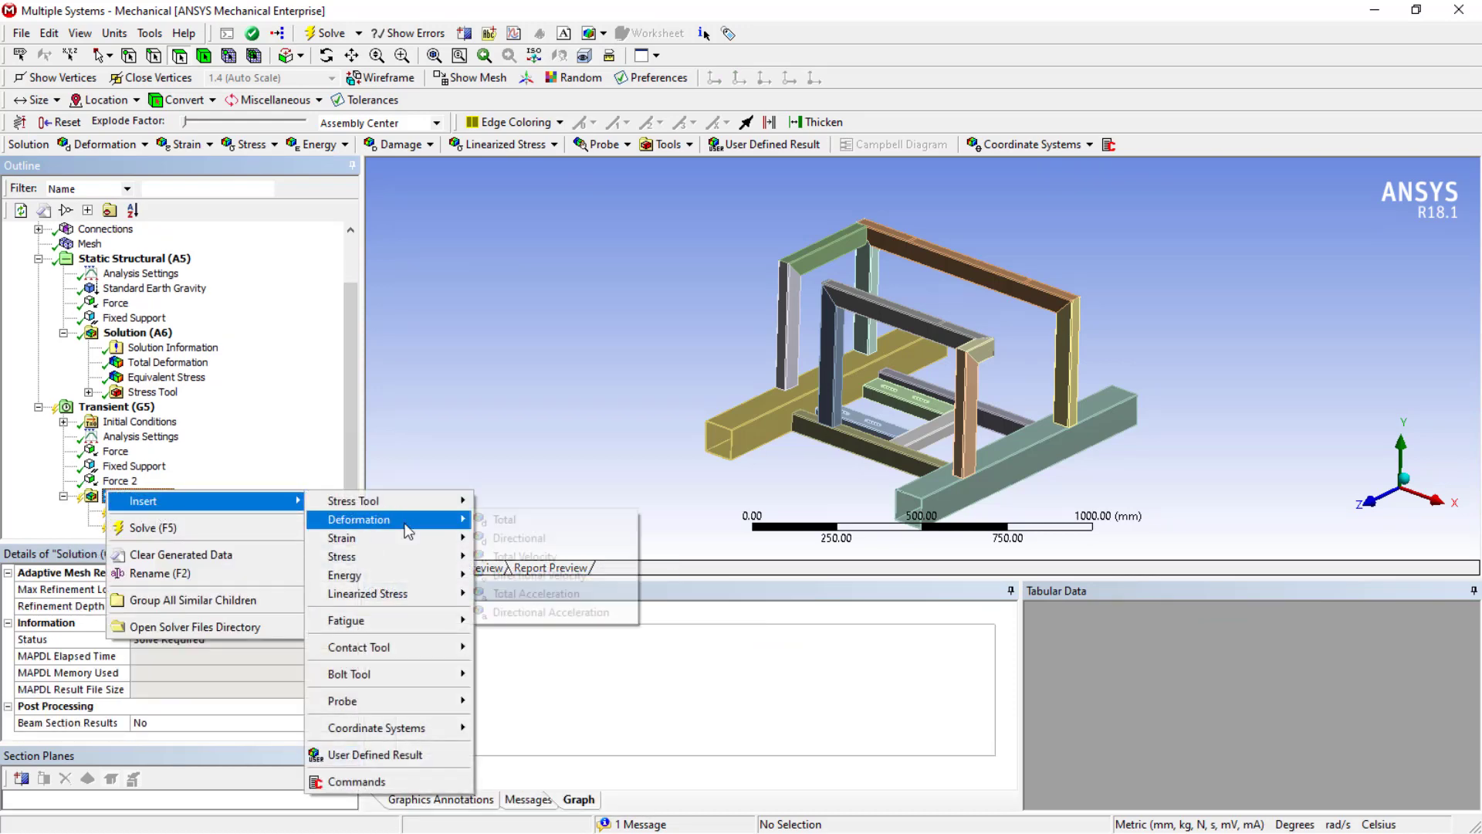
pyautogui.click(525, 522)
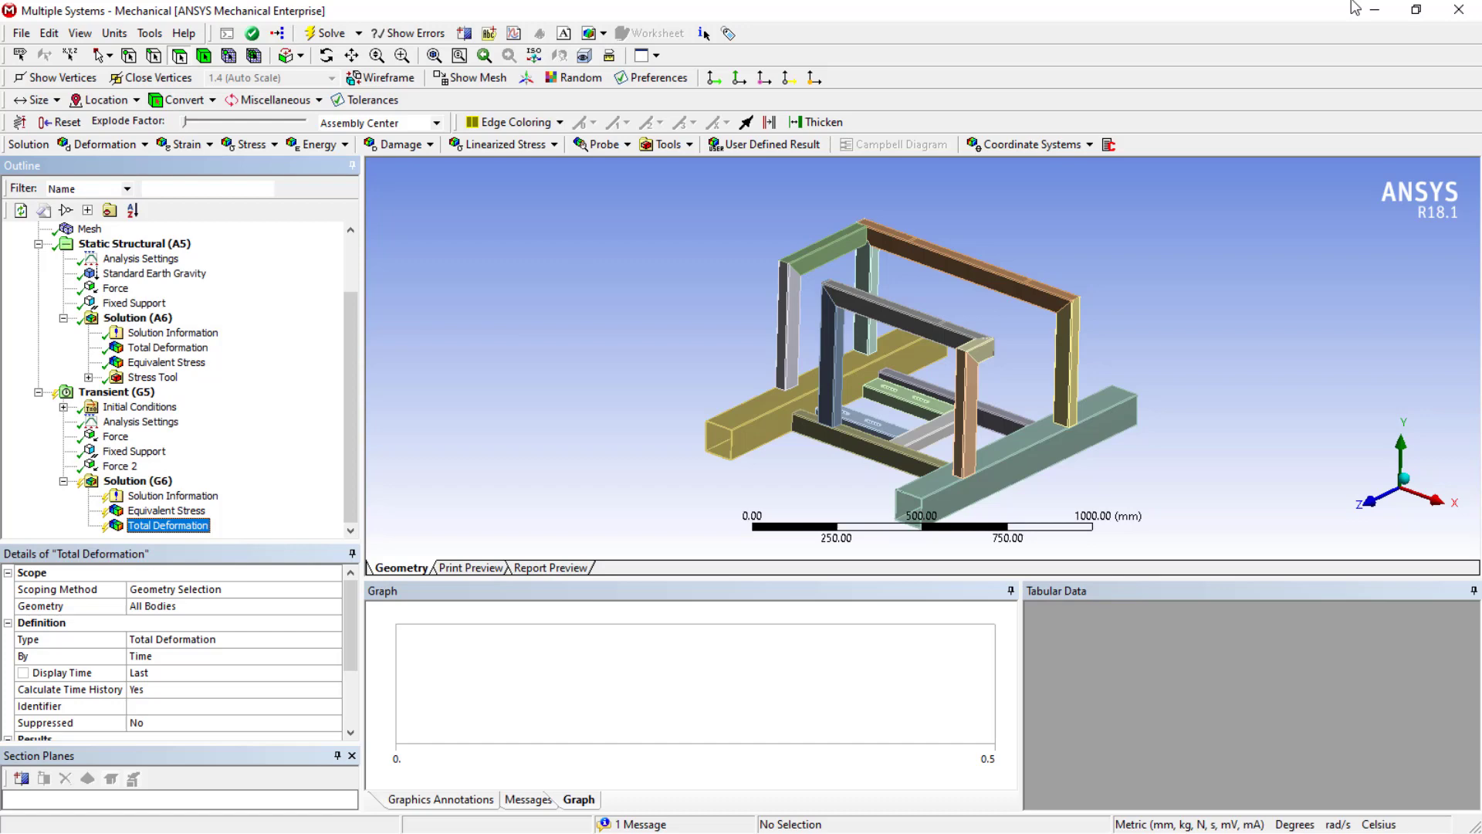
pyautogui.click(1458, 10)
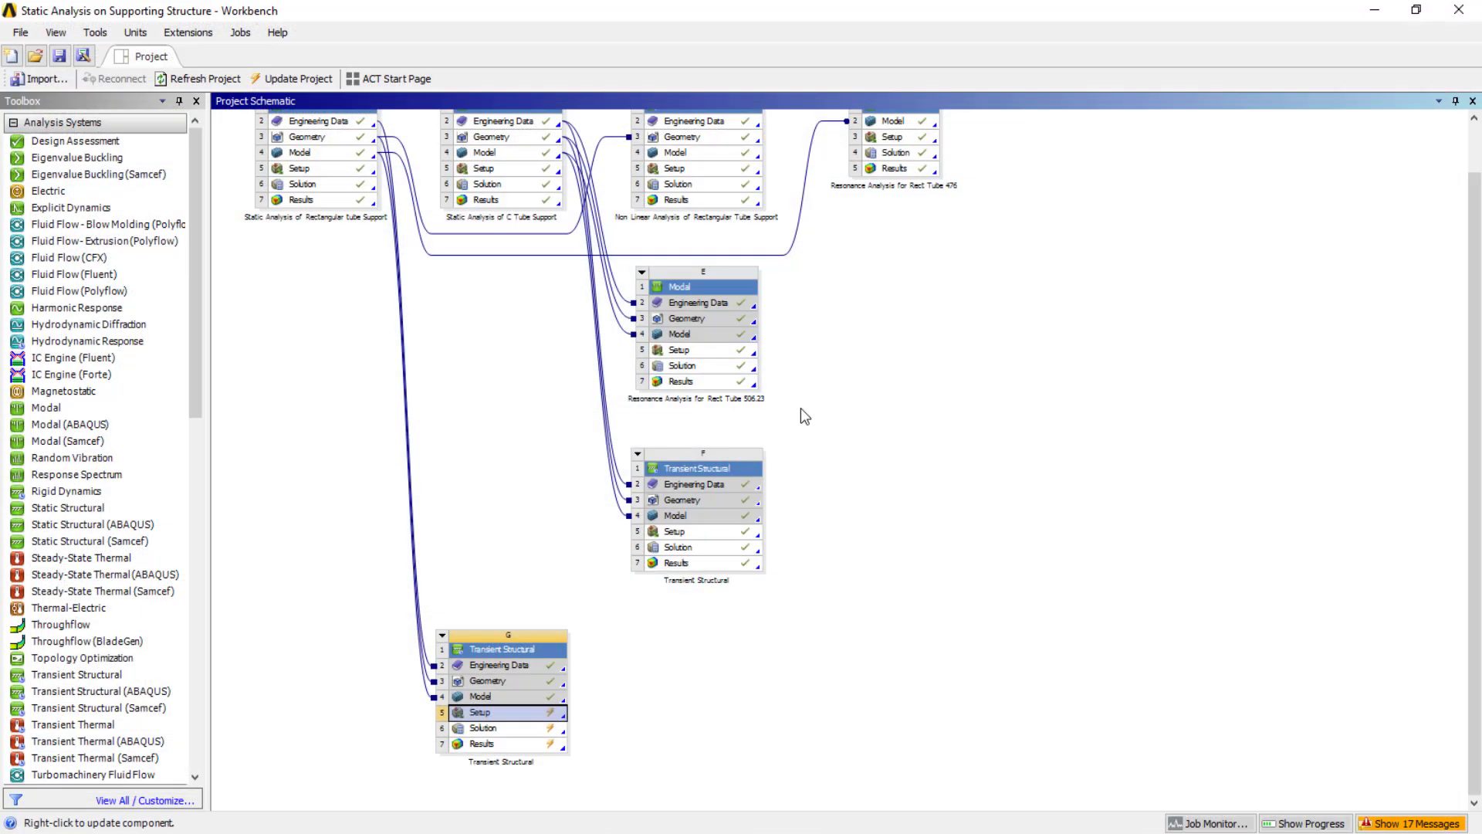
# Step: Delete Transient Structural system G from the schematic and confirm the removal
pyautogui.keyDown('ctrl'); pyautogui.scroll(1, 544, 649); pyautogui.keyUp('ctrl')
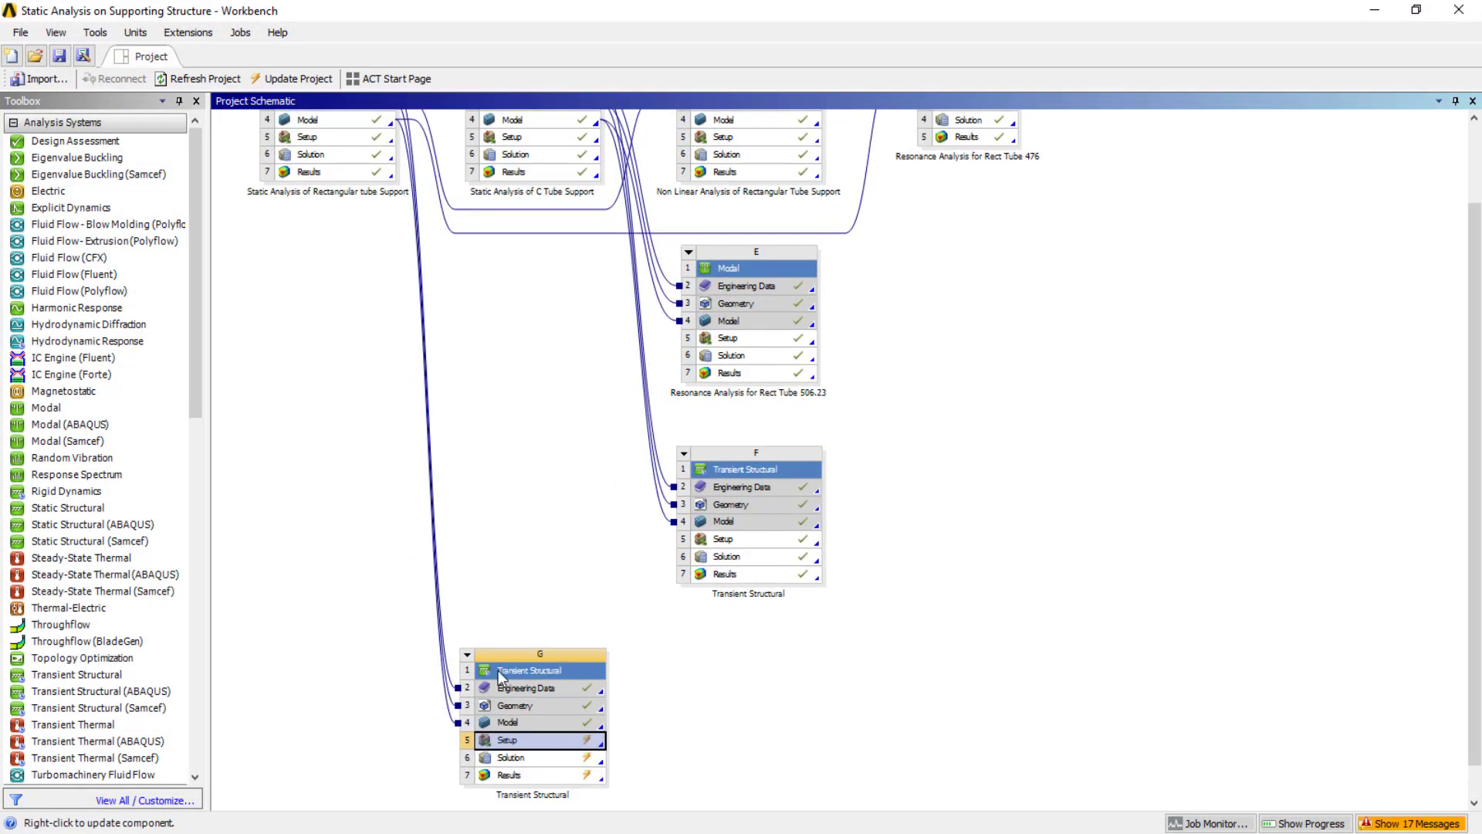
pyautogui.rightClick(500, 677)
pyautogui.click(678, 675)
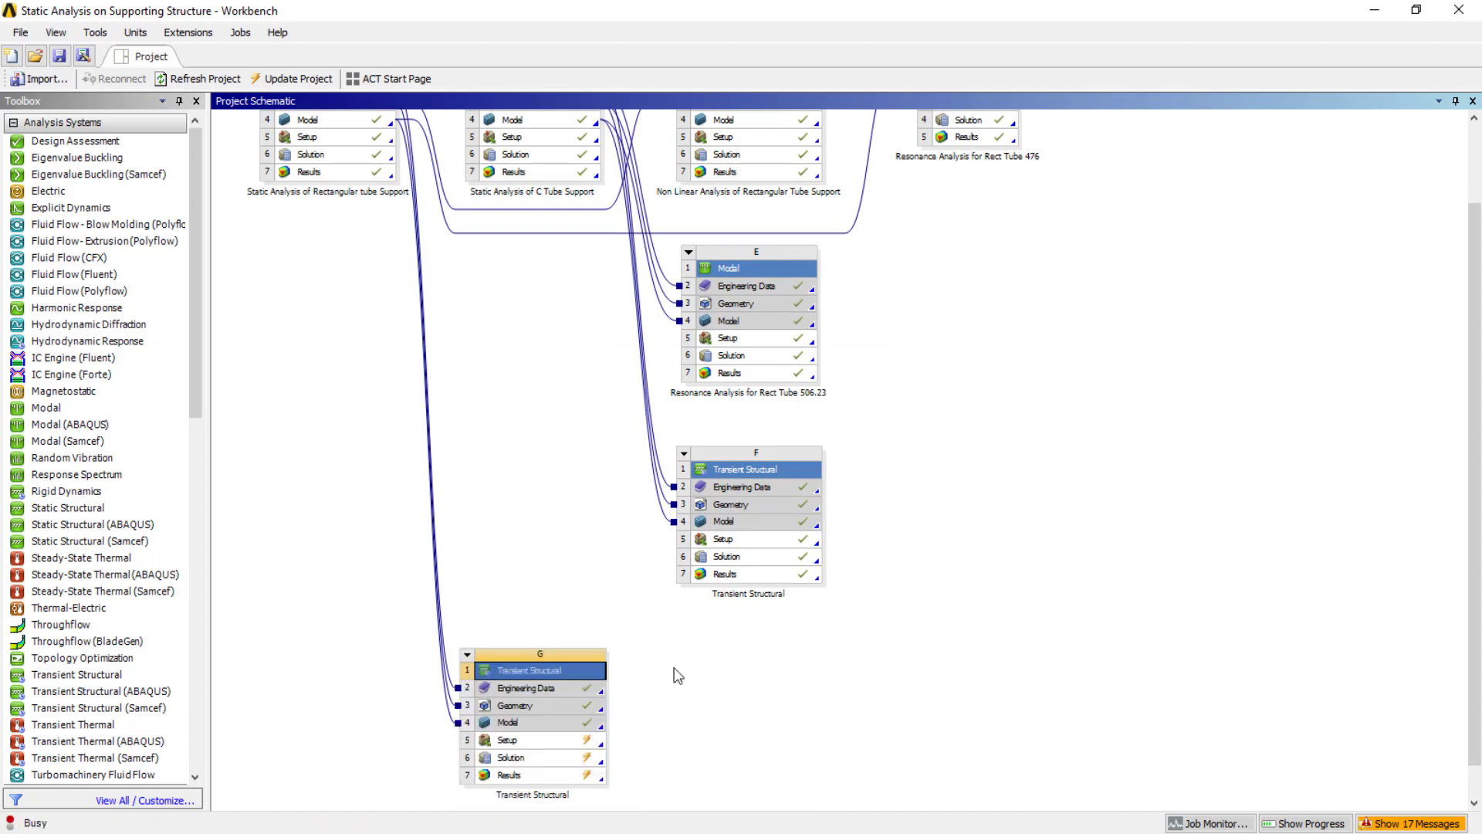
pyautogui.click(764, 461)
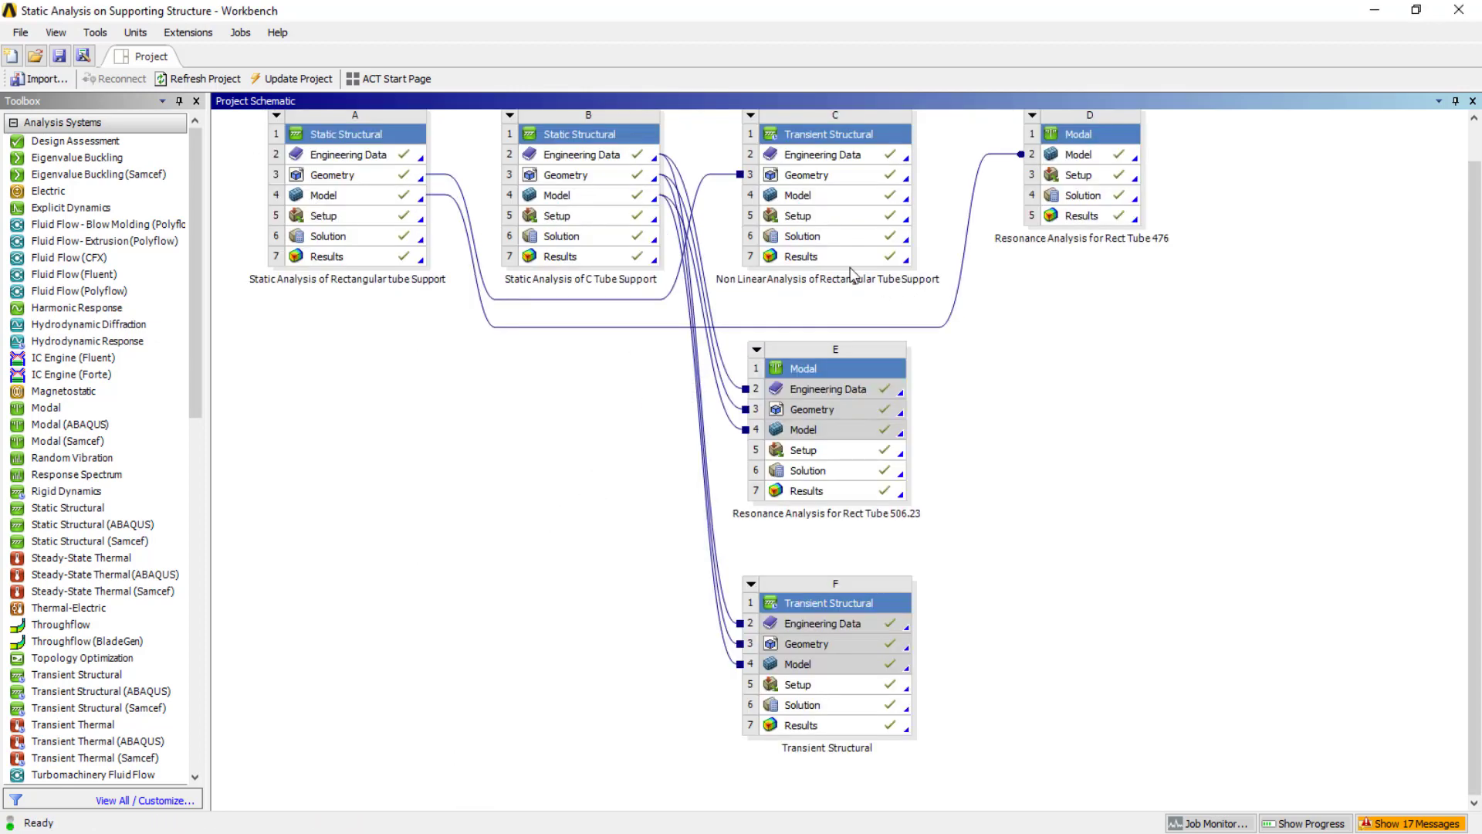
# Step: Open system C in Mechanical and review its Force, Variable Load, Fixed Support and 21.537 MPa peak stress
pyautogui.doubleClick(796, 221)
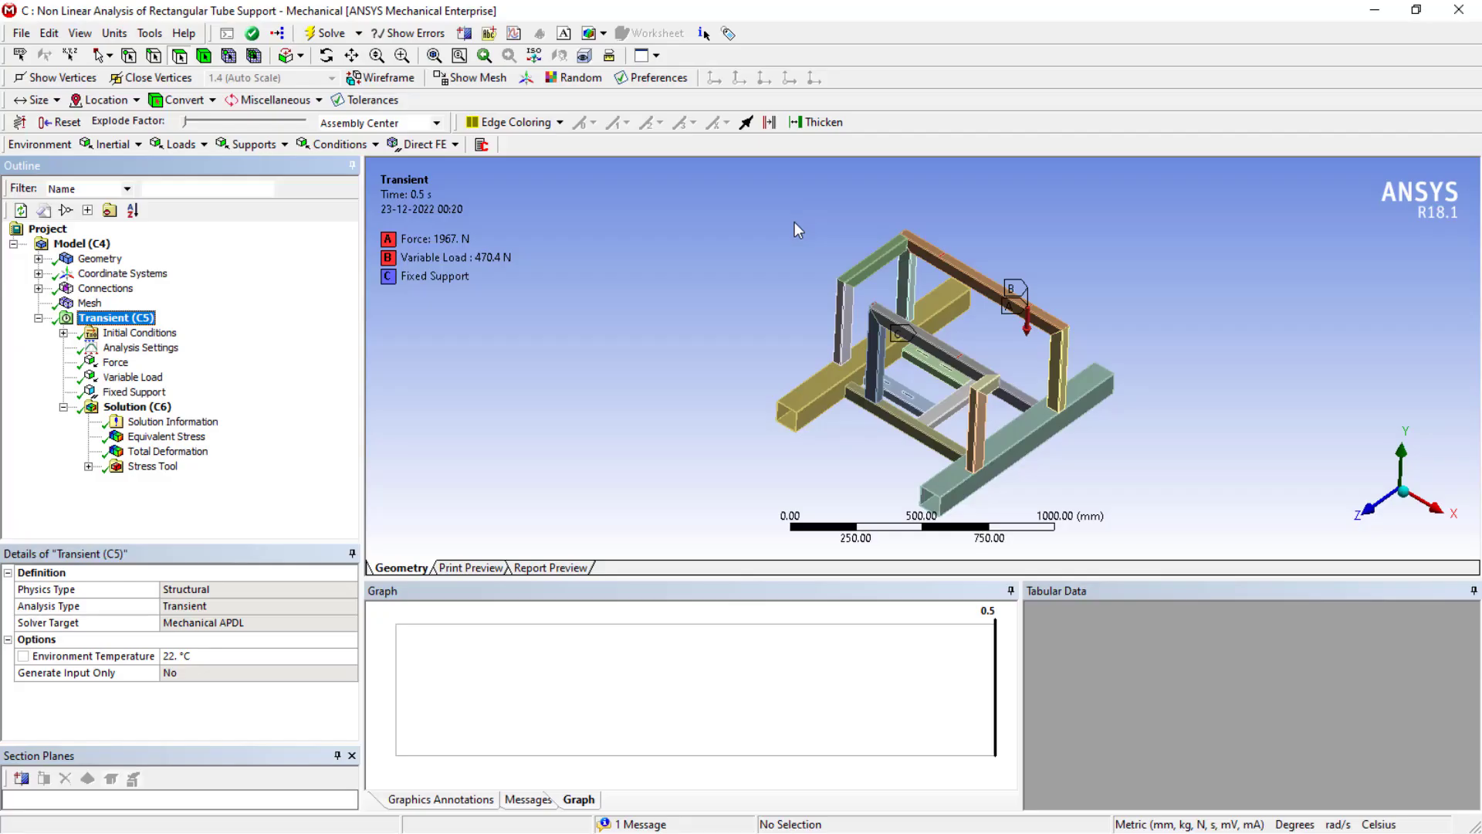
pyautogui.click(166, 436)
pyautogui.click(122, 363)
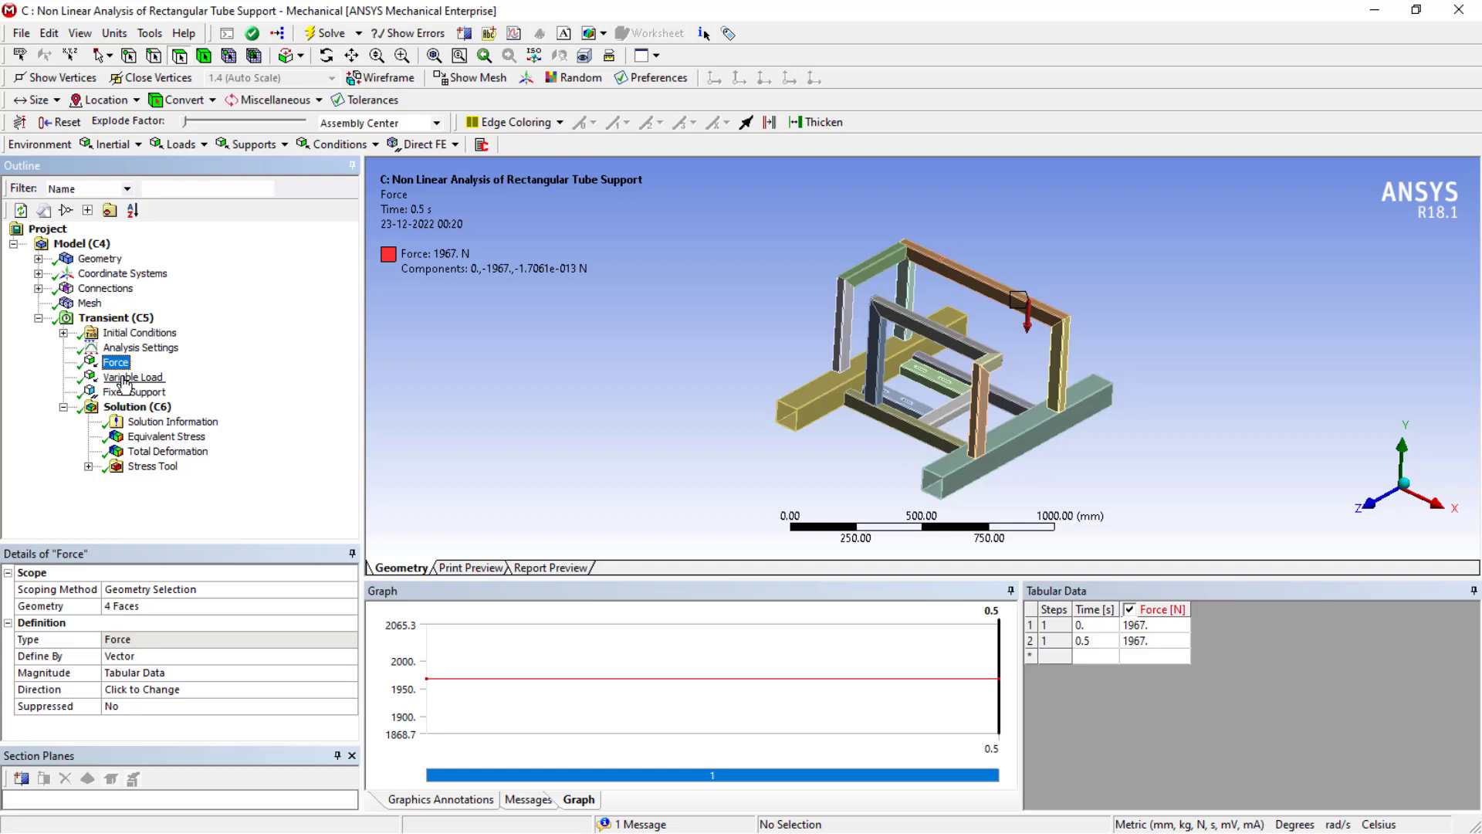
pyautogui.click(125, 386)
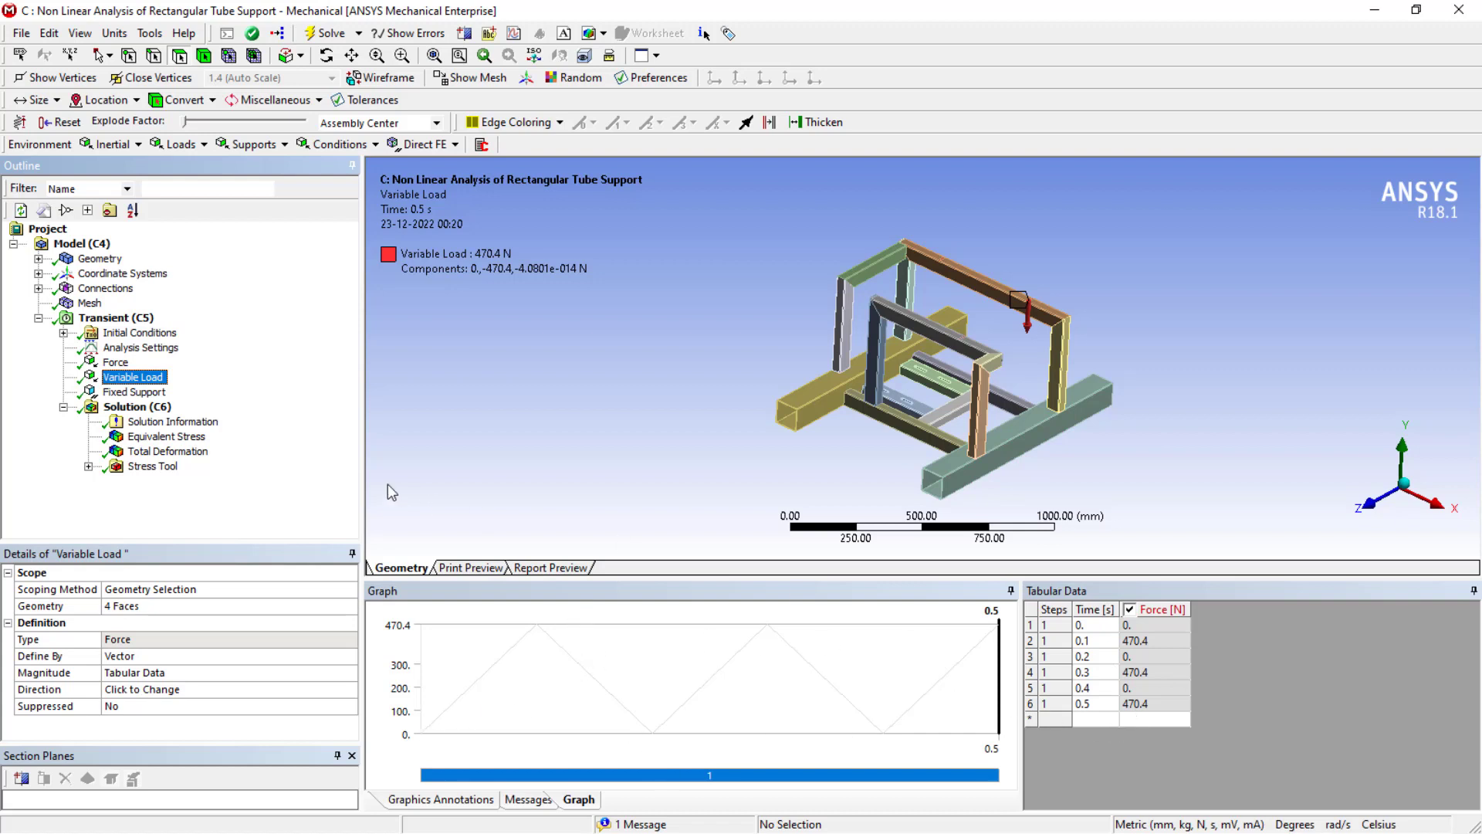
pyautogui.click(118, 397)
pyautogui.moveTo(790, 387); pyautogui.dragTo(973, 309, button='middle')
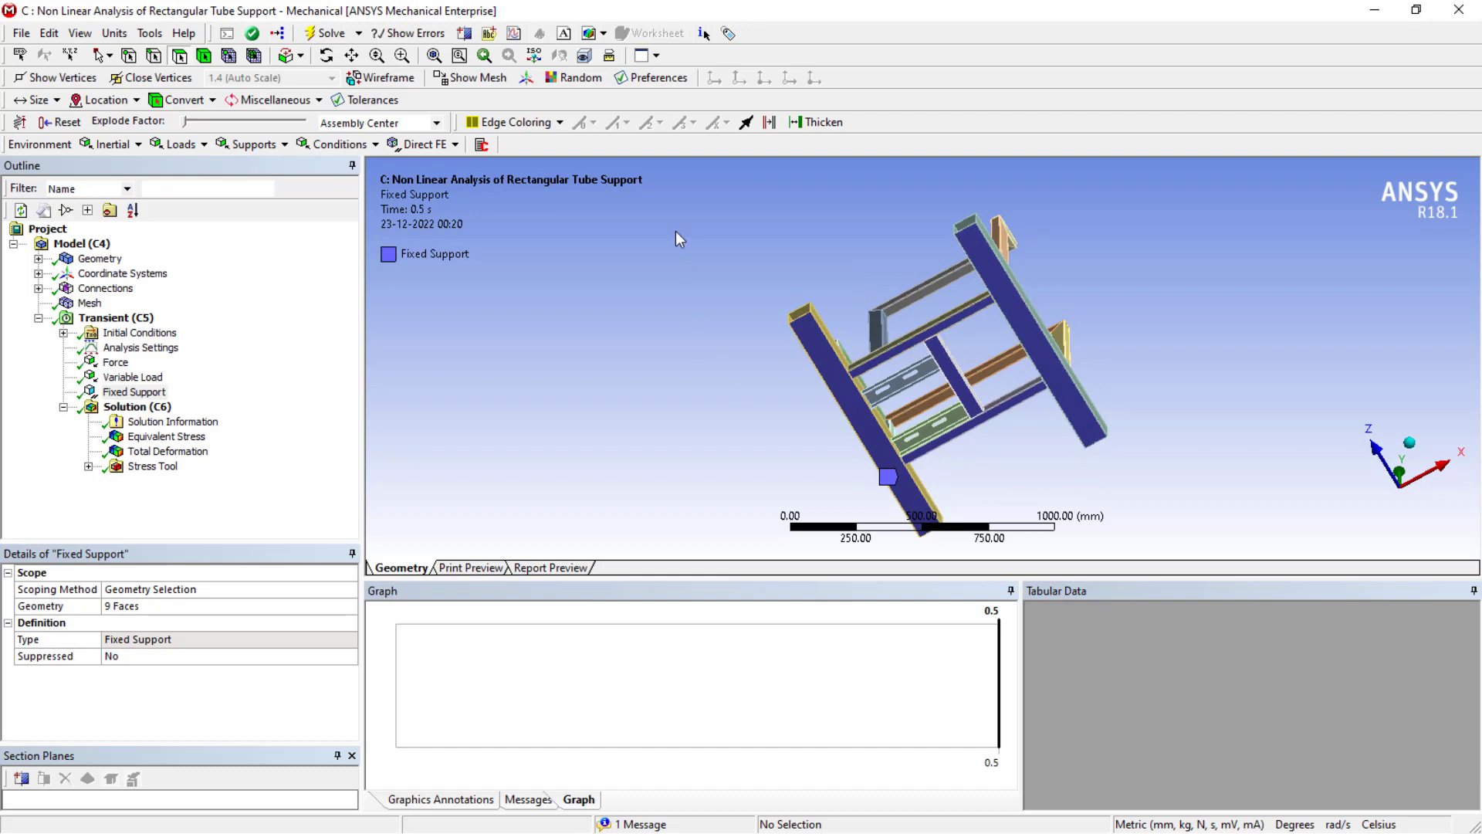
pyautogui.press('0')
pyautogui.click(169, 437)
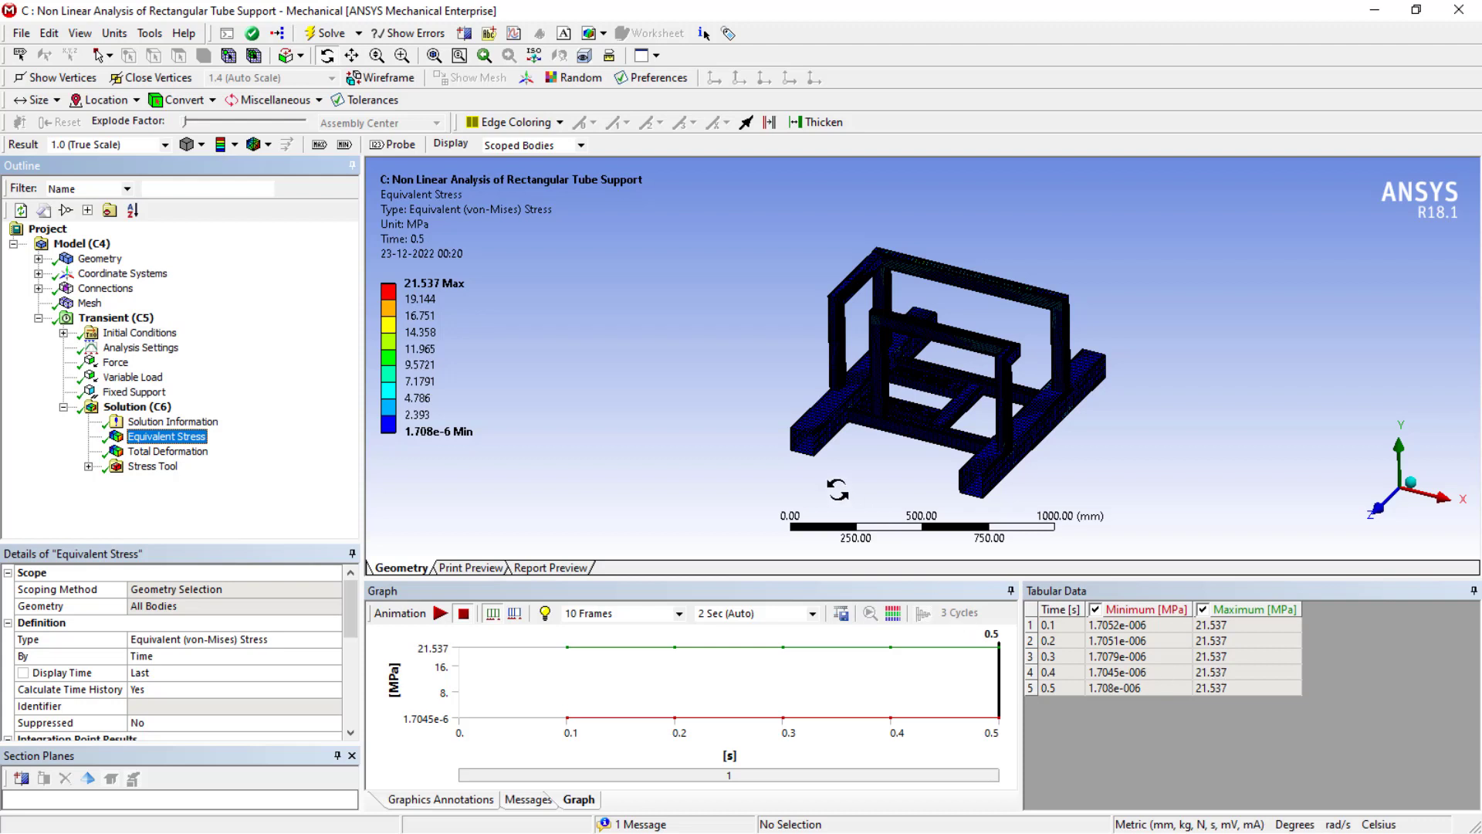
# Step: Inspect the rectangular tube's Total Deformation result, then close Mechanical
pyautogui.moveTo(854, 490); pyautogui.dragTo(857, 417)
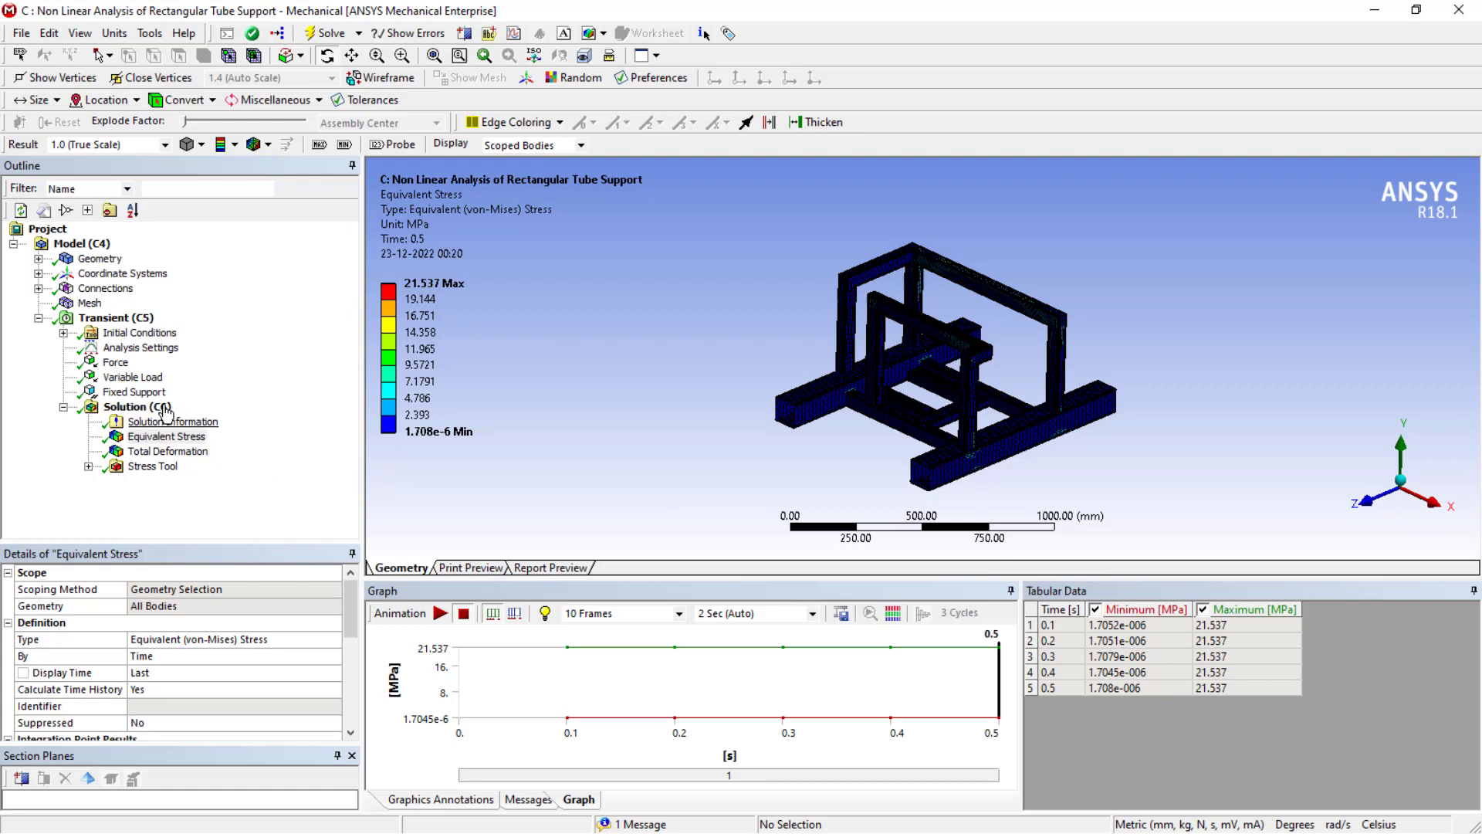
pyautogui.click(163, 451)
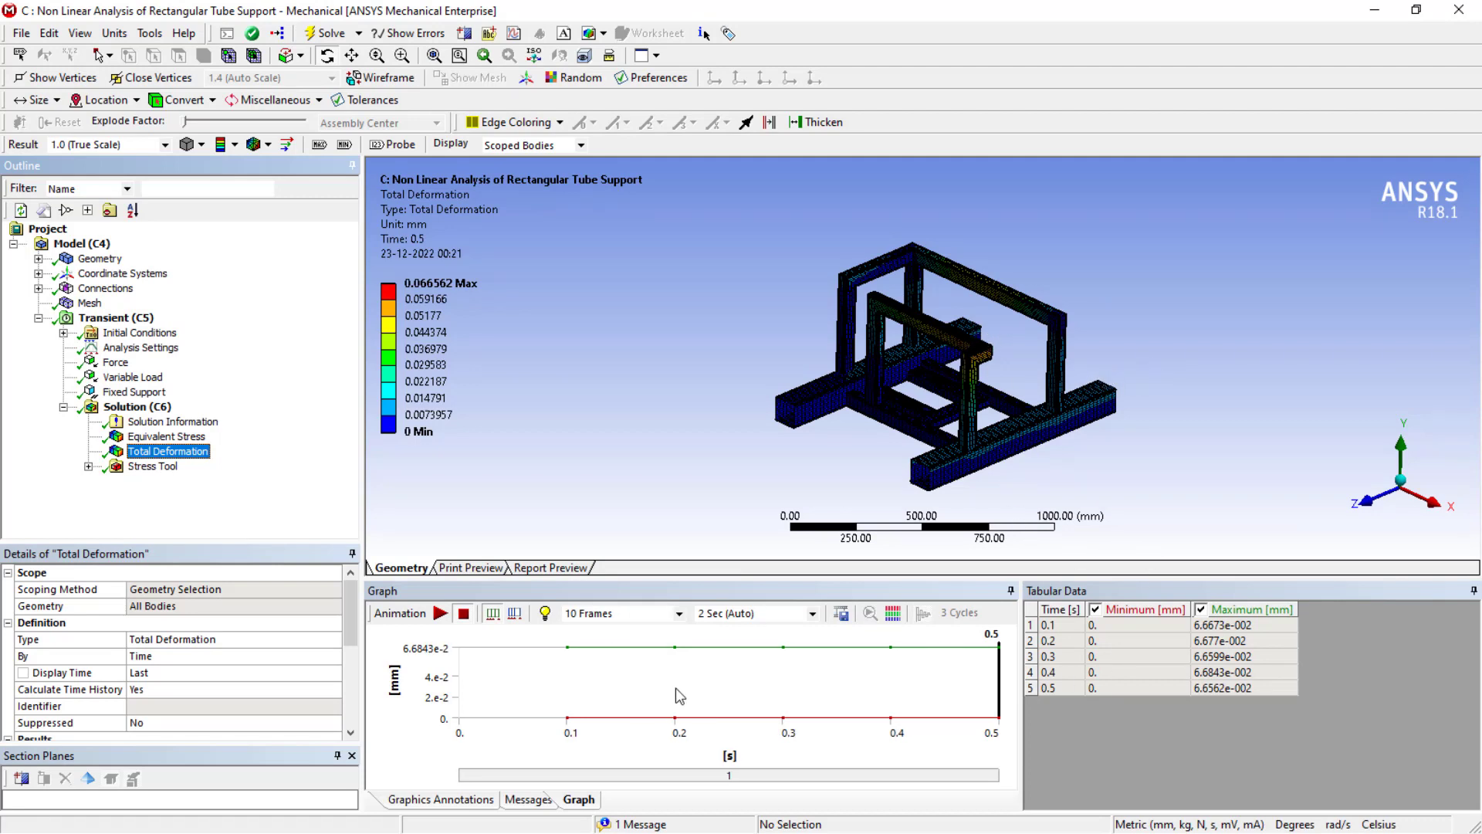
pyautogui.click(1459, 10)
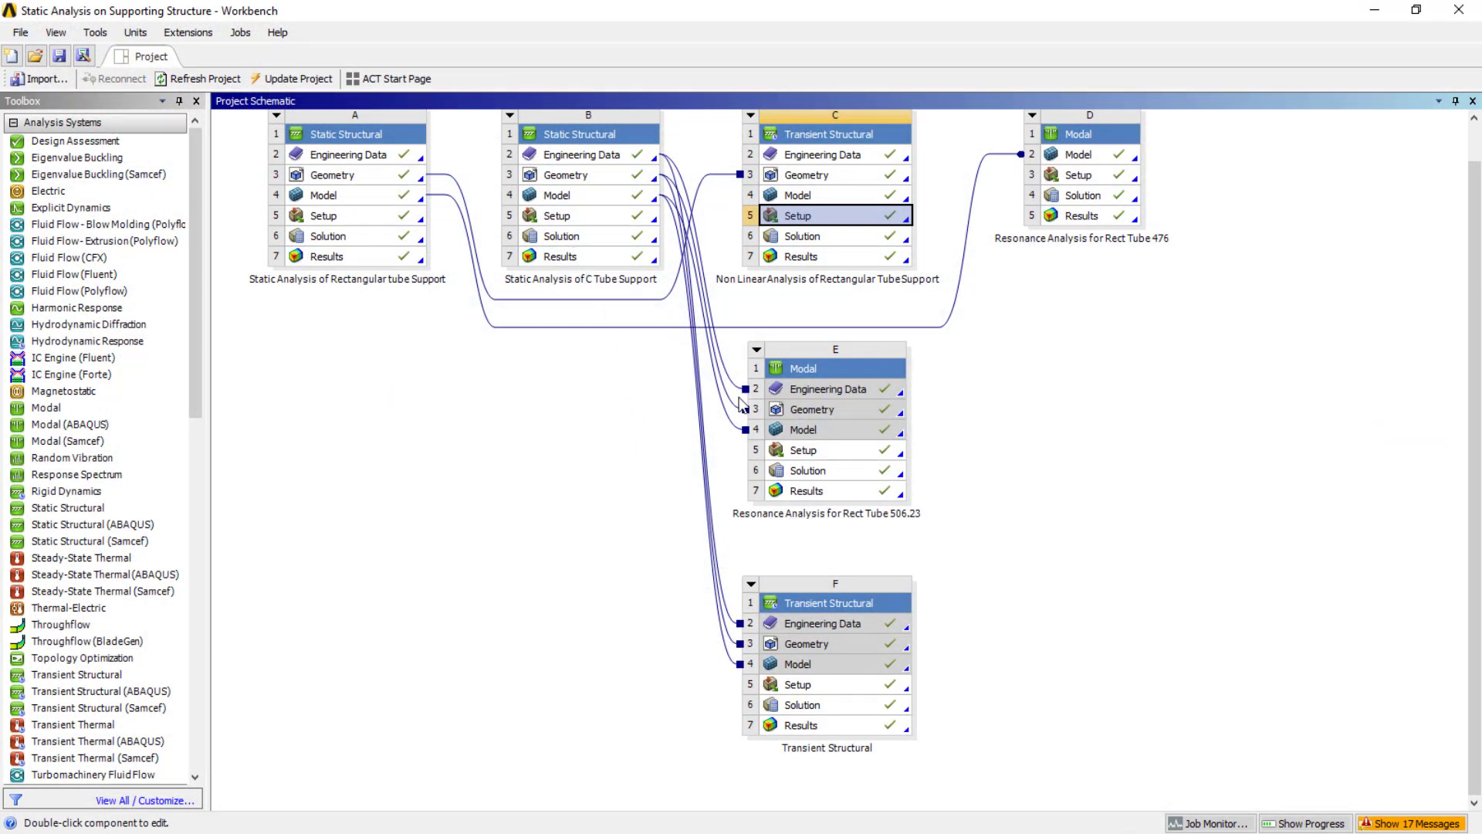
# Step: Open transient system F's Setup cell in Mechanical
pyautogui.doubleClick(801, 685)
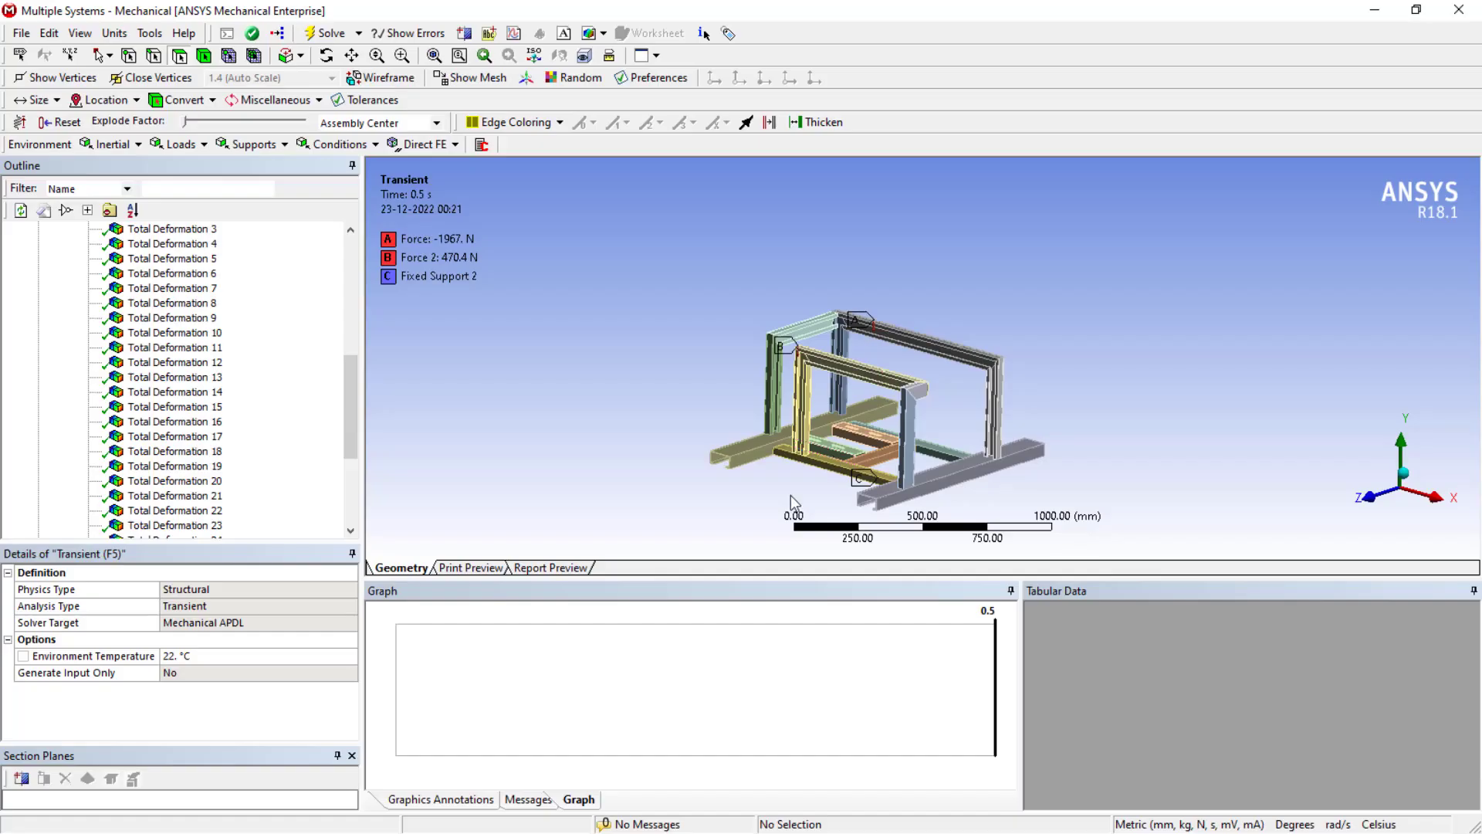
# Step: Check system F's constant Force and cyclic Force 2 loads, then display Total Deformation (max 0.38484 mm at 0.5 s)
pyautogui.moveTo(791, 495); pyautogui.dragTo(795, 498, button='middle')
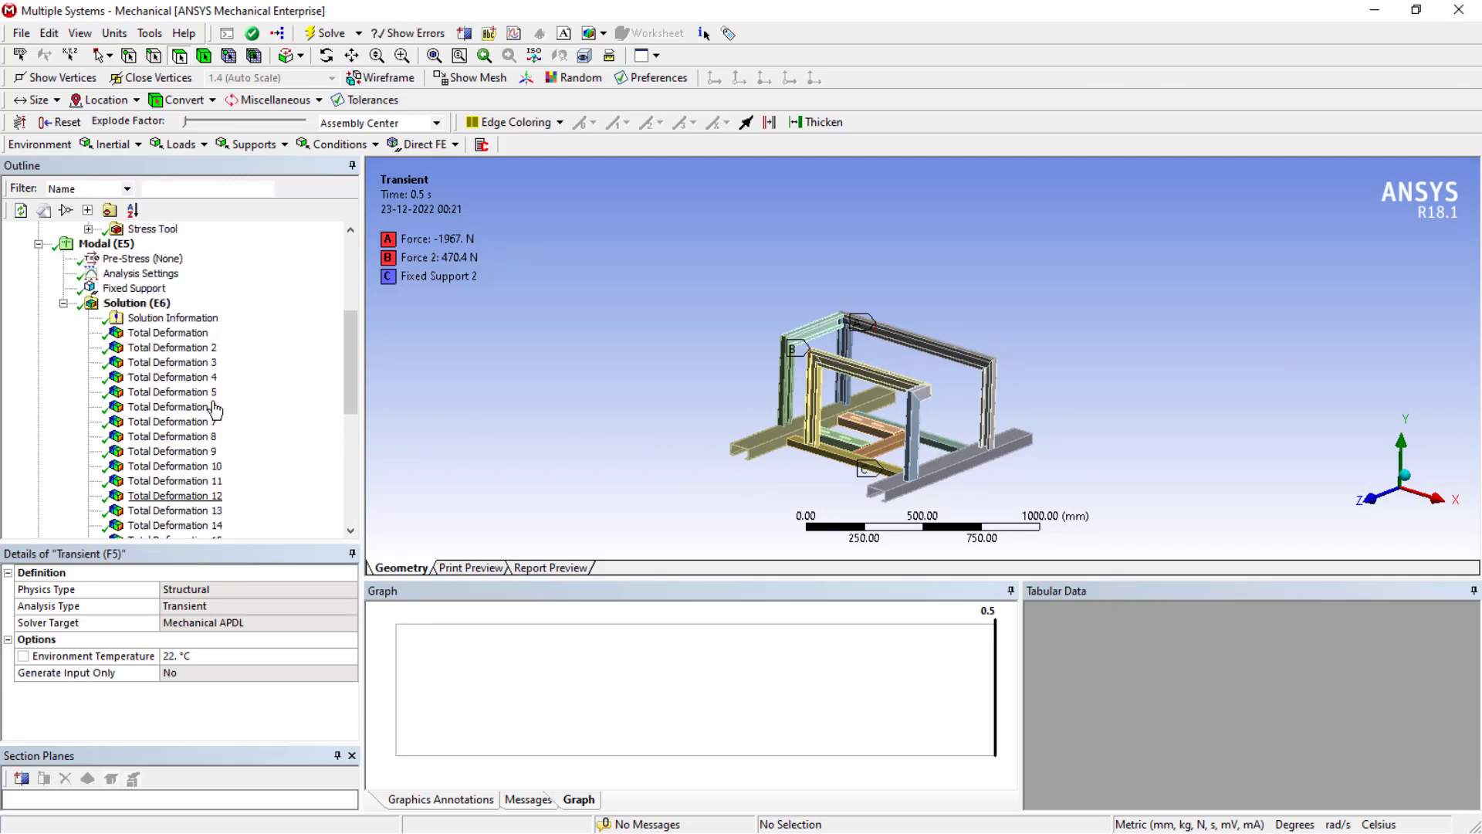
pyautogui.scroll(3, 210, 407)
pyautogui.scroll(-7, 210, 408)
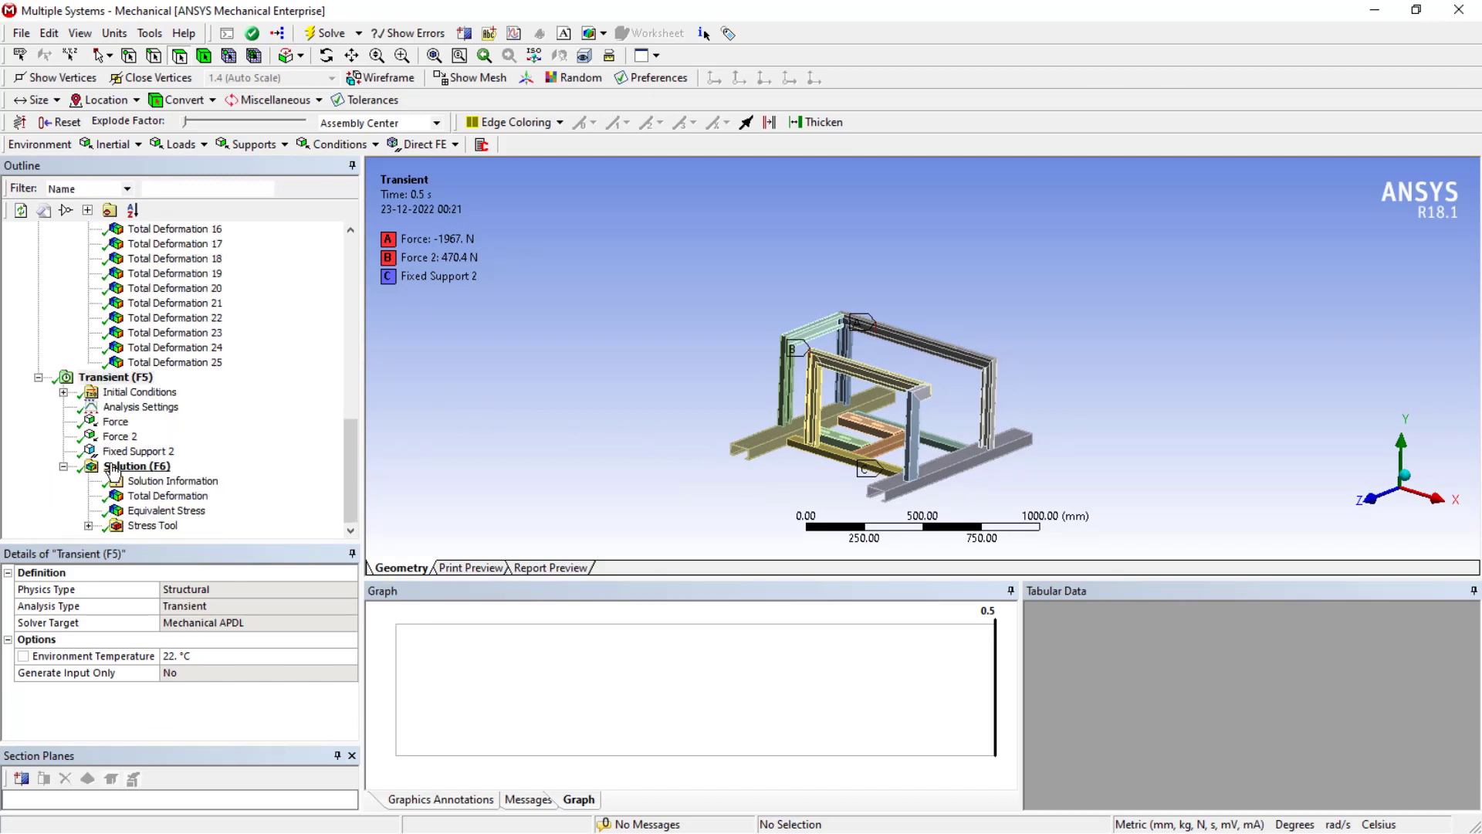
pyautogui.click(115, 423)
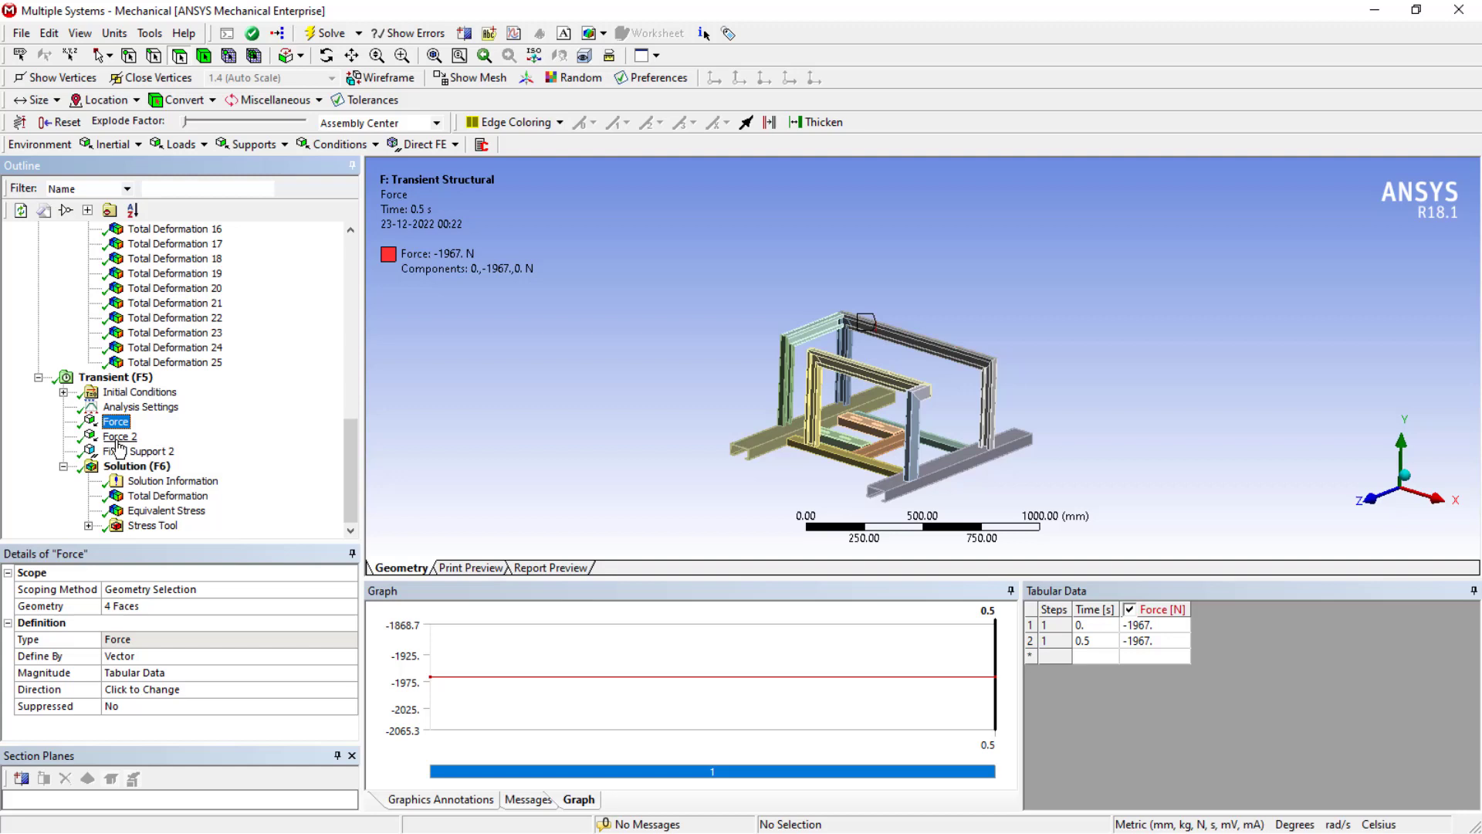
pyautogui.click(119, 437)
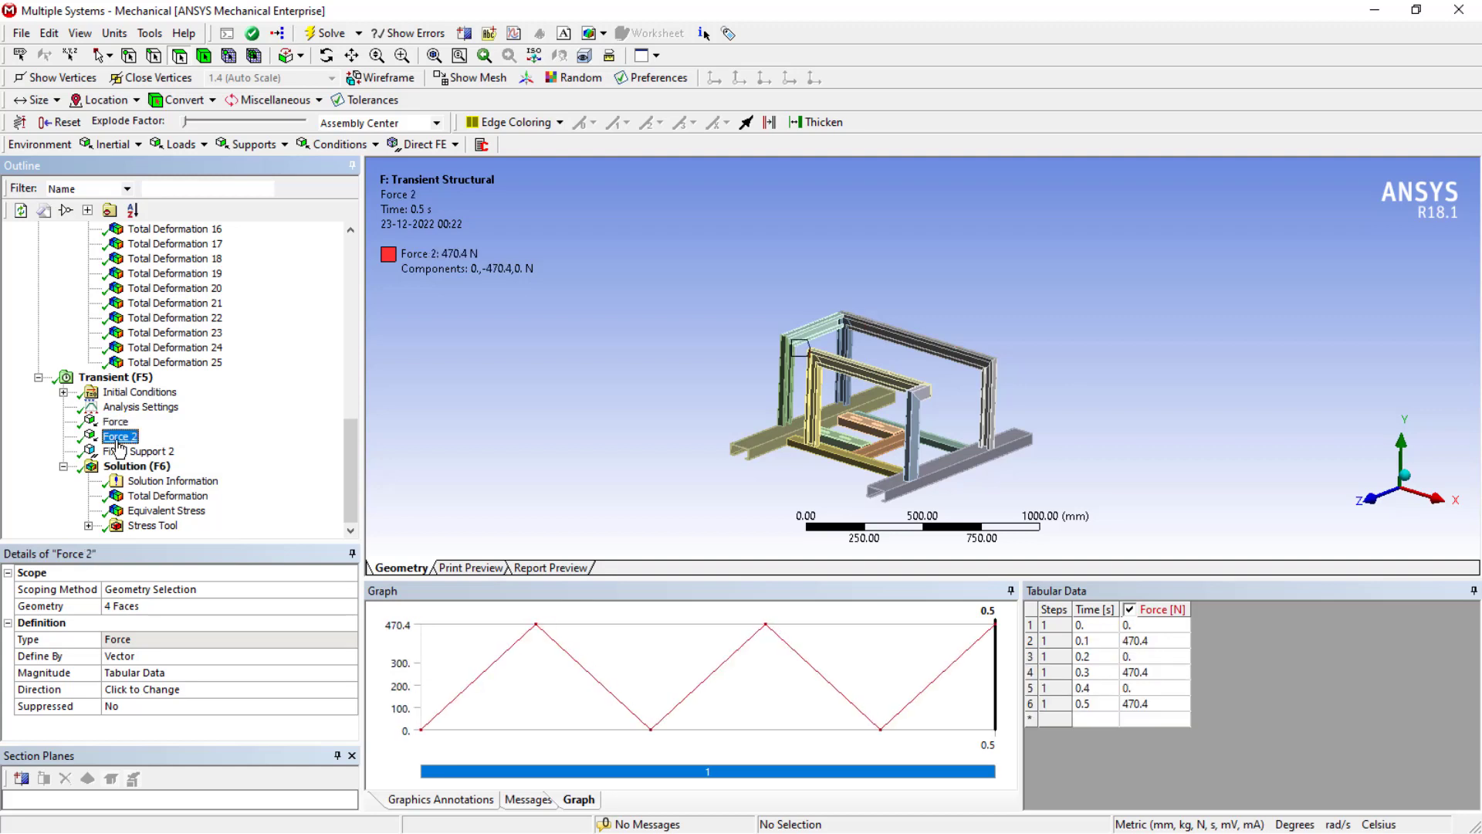
pyautogui.click(146, 498)
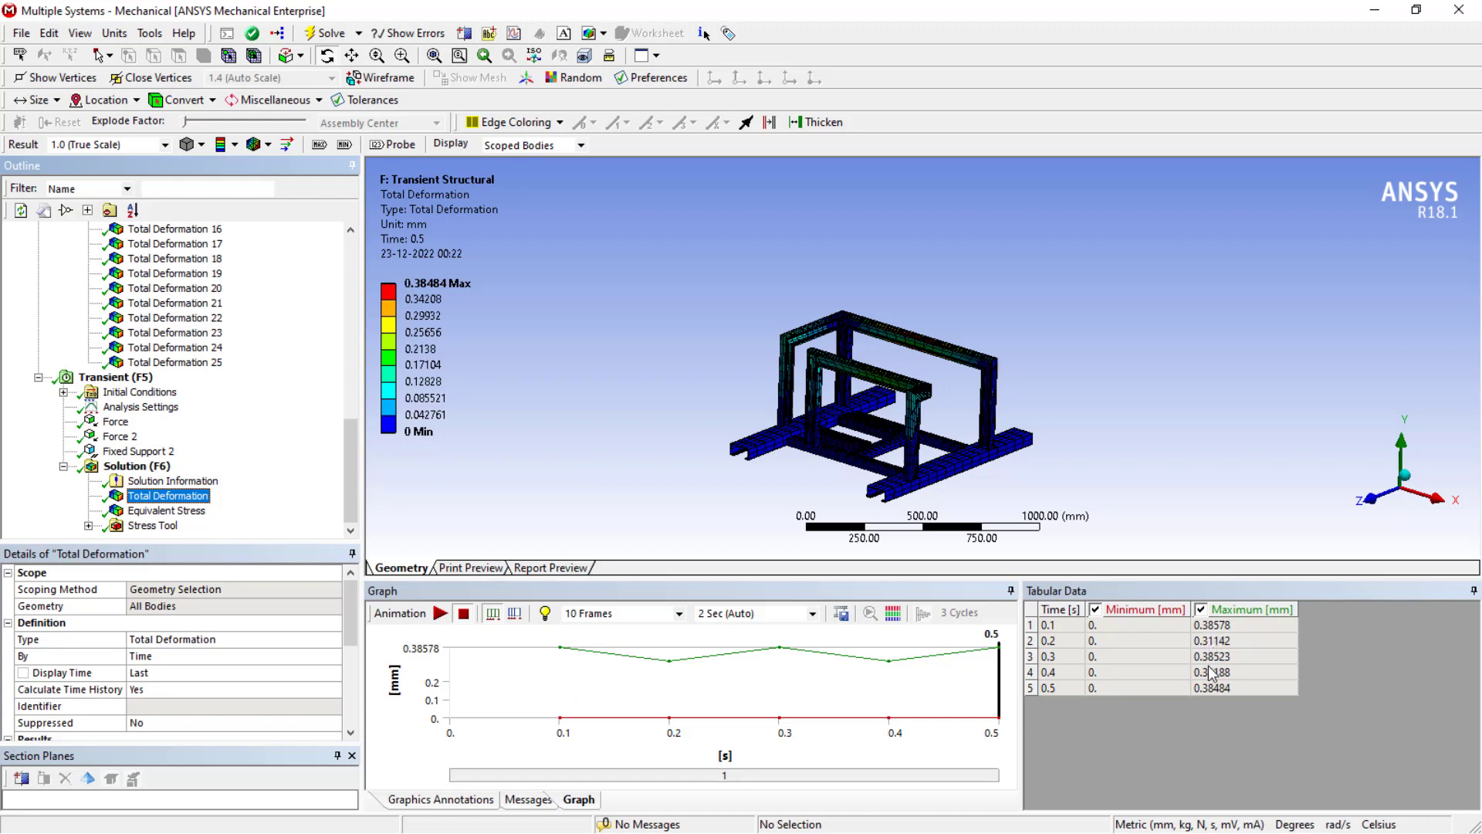
# Step: Show system F's Equivalent Stress, then the Stress Tool Safety Factor (minimum 6.1335–7.5979, maximum 15)
pyautogui.click(161, 513)
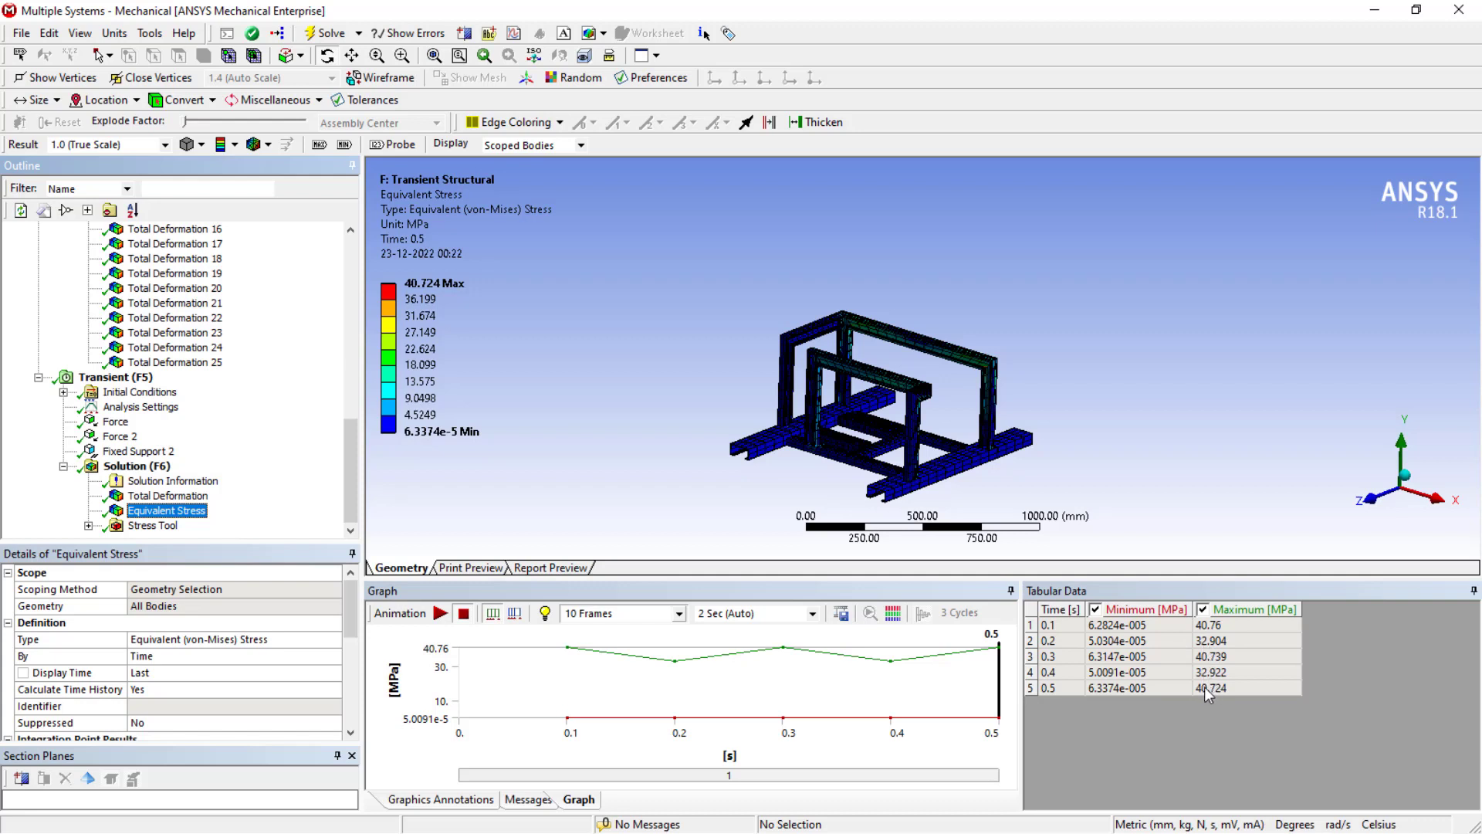
pyautogui.click(89, 526)
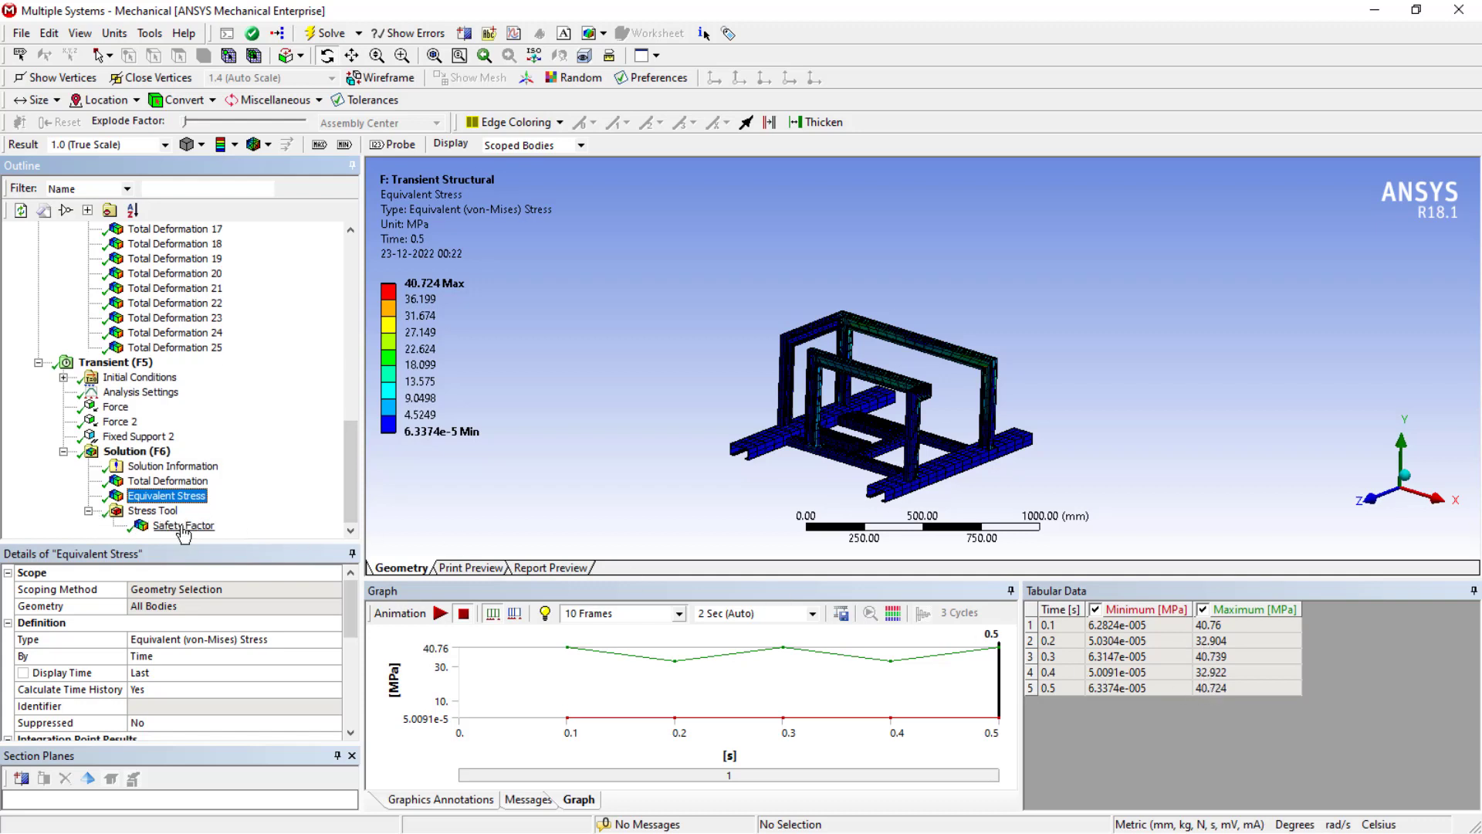
pyautogui.click(181, 527)
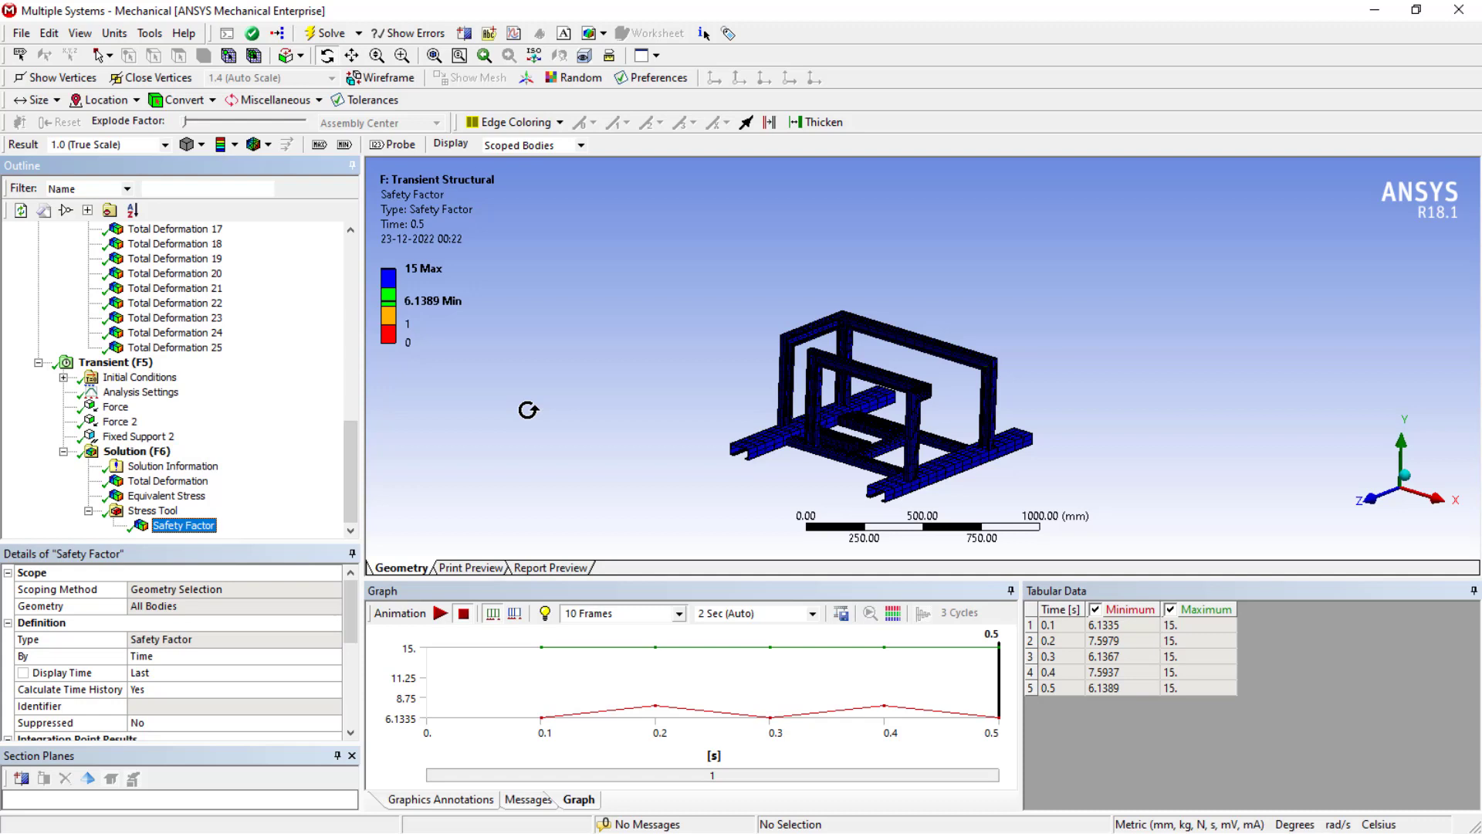
pyautogui.scroll(3, 159, 312)
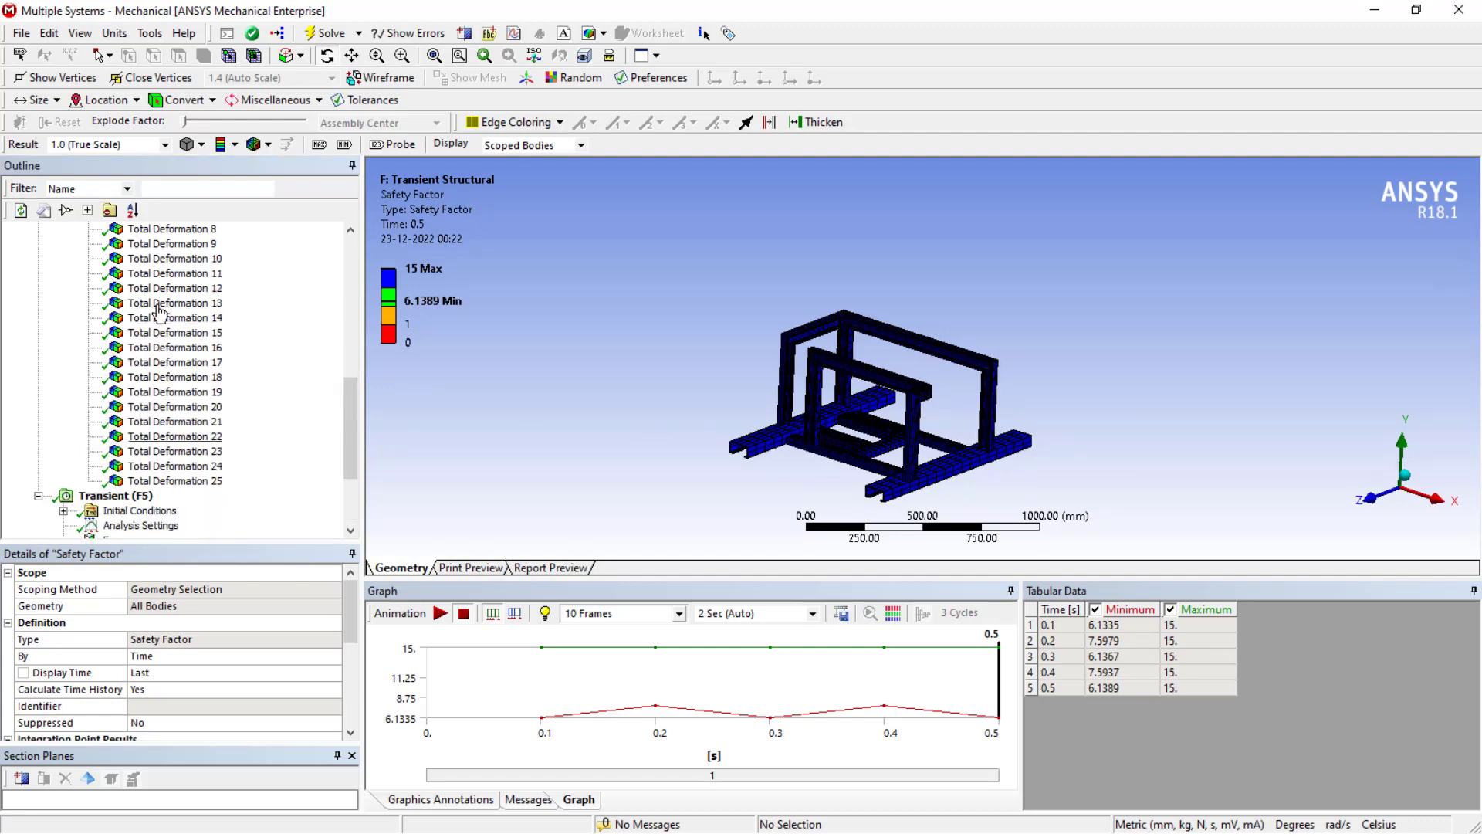
pyautogui.scroll(-3, 159, 312)
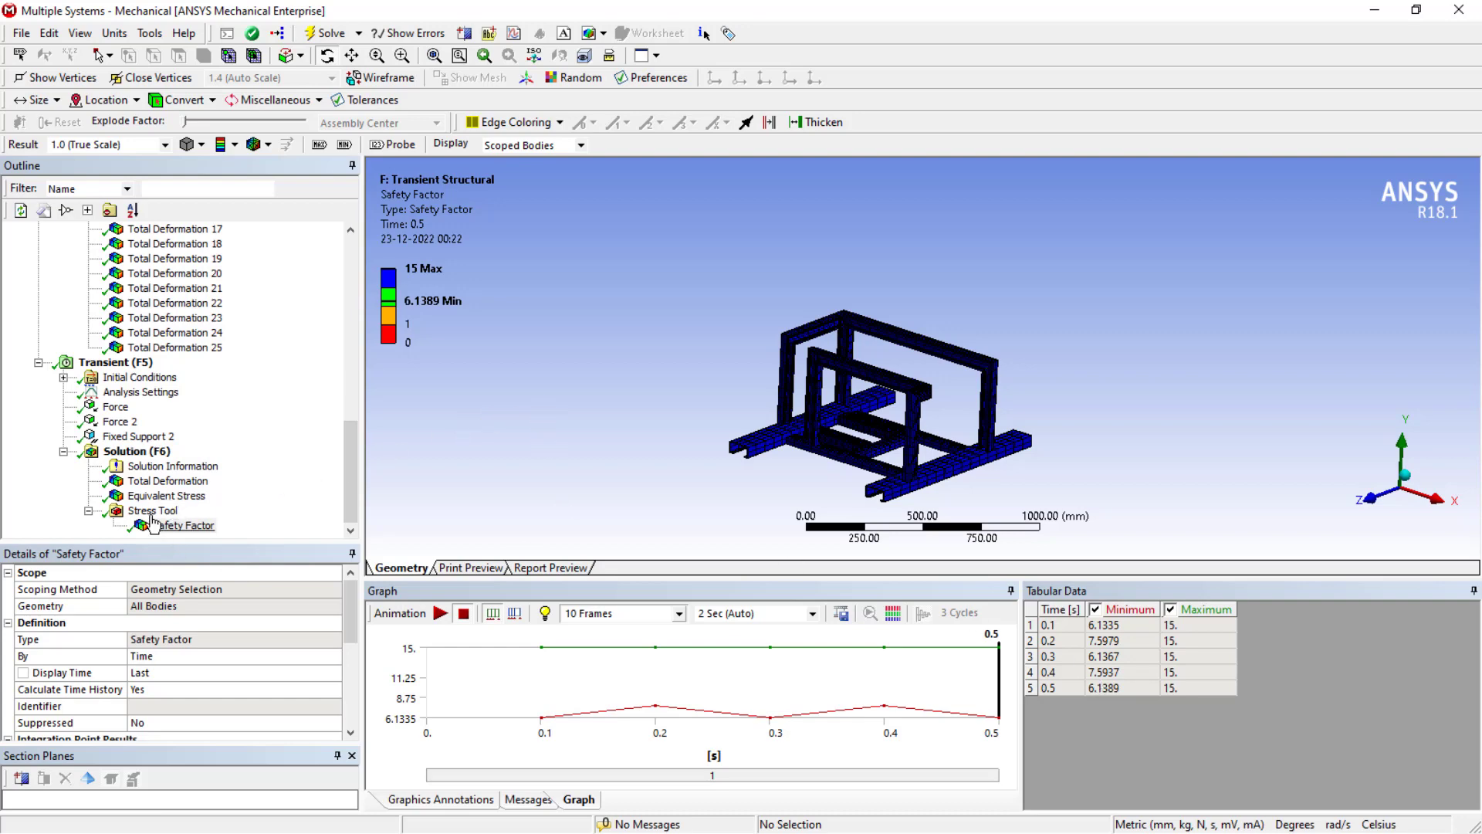
# Step: Redisplay system F's Total Deformation, orbit it to view the base, then close Mechanical
pyautogui.click(168, 481)
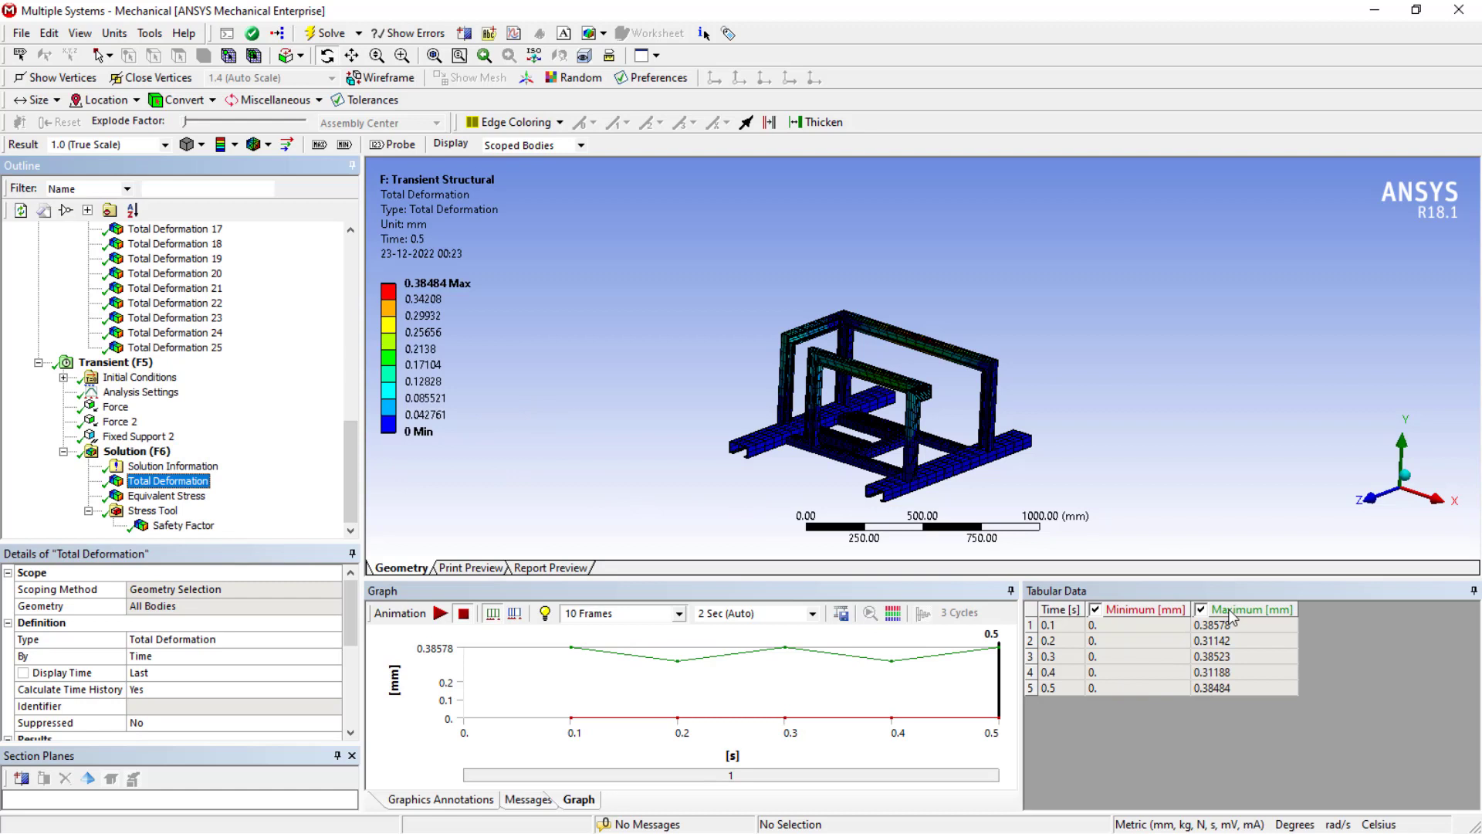
pyautogui.moveTo(832, 368); pyautogui.dragTo(814, 376)
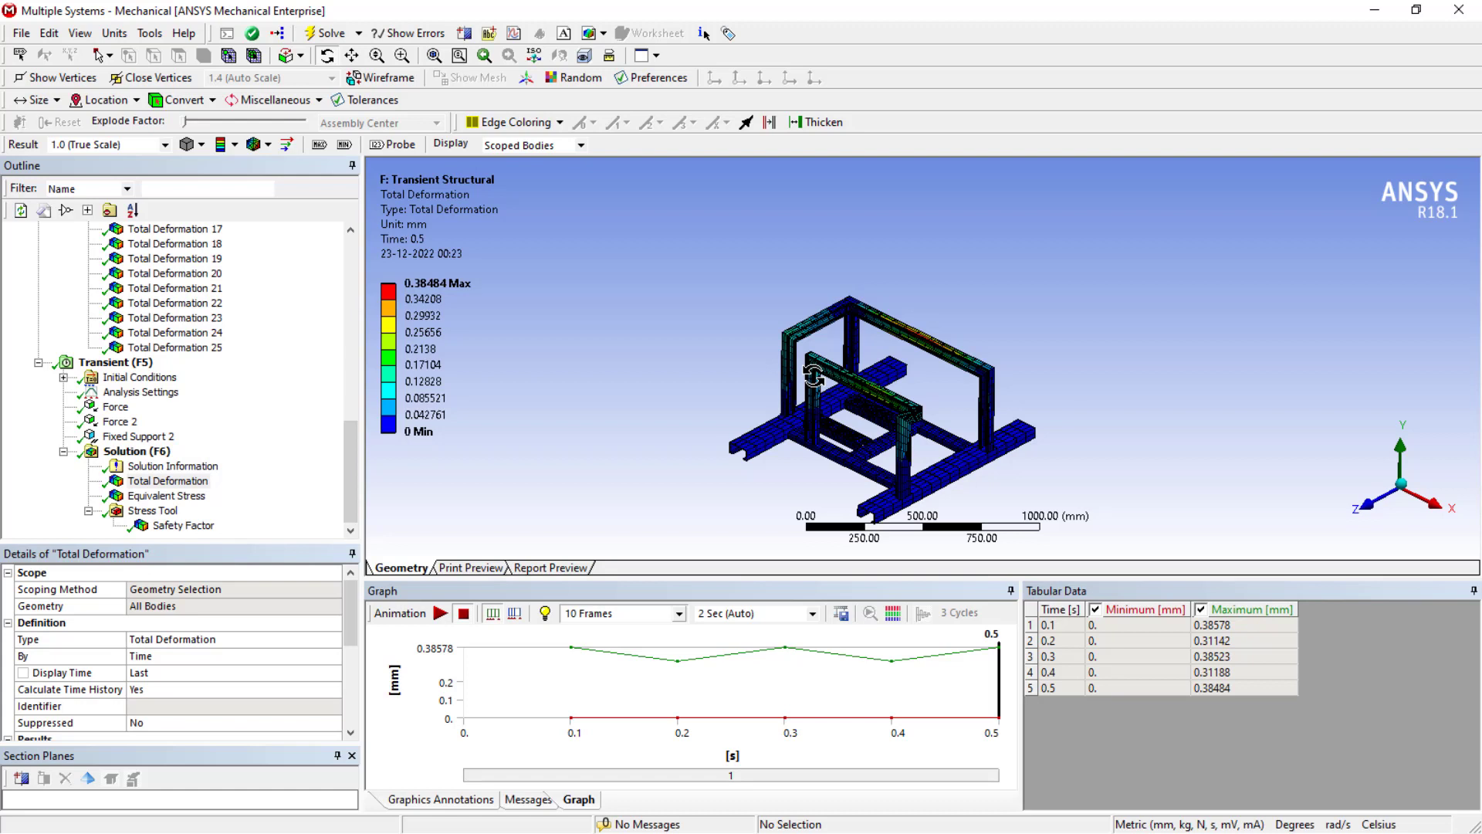
pyautogui.moveTo(815, 450); pyautogui.dragTo(827, 451)
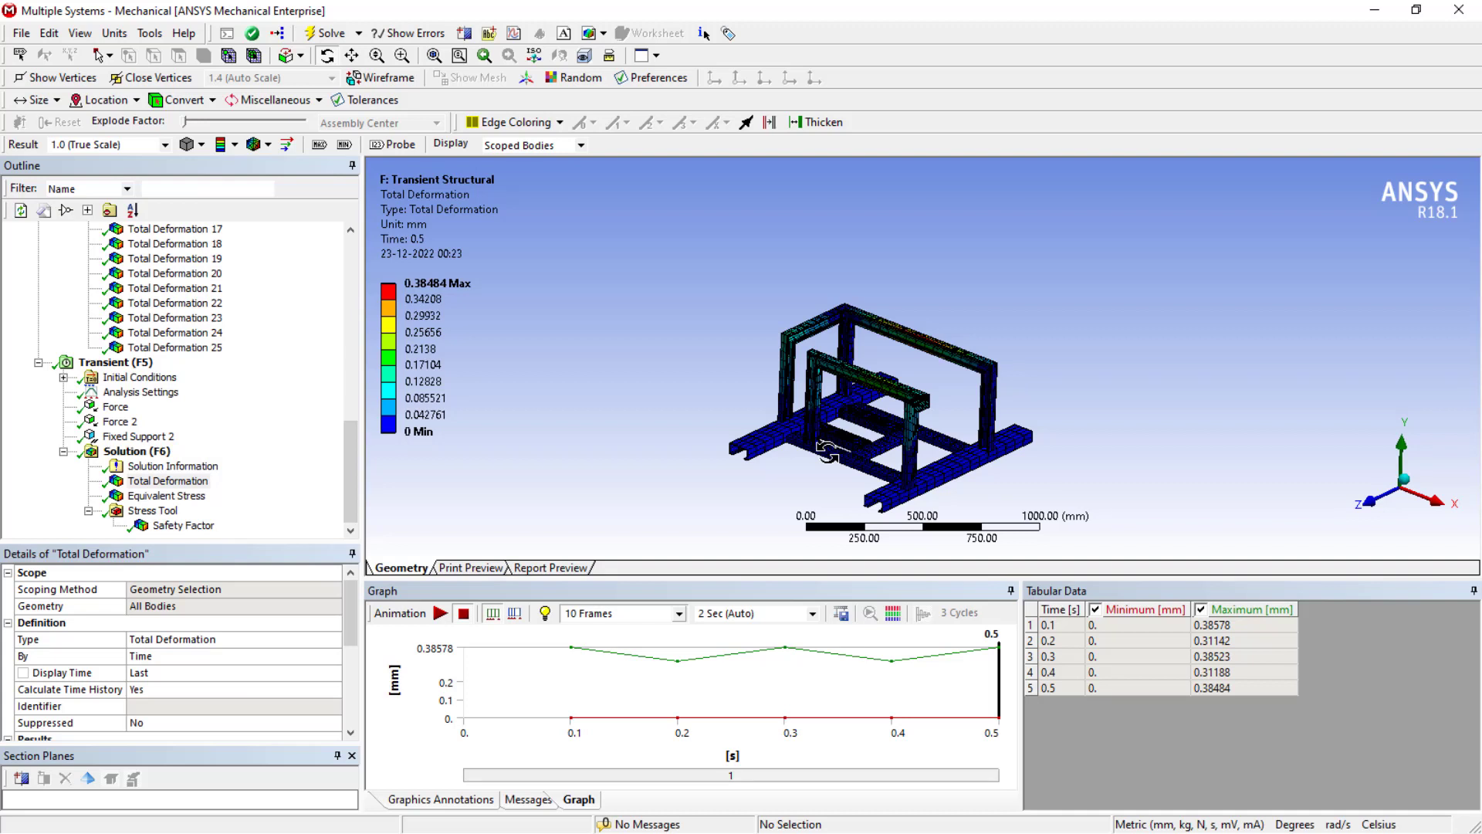
pyautogui.moveTo(803, 472); pyautogui.dragTo(828, 450)
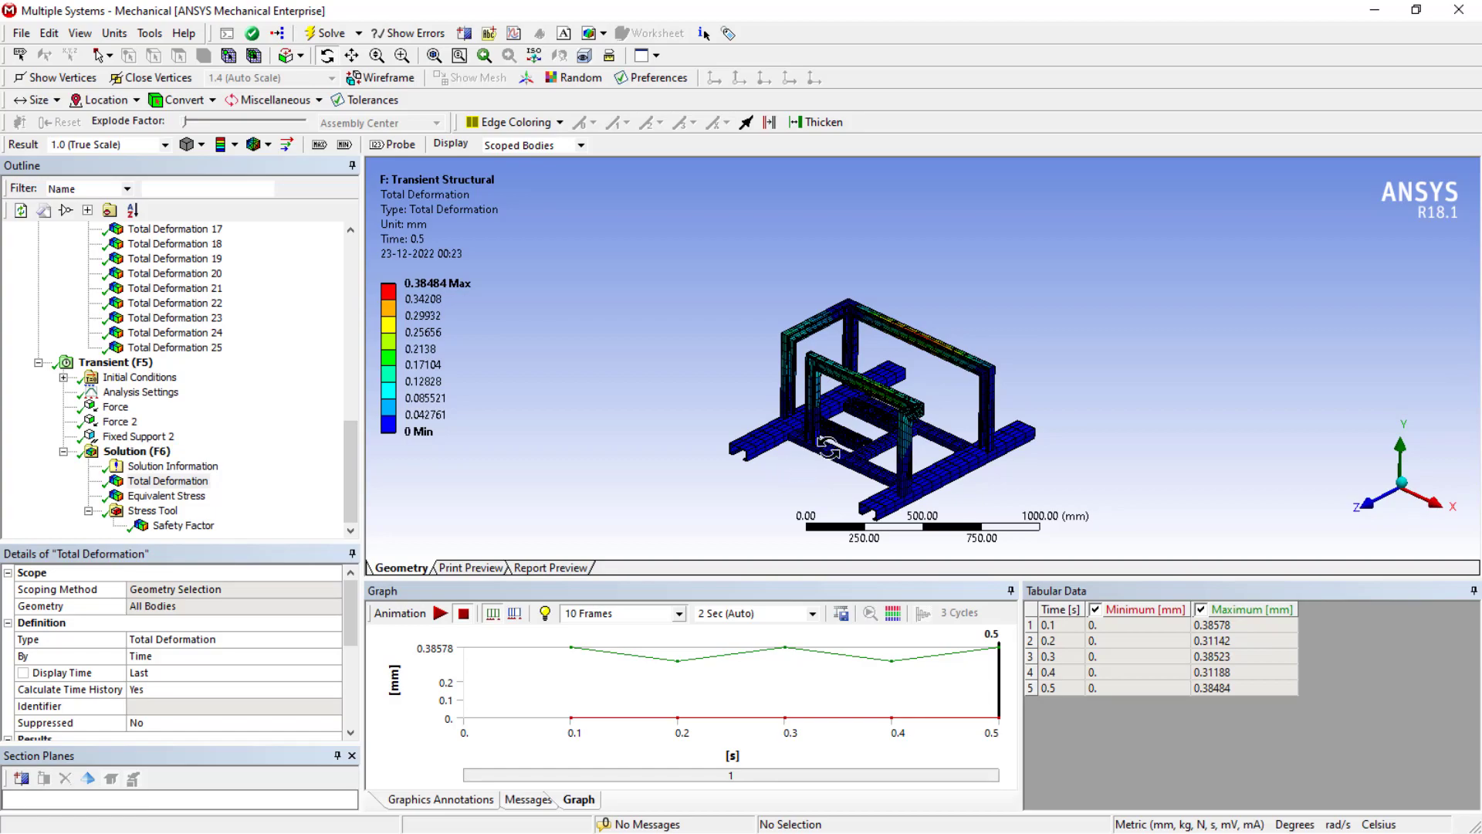
pyautogui.click(1458, 10)
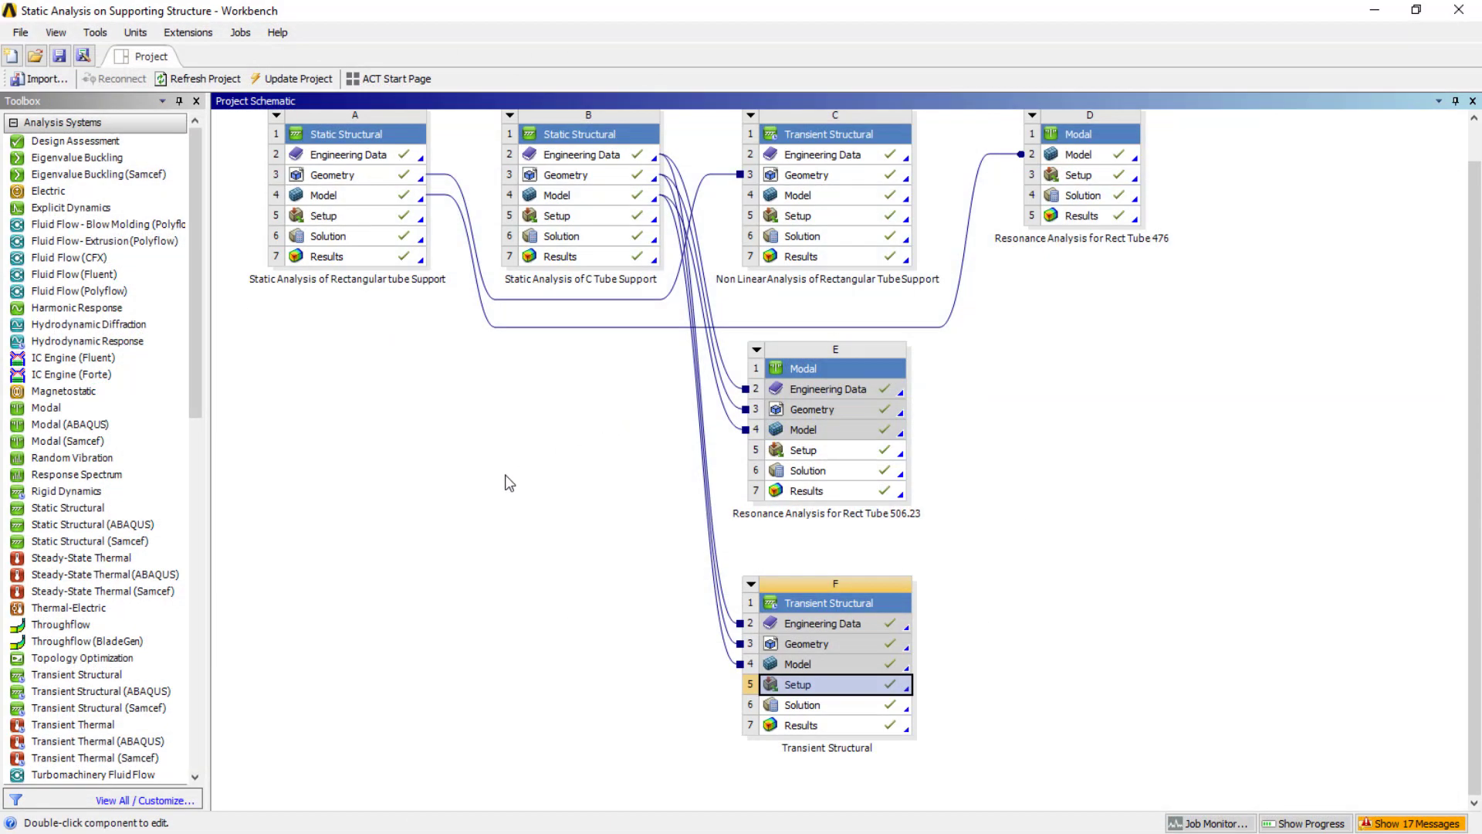
pyautogui.click(509, 482)
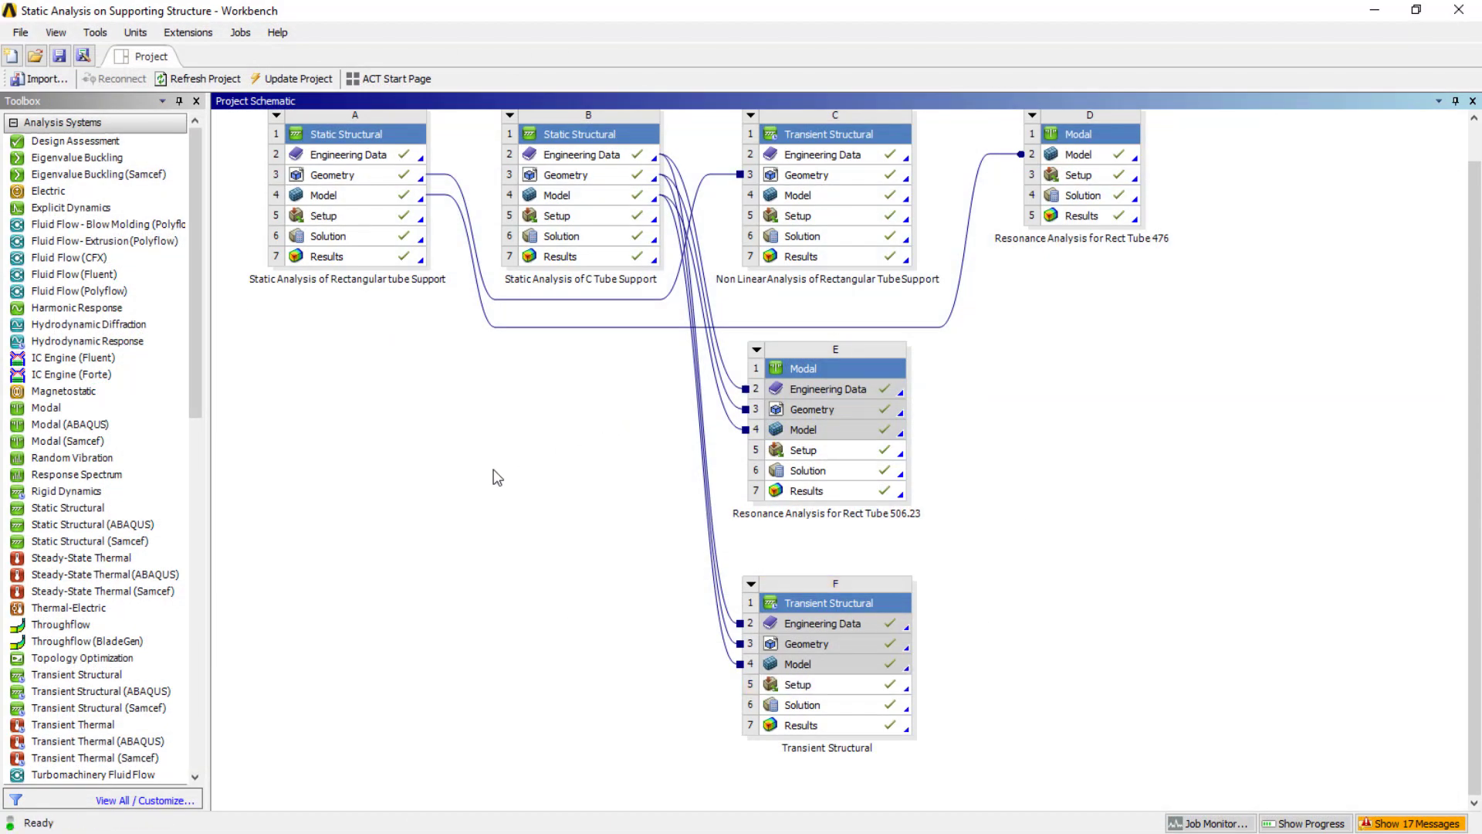